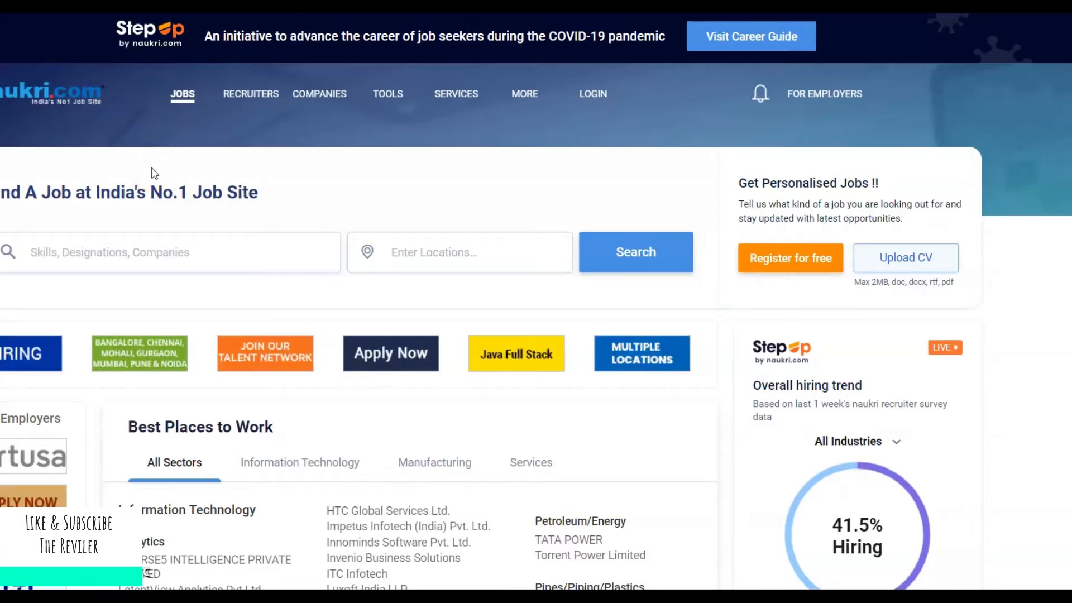
Start a free jobseeker registration from the Naukri home page.
left_click(401, 206)
left_click(670, 162)
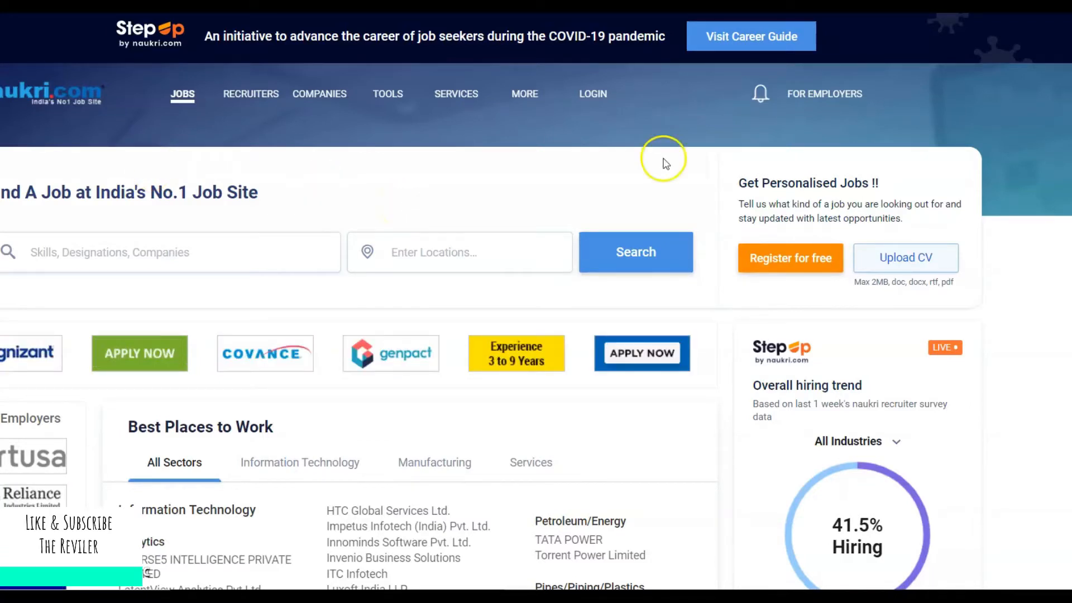
left_click(772, 257)
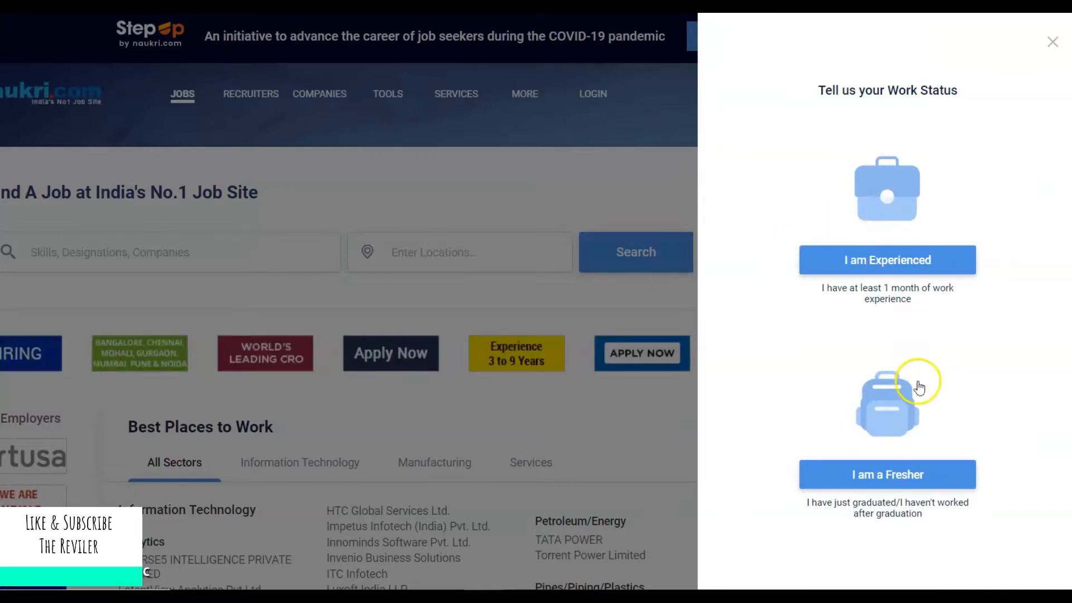
Choose 'I am Experienced' as the work status to reach the Personal details form.
left_click(918, 490)
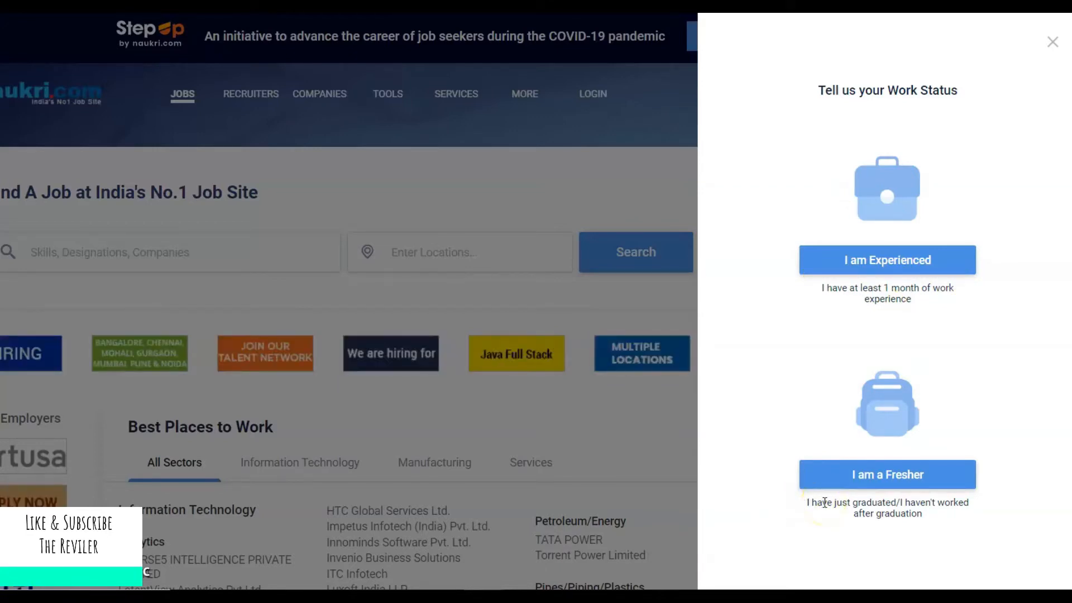
left_click(900, 262)
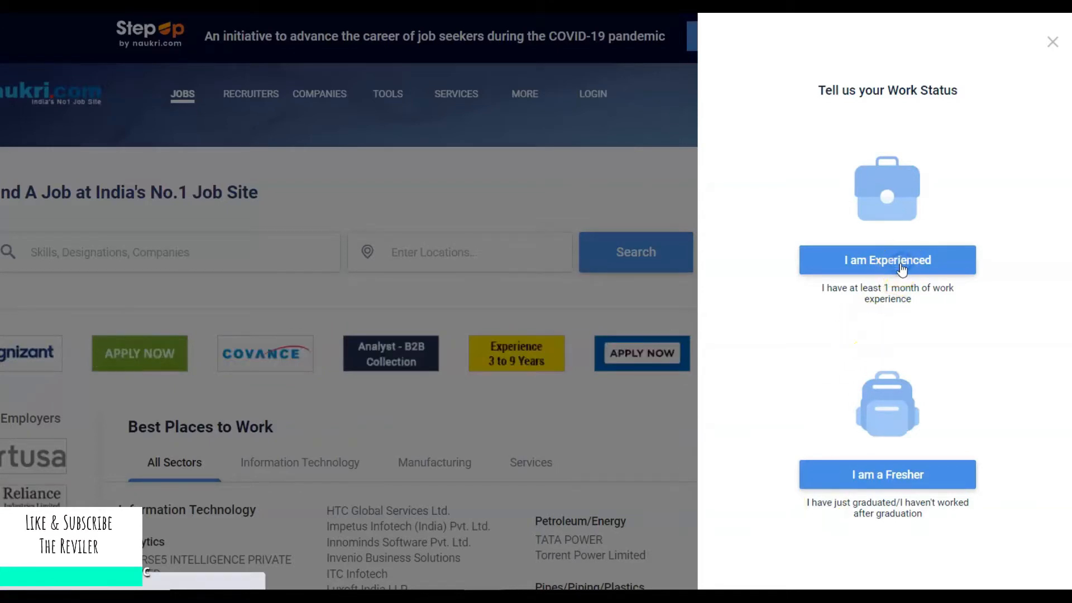
scroll(901, 264, "down", 2)
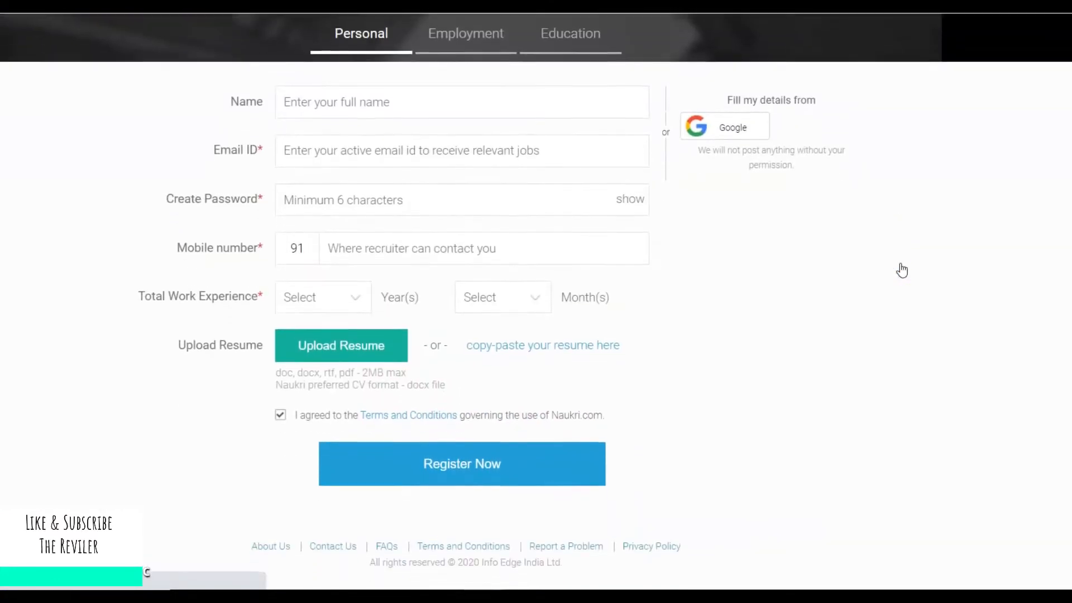
Enter the user's full name in the Name field, correcting typos.
left_click(351, 95)
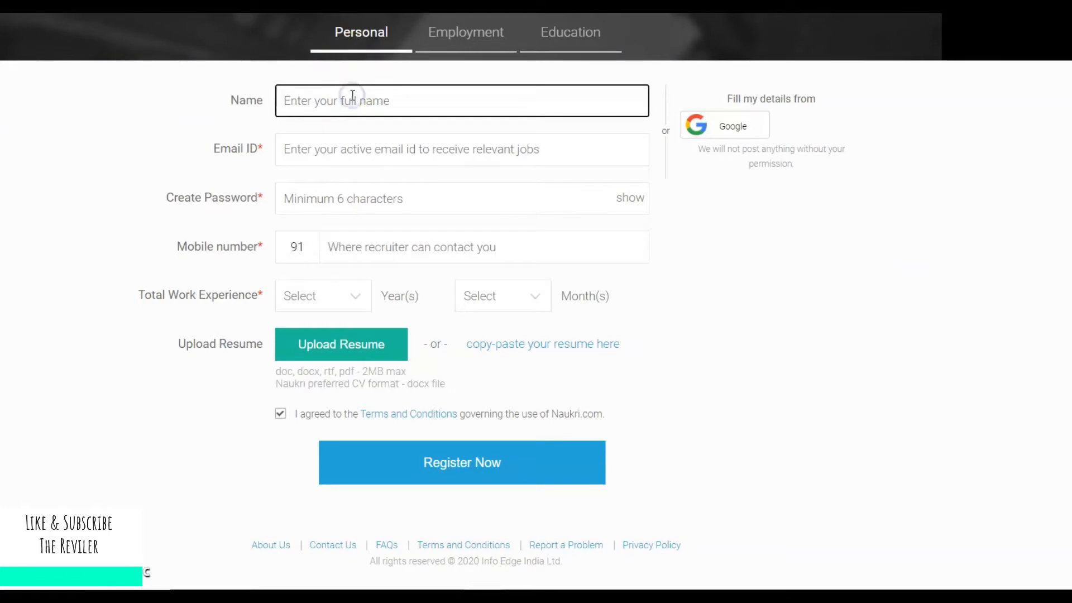
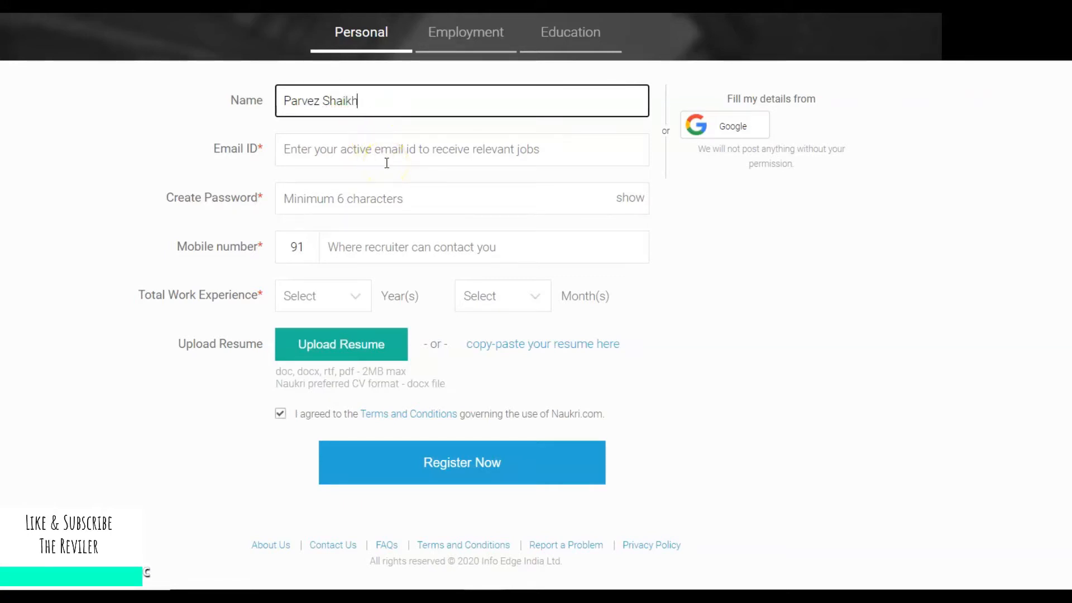
type("parv")
key("BackSpace")
Fill in the user's e-mail address and create an account password.
left_click(387, 162)
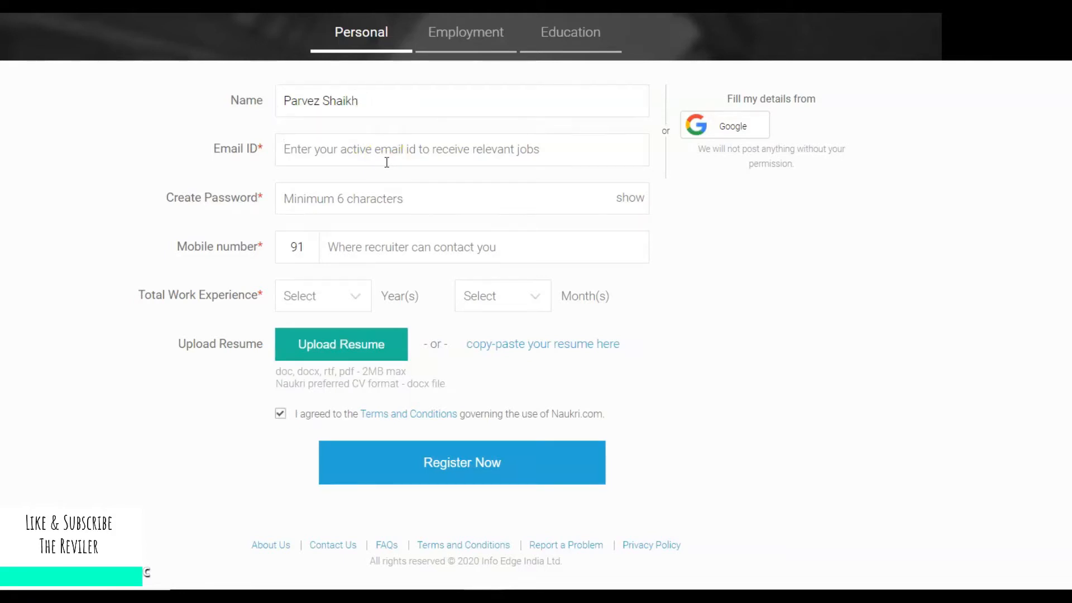
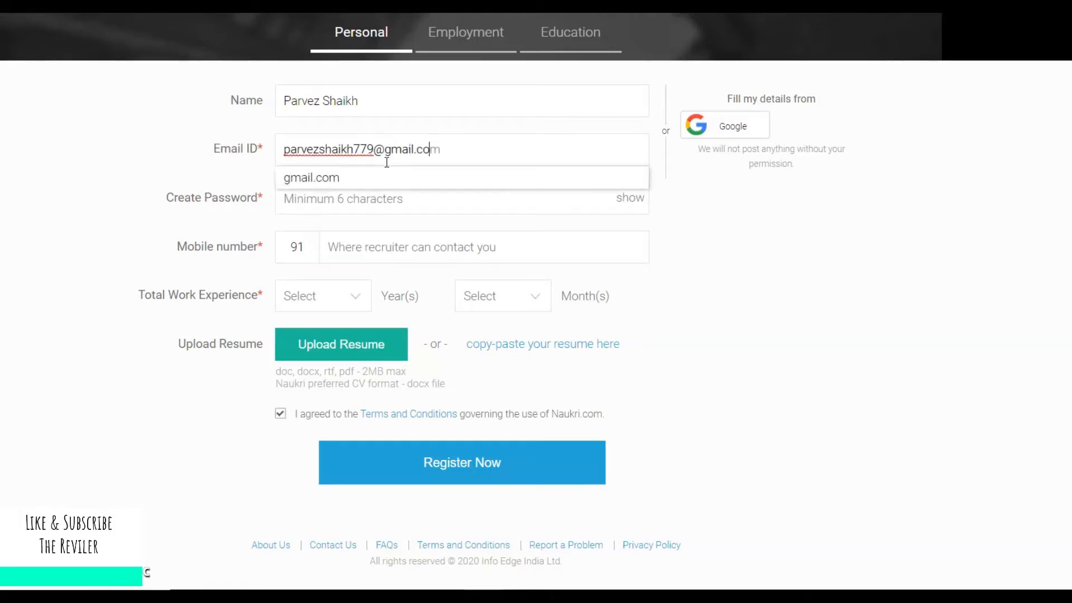
left_click(390, 198)
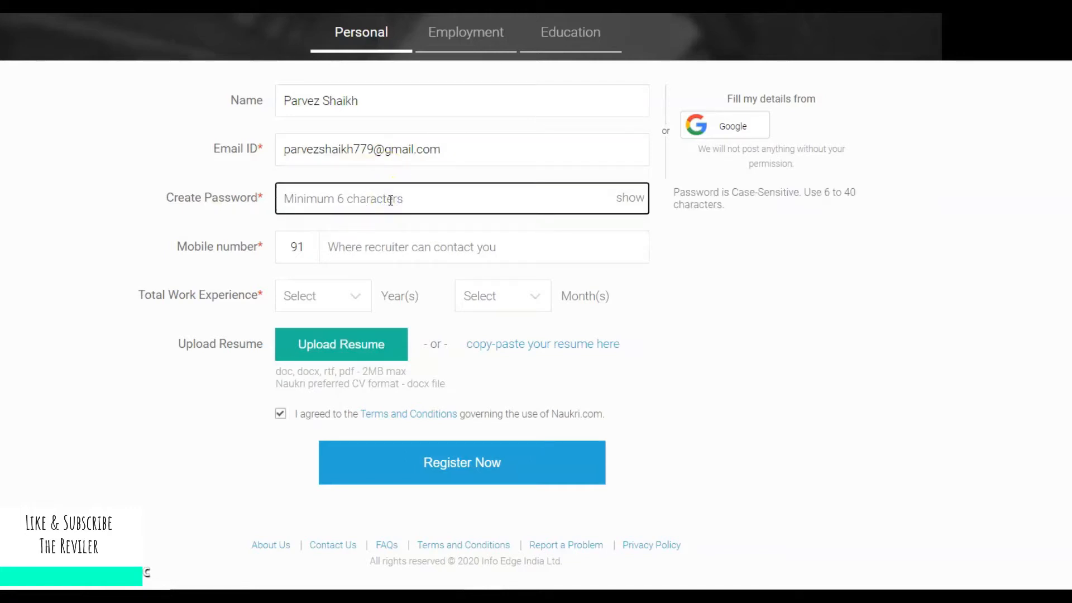
type("••••••••••")
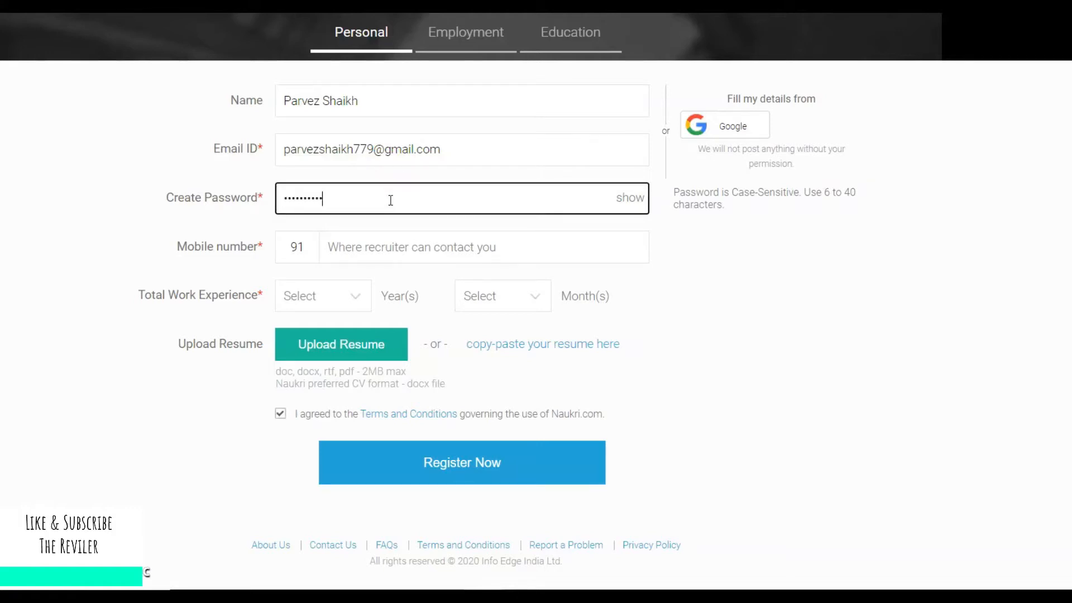
left_click(400, 247)
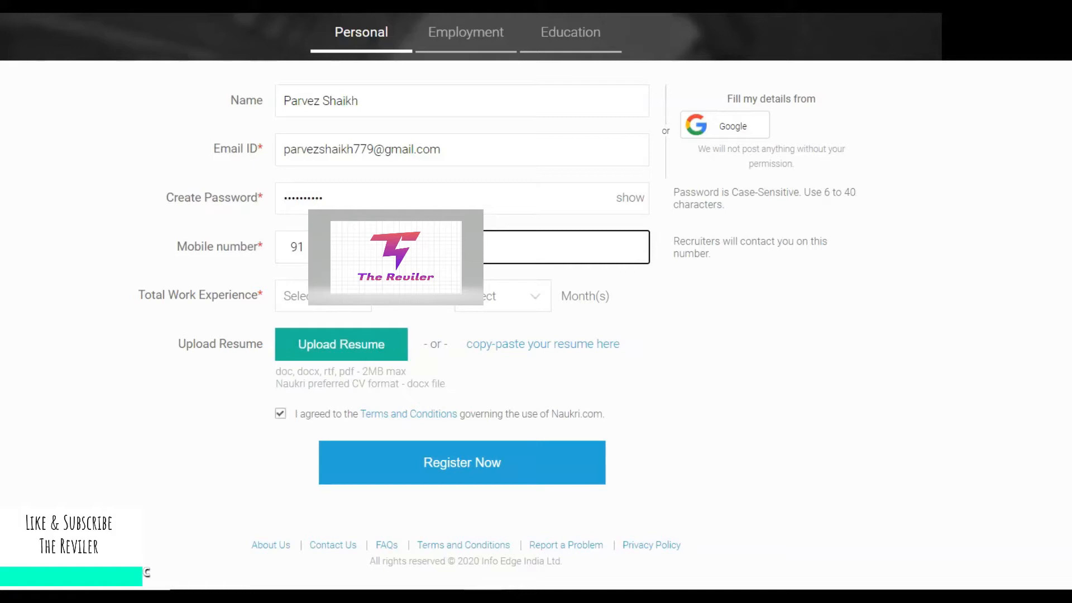
Set total work experience to 1 year and 6 months, then begin the resume upload.
left_click(358, 305)
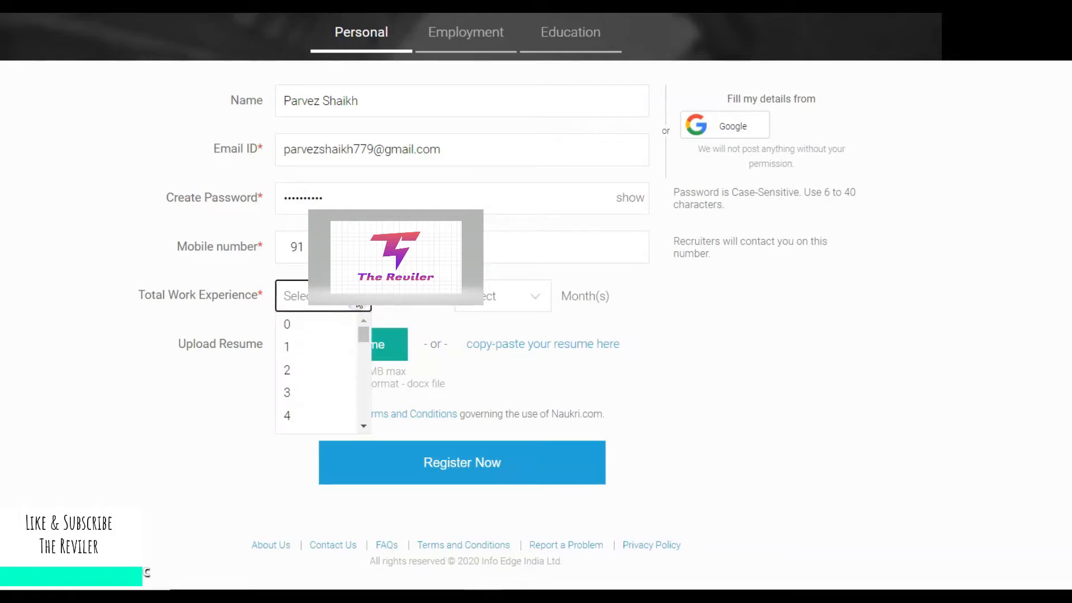
left_click(323, 348)
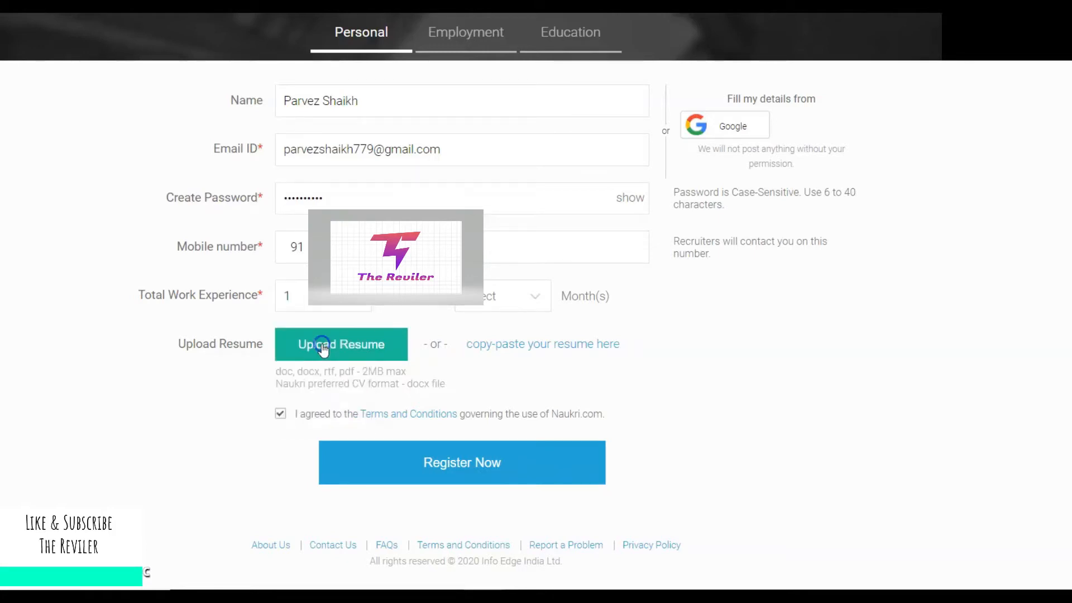
left_click(537, 294)
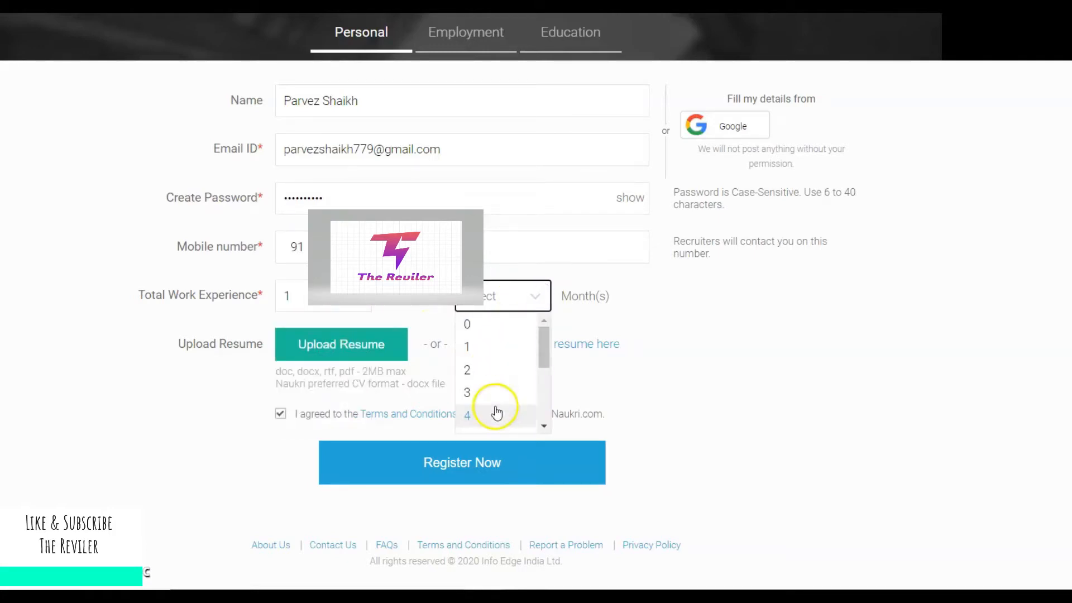
left_click_drag(545, 359, 547, 387)
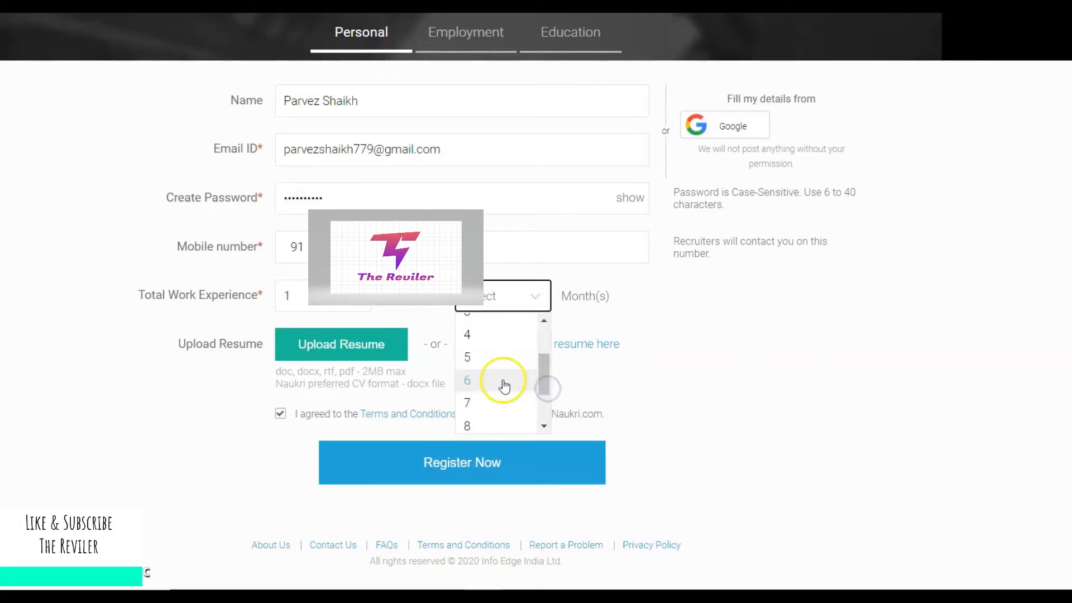
left_click(505, 380)
left_click(351, 345)
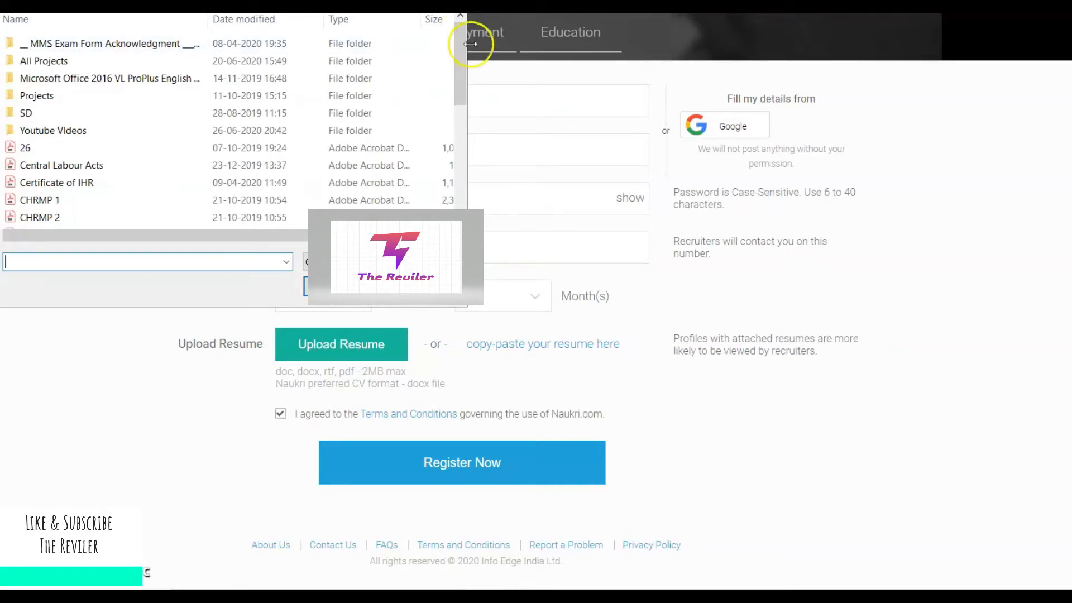
Pick the resume file in the file dialog and upload it.
left_click_drag(465, 65, 467, 186)
left_click(112, 81)
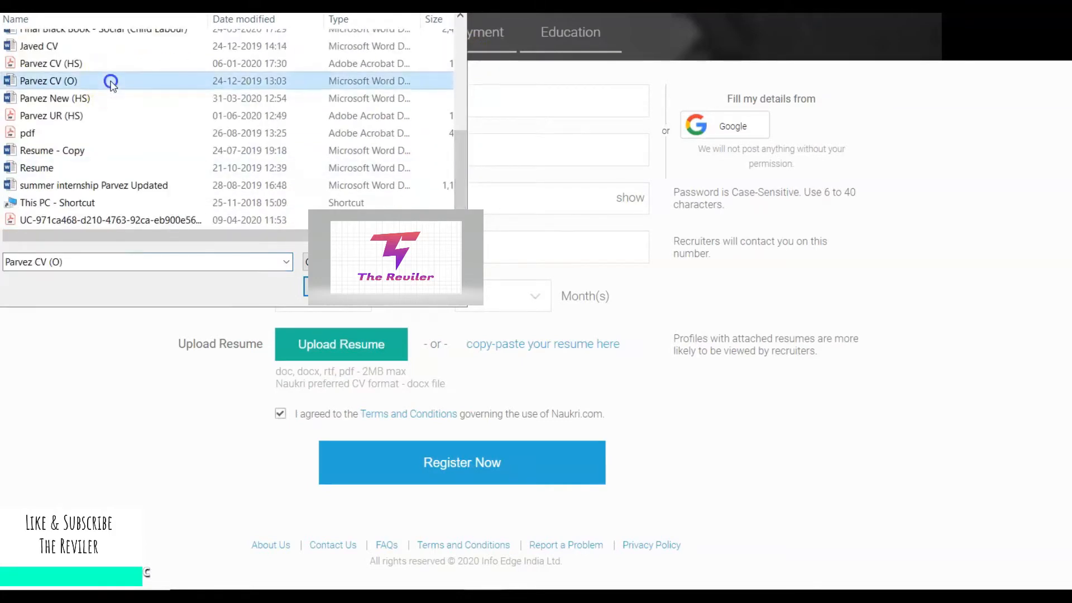
left_click(149, 117)
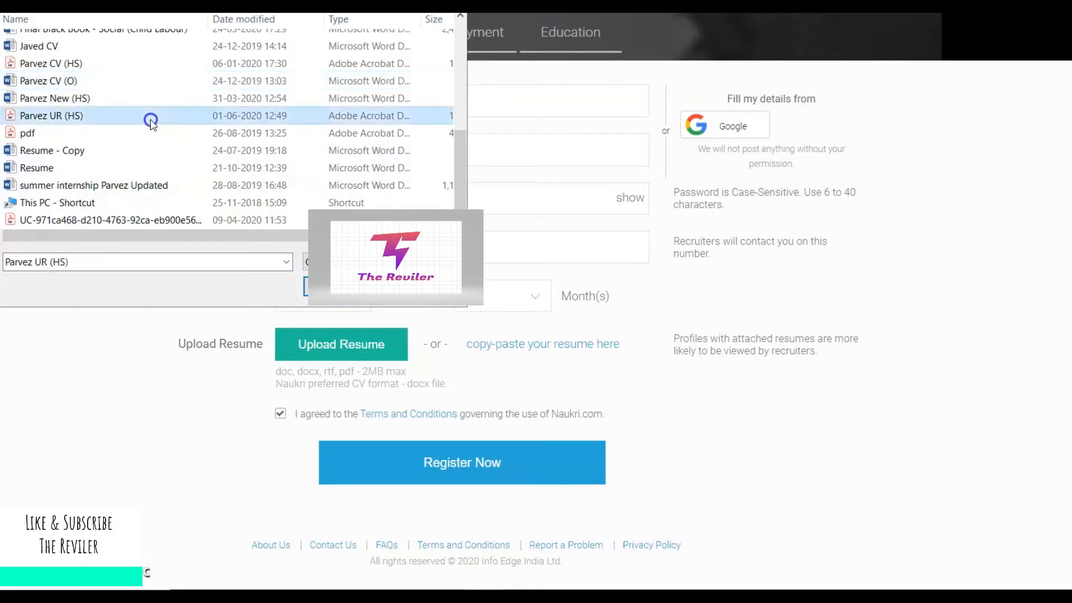
left_click(305, 264)
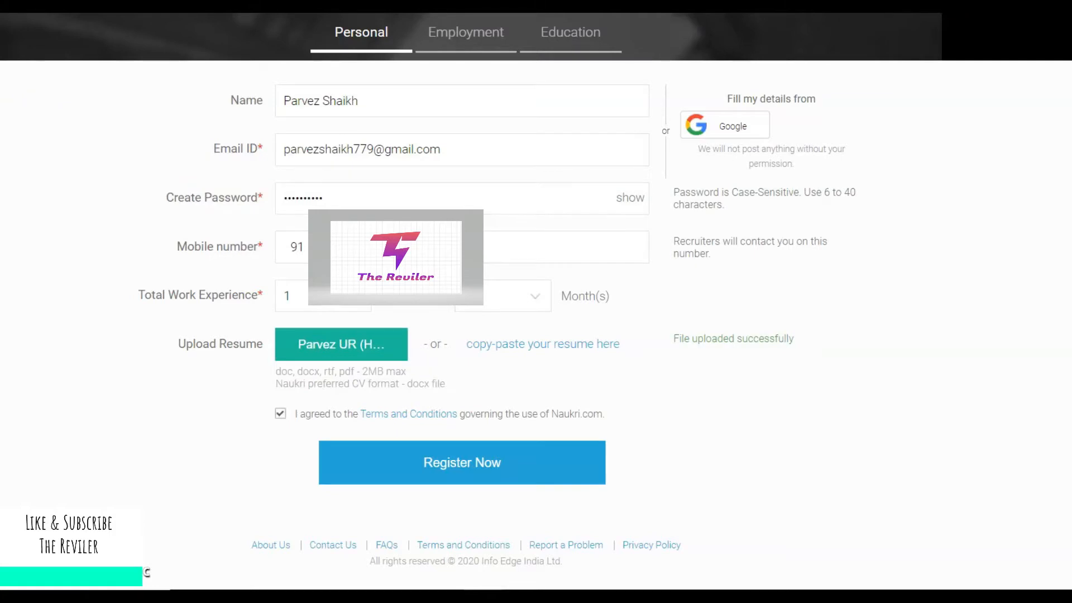
Agree to the Terms and Conditions and submit the registration with Register Now.
left_click(280, 413)
left_click(279, 414)
left_click(457, 463)
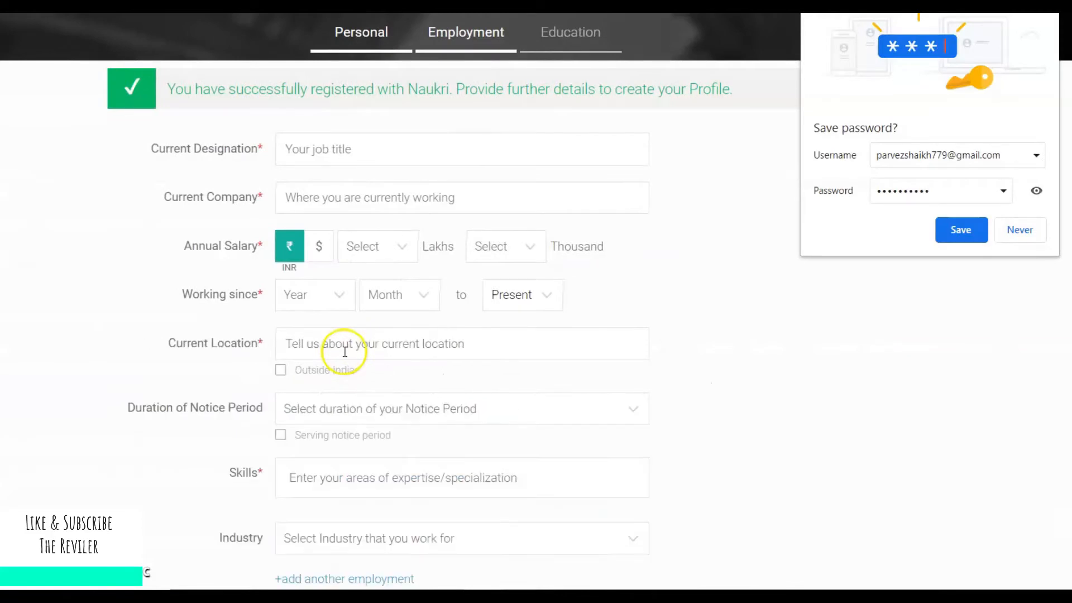
Dismiss the save-password prompt and enter Human Resources Coordinator as current designation.
left_click(1017, 231)
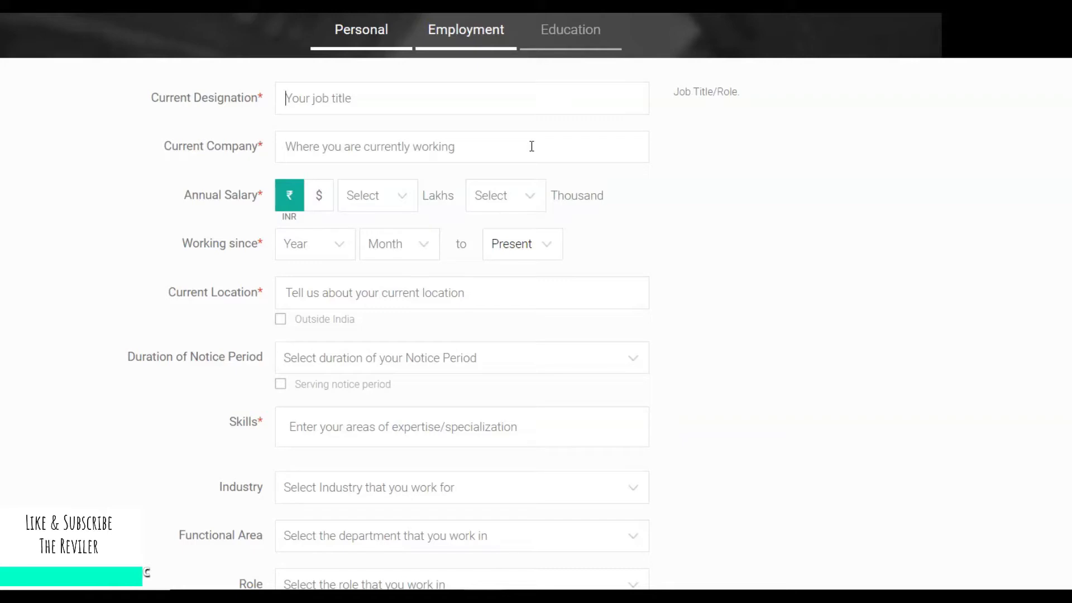
type("Hua")
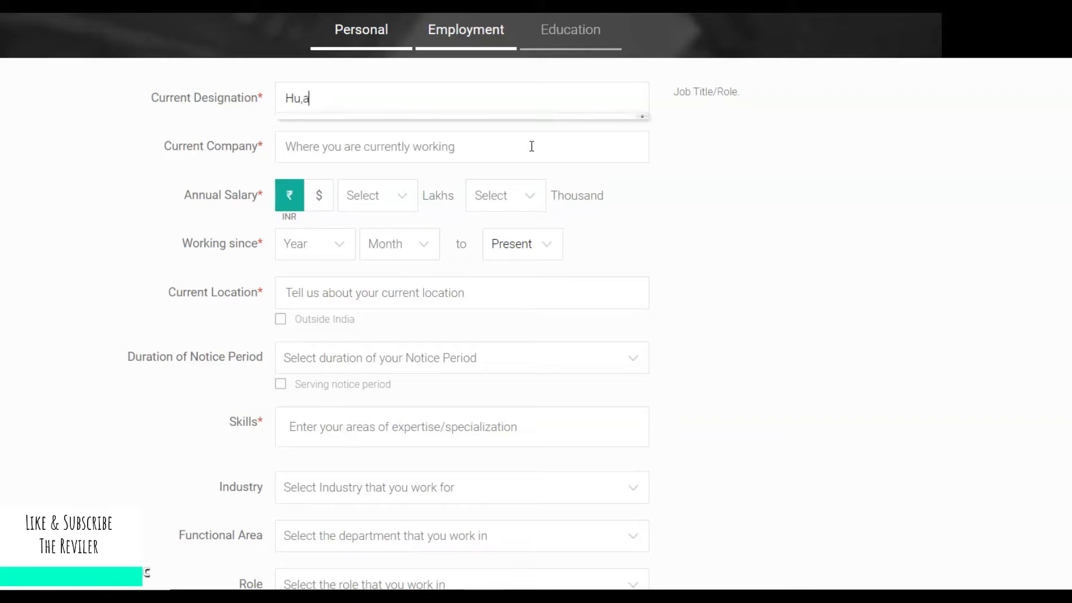
key("BackSpace")
type("man ")
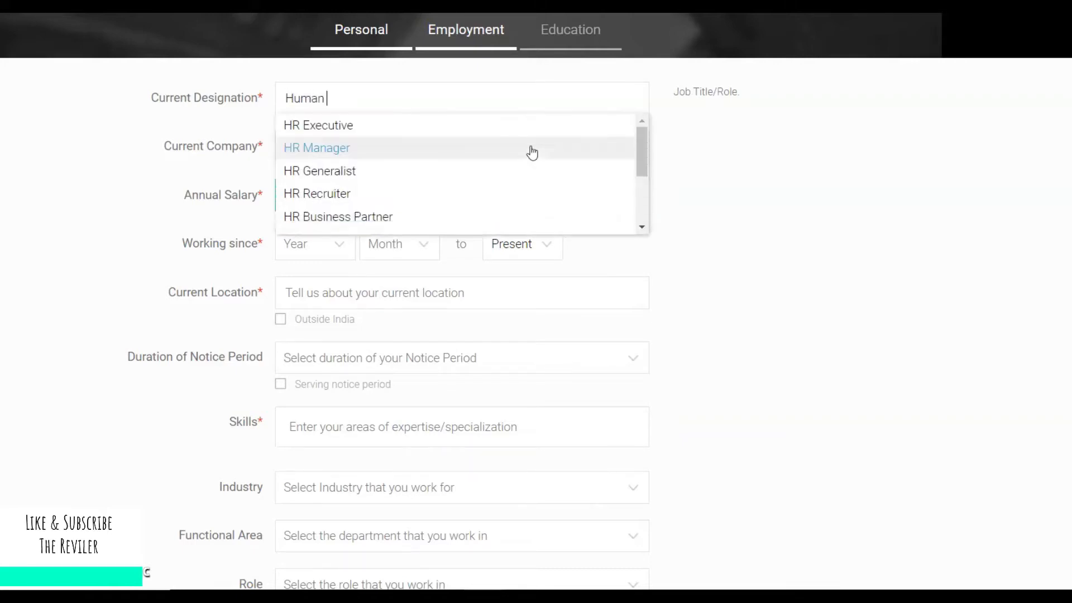
type("Reso")
type("ources ")
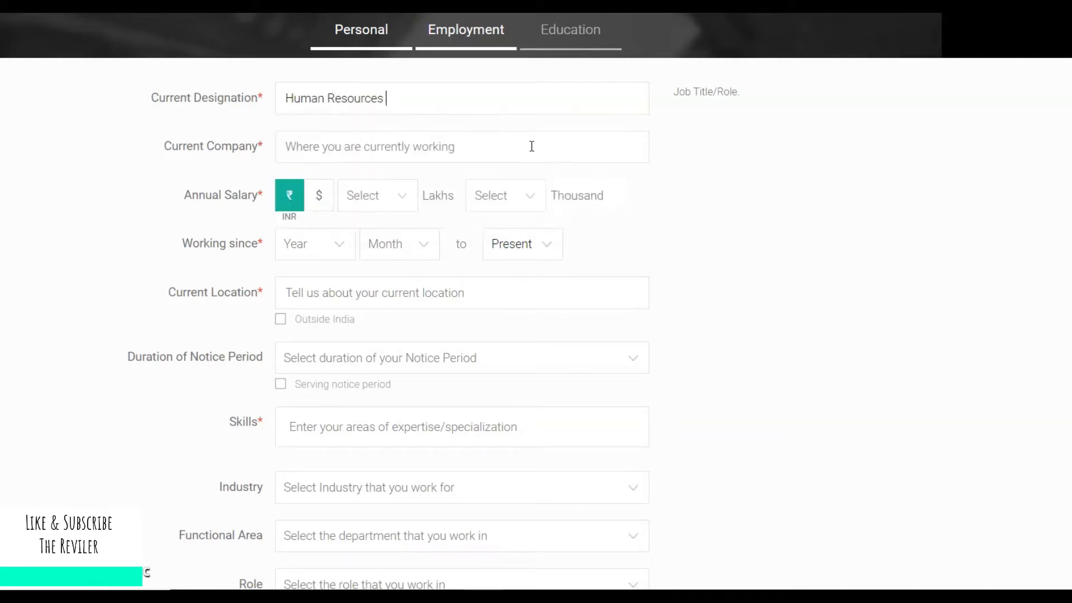
type("Cooridna")
key("BackSpace")
key("BackSpace")
key("BackSpace")
type("dinator")
Set the current company to the suggested ABC Companies.
left_click(509, 146)
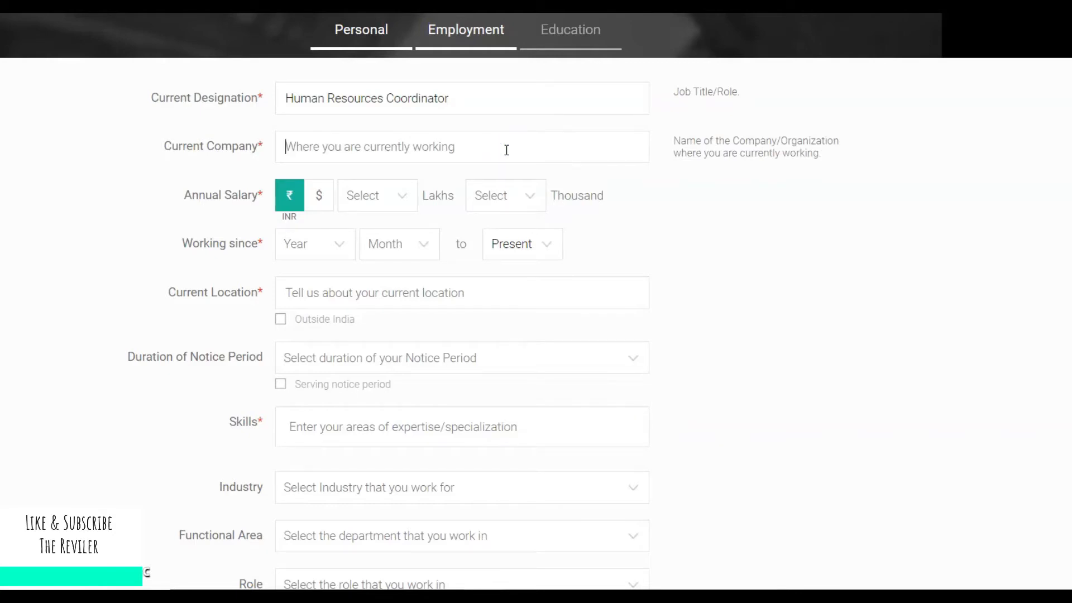
type("ABC")
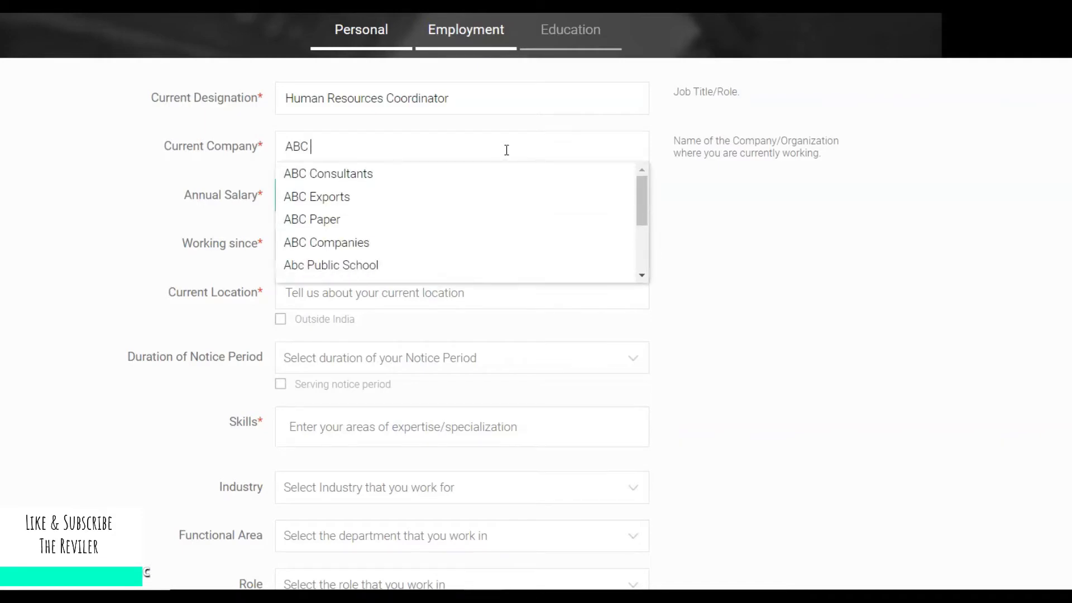
type("COmpany")
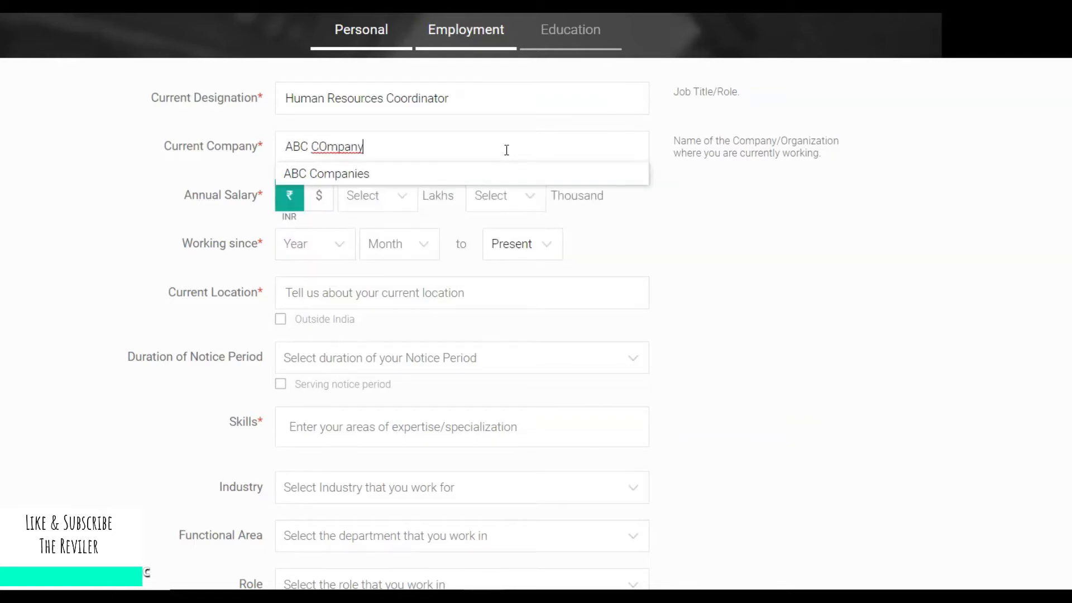
key("Down")
key("Return")
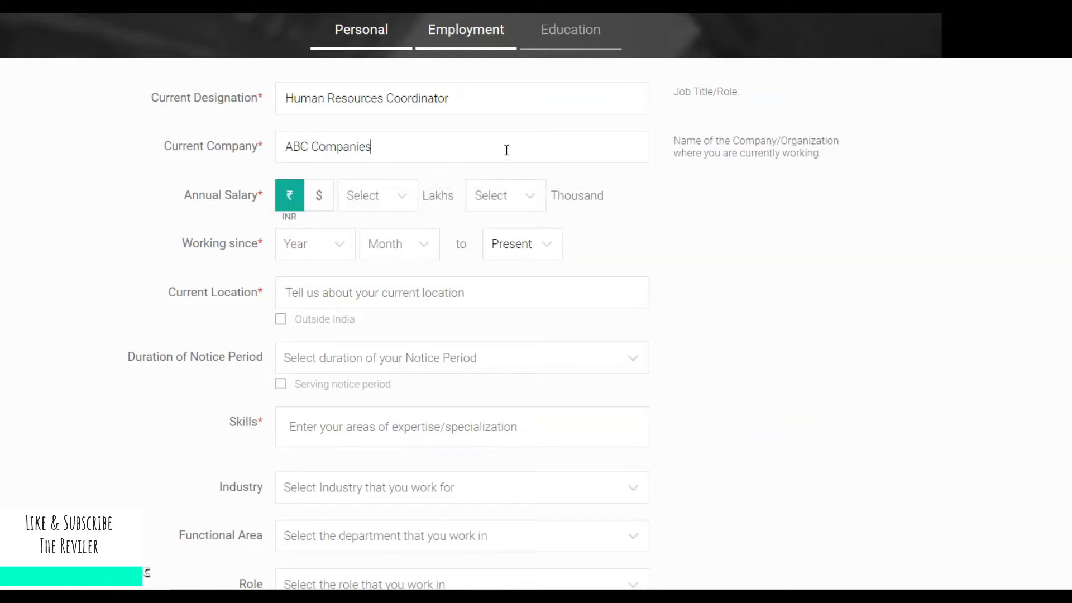
left_click(493, 149)
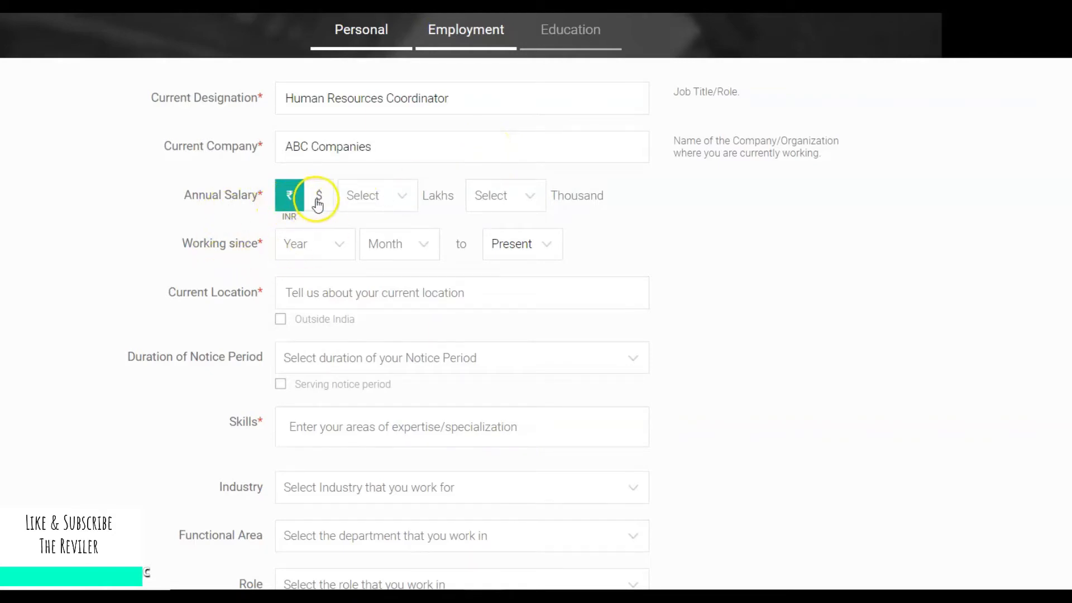
Choose 3 in the Lakhs dropdown and 50 in the Thousand dropdown for annual salary.
left_click(371, 196)
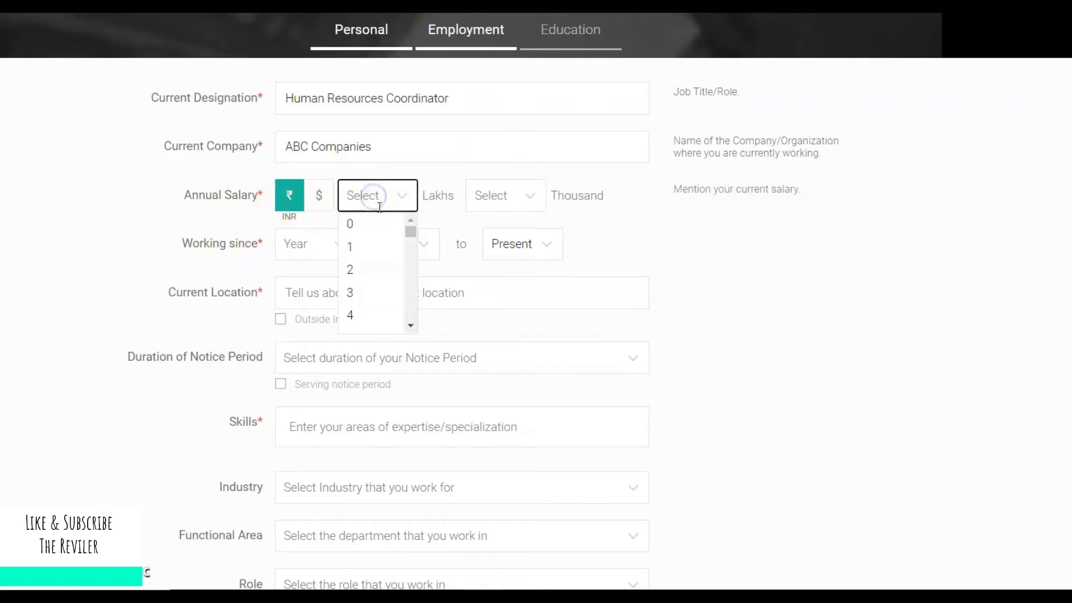
left_click(376, 280)
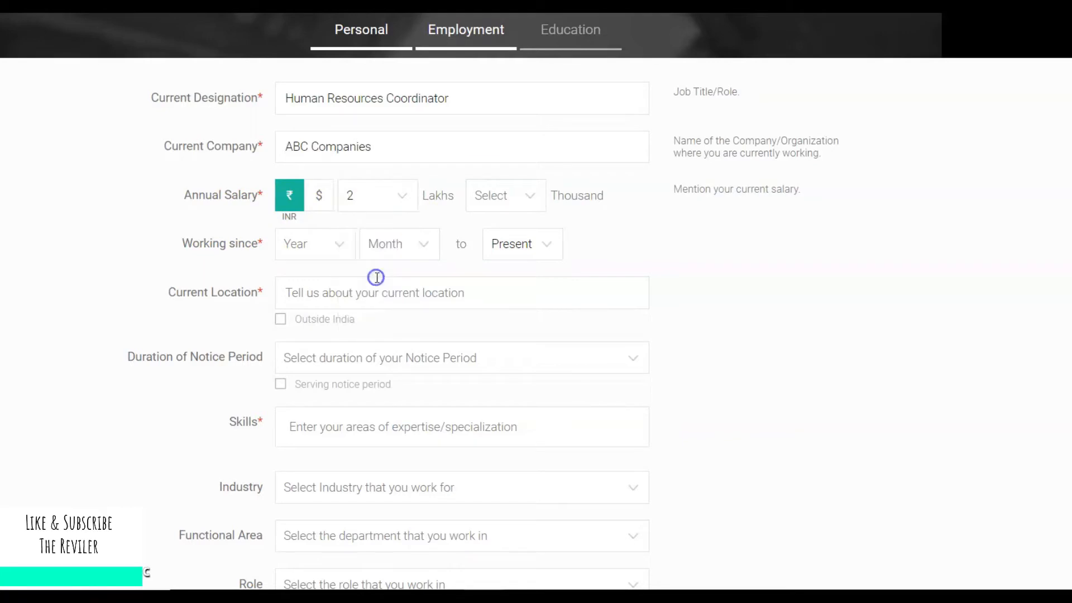
left_click(401, 196)
left_click(372, 290)
left_click(530, 197)
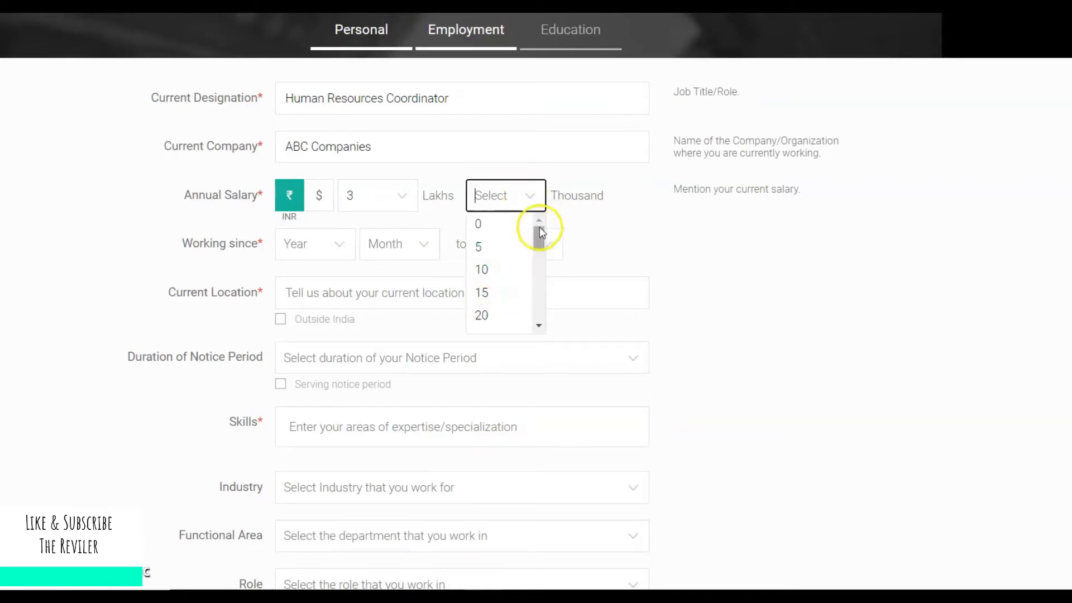
left_click_drag(540, 231, 540, 249)
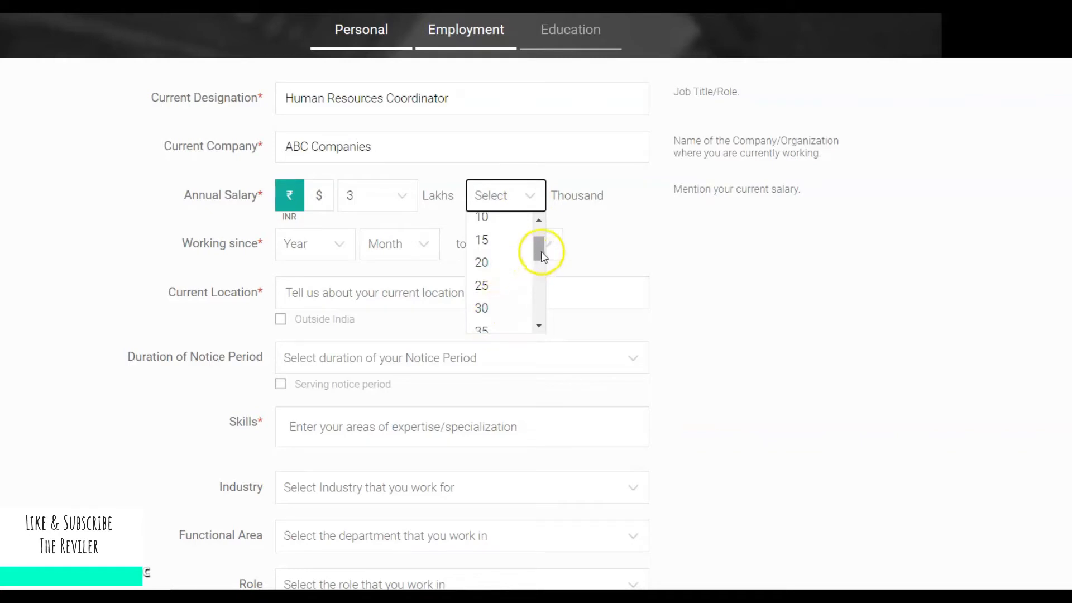
left_click_drag(541, 248, 543, 274)
left_click(504, 301)
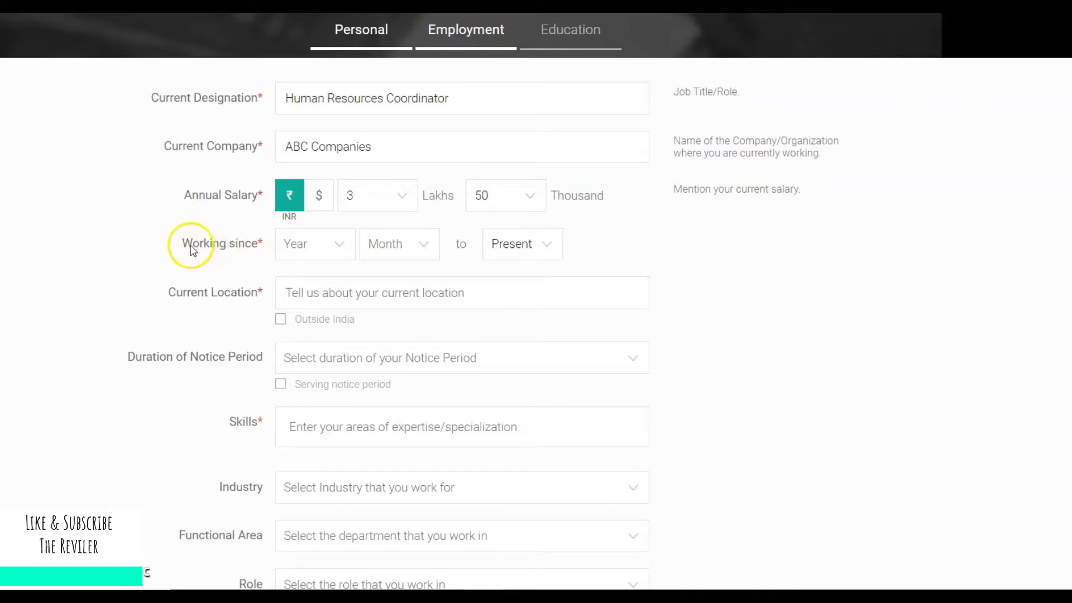
Set the Working since date to Feb 2018.
left_click(297, 246)
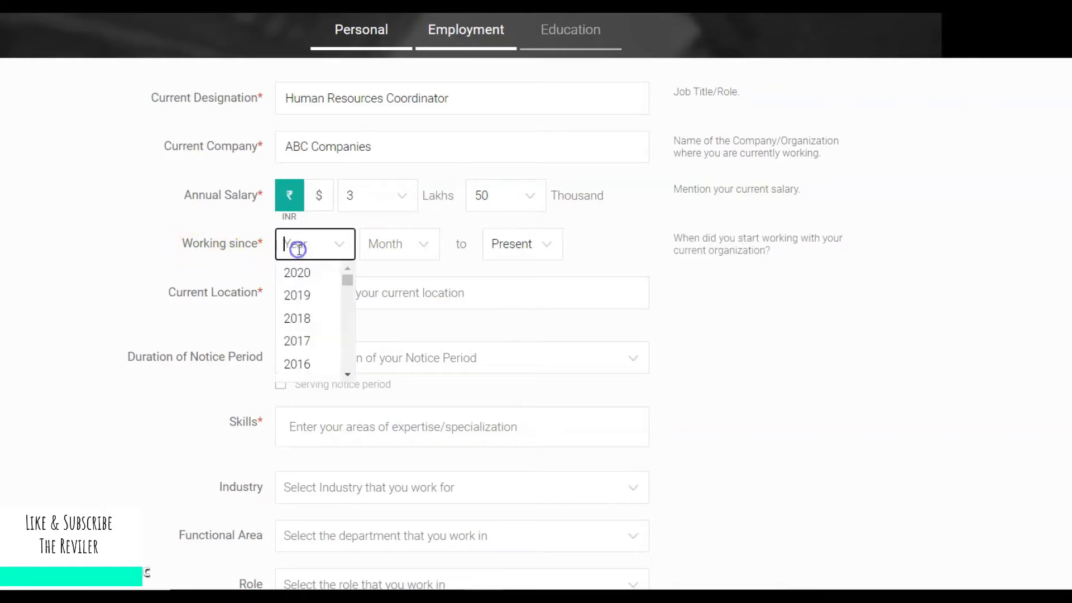
left_click(341, 317)
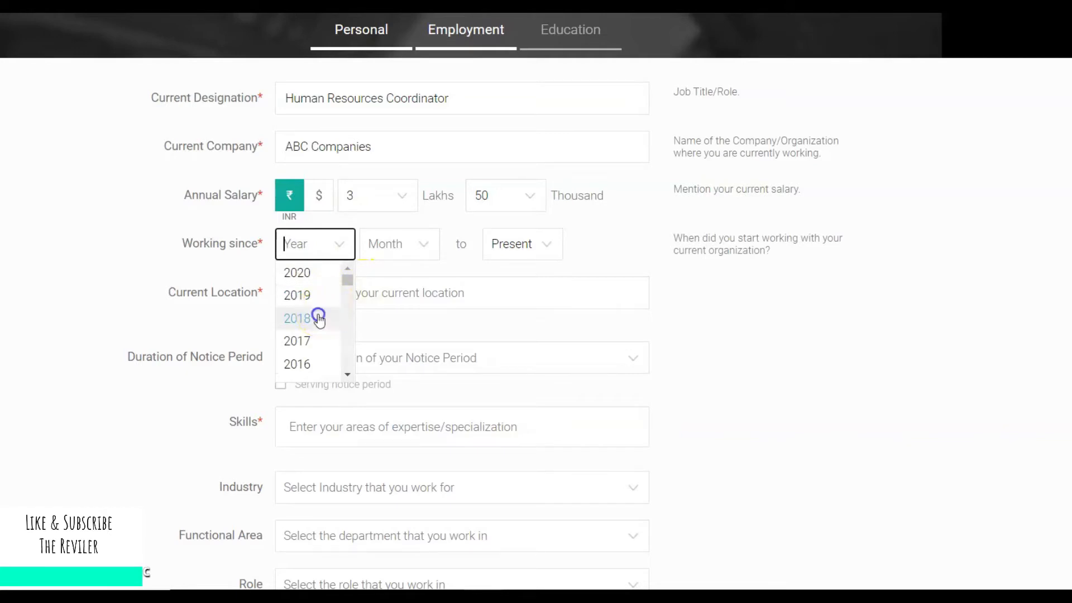
left_click(412, 246)
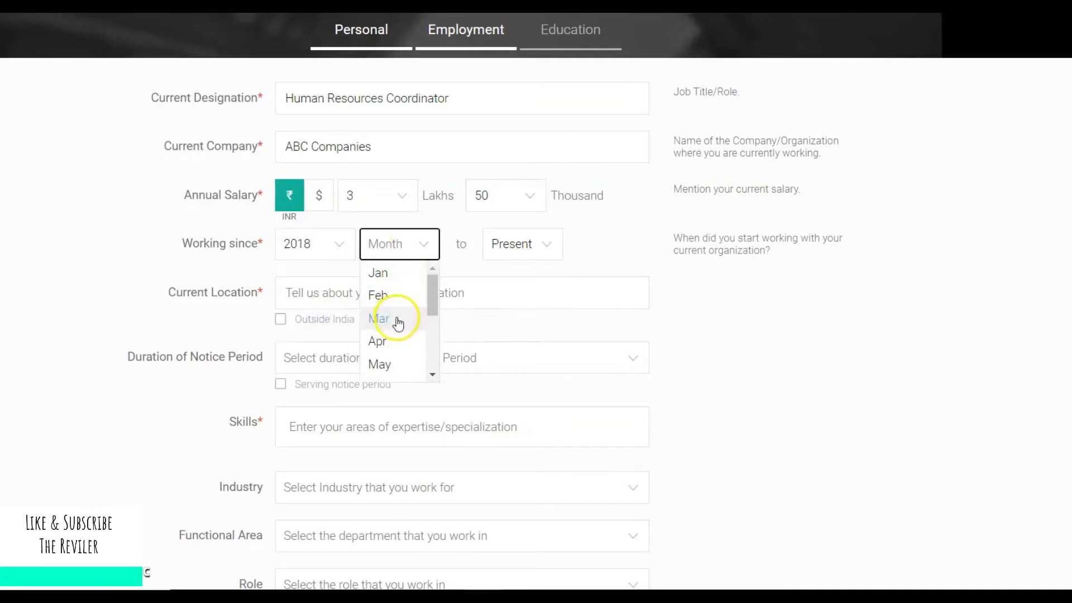
left_click(394, 299)
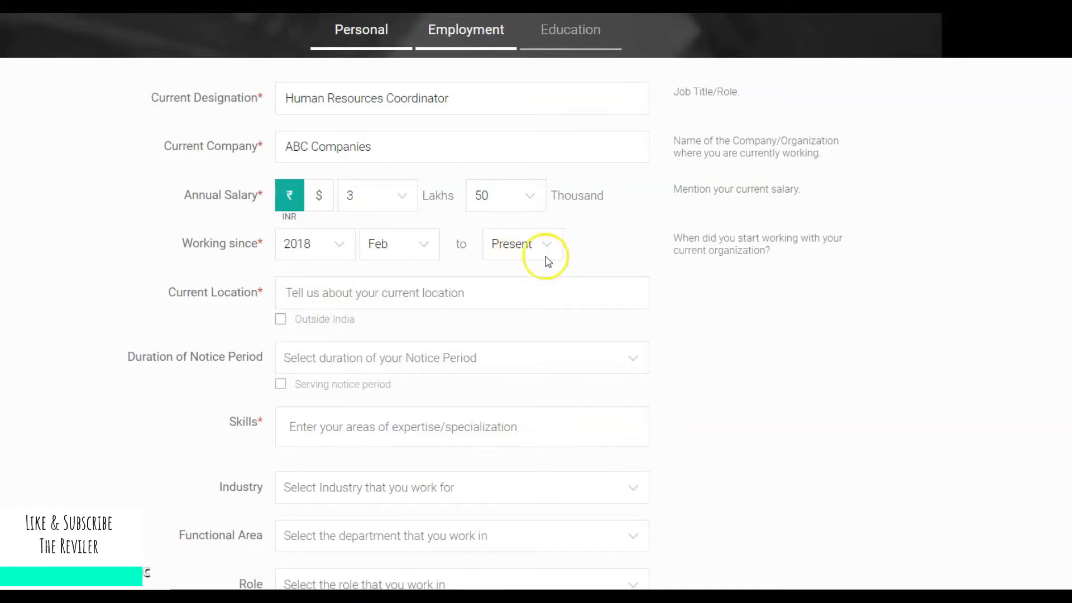
Set the current location to Mumbai Suburban from the Mumbai suggestions.
left_click(452, 300)
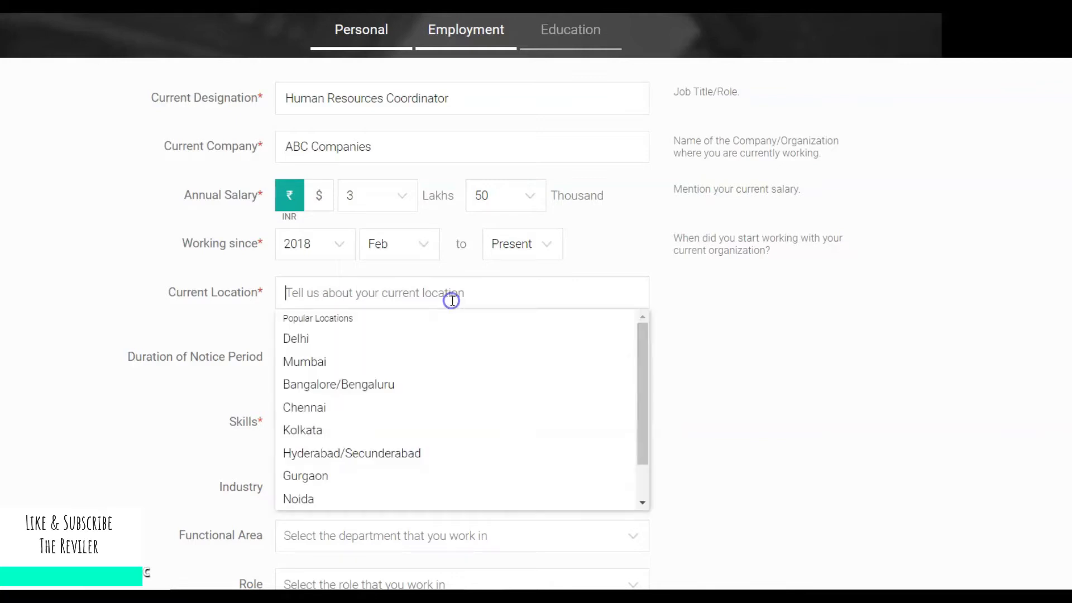
type("Mumbai")
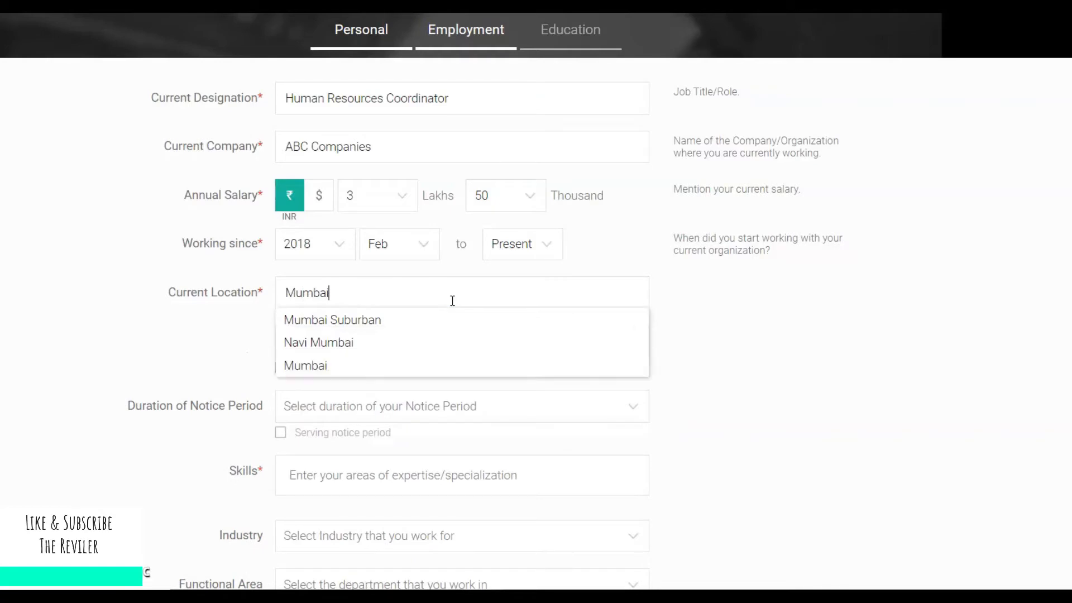
left_click(426, 322)
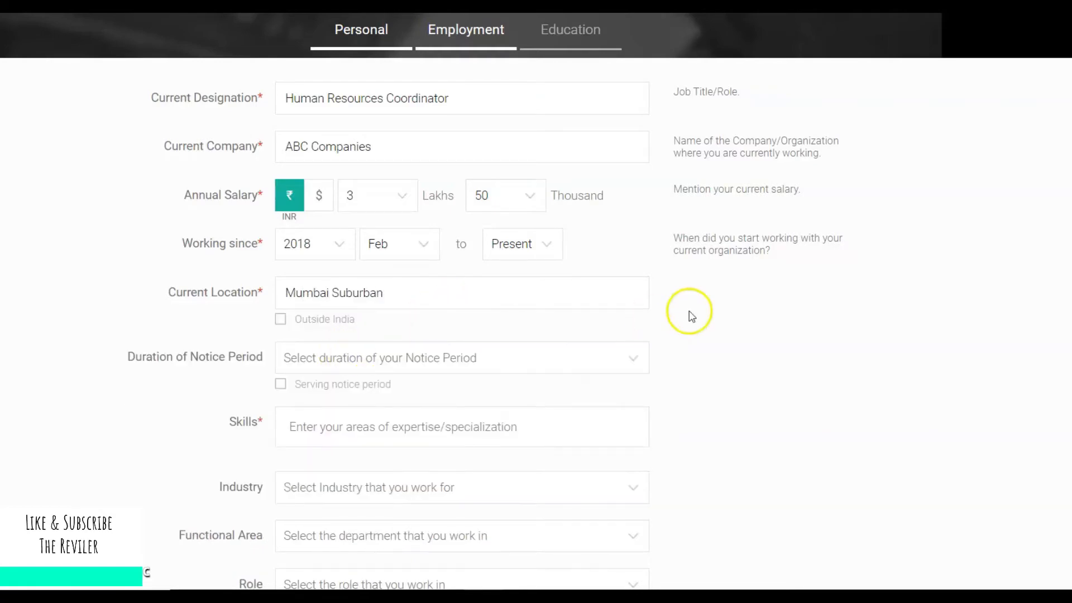
scroll(435, 253, "down", 2)
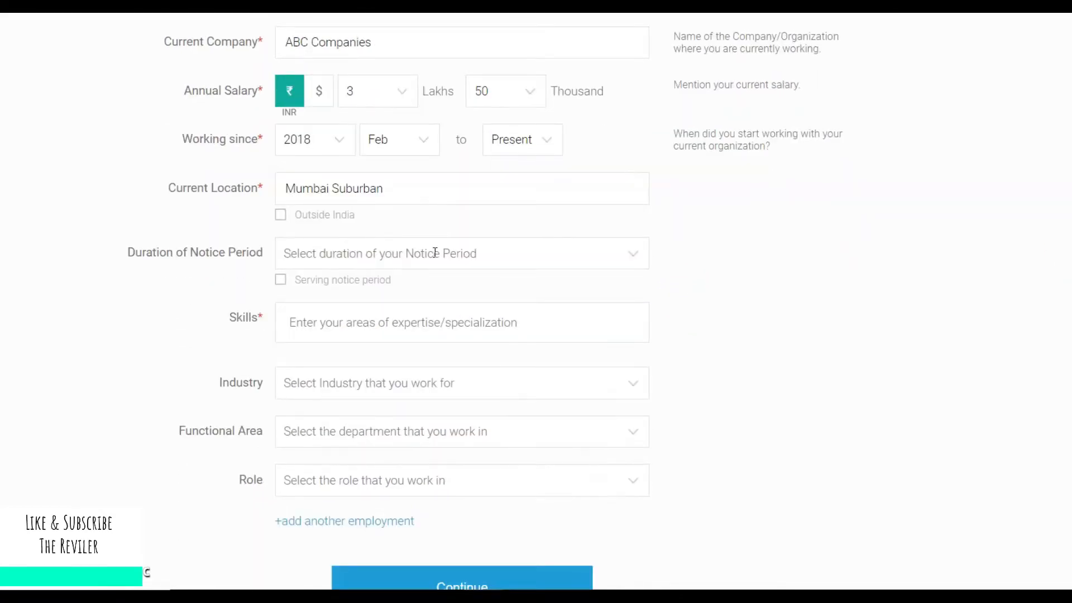
left_click(435, 253)
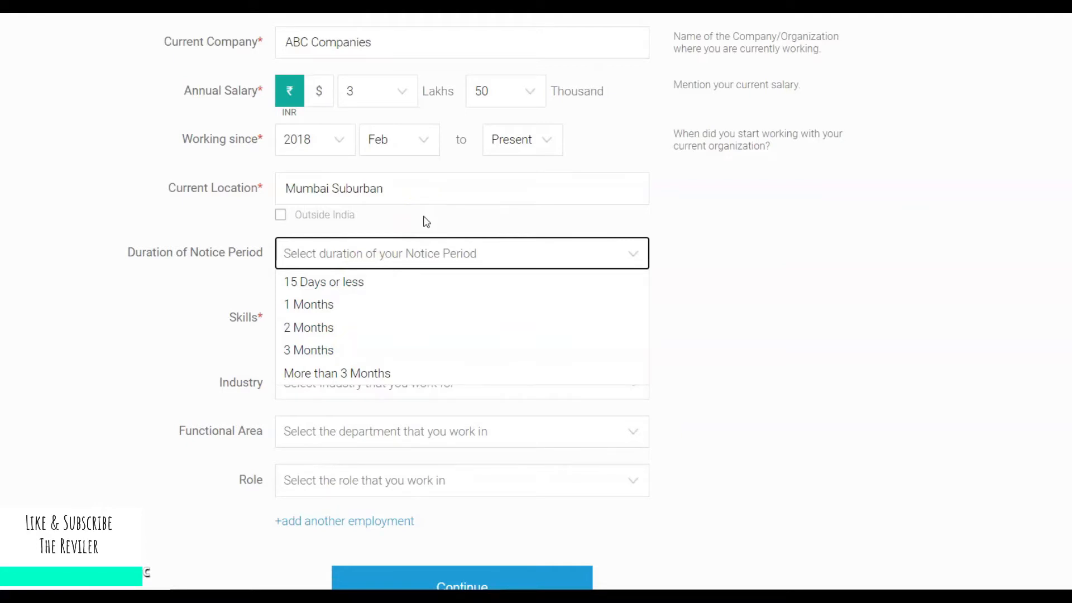
Set a 1 Months notice period and add Human Resource Management as a skill.
left_click(378, 306)
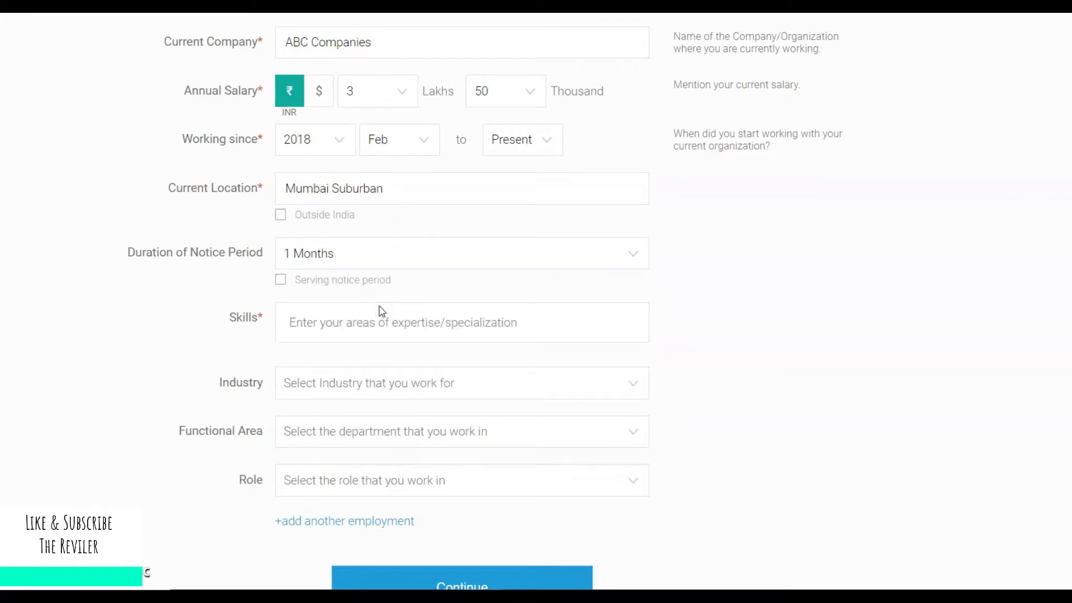
left_click(382, 317)
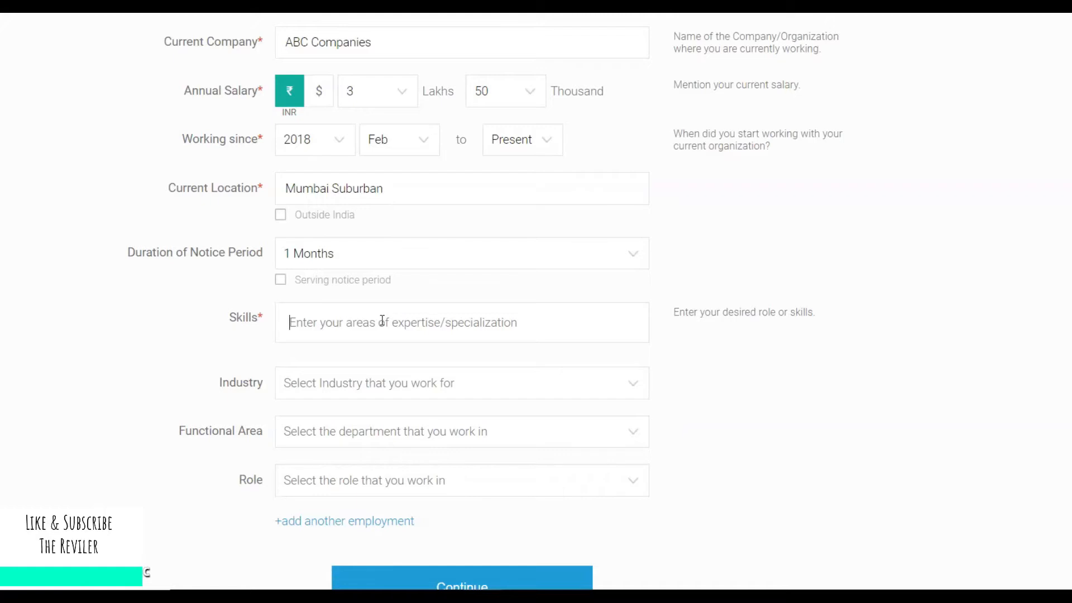
type("R")
key("BackSpace")
type("H")
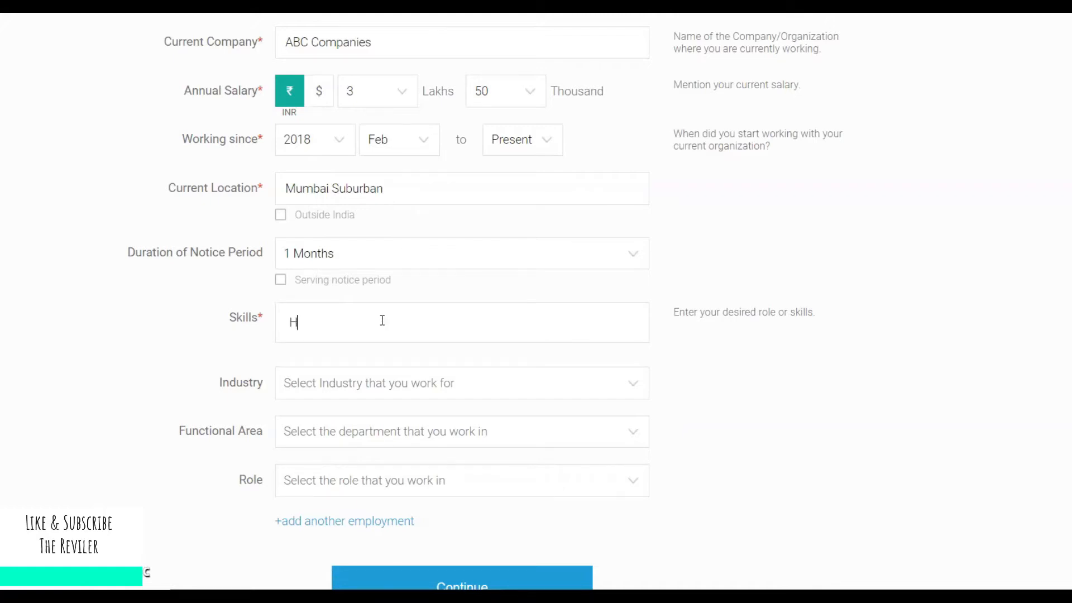
type("uman Re")
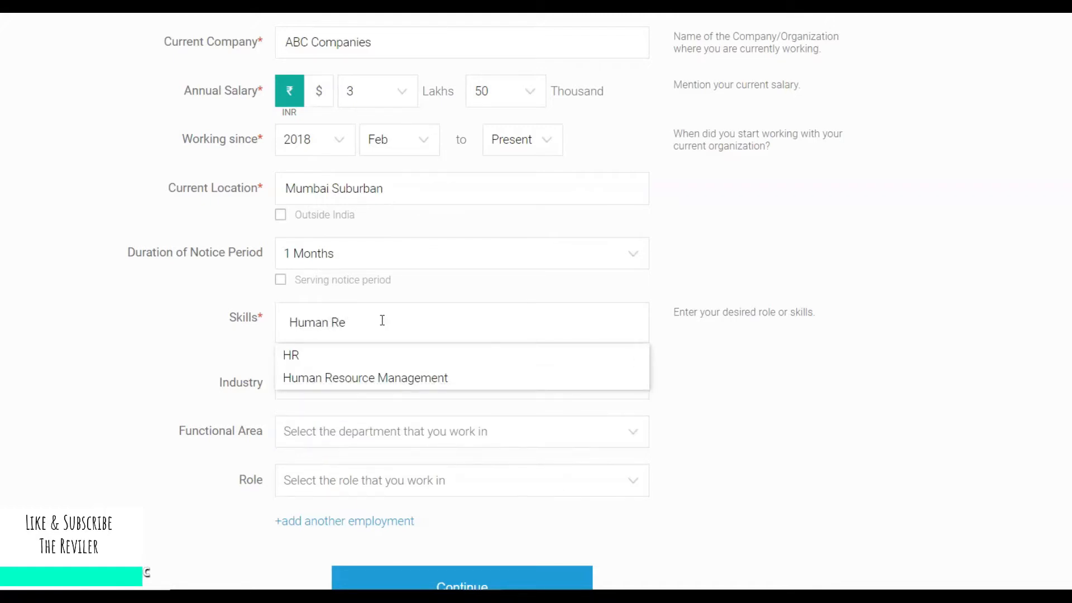
left_click(382, 379)
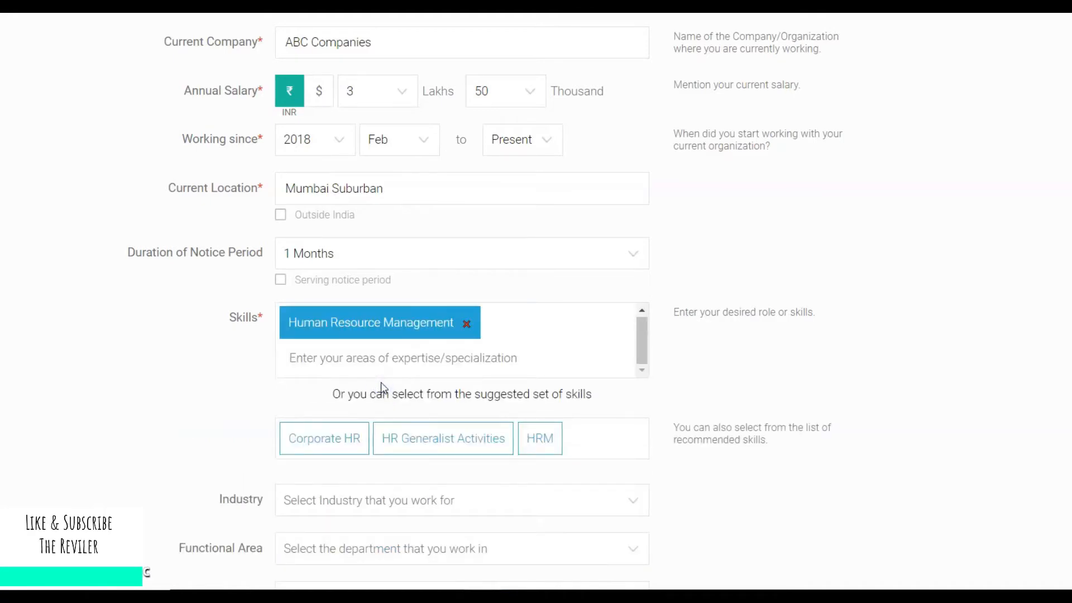
Add HR and HR Generalist Activities to the skills.
left_click(372, 365)
type("H")
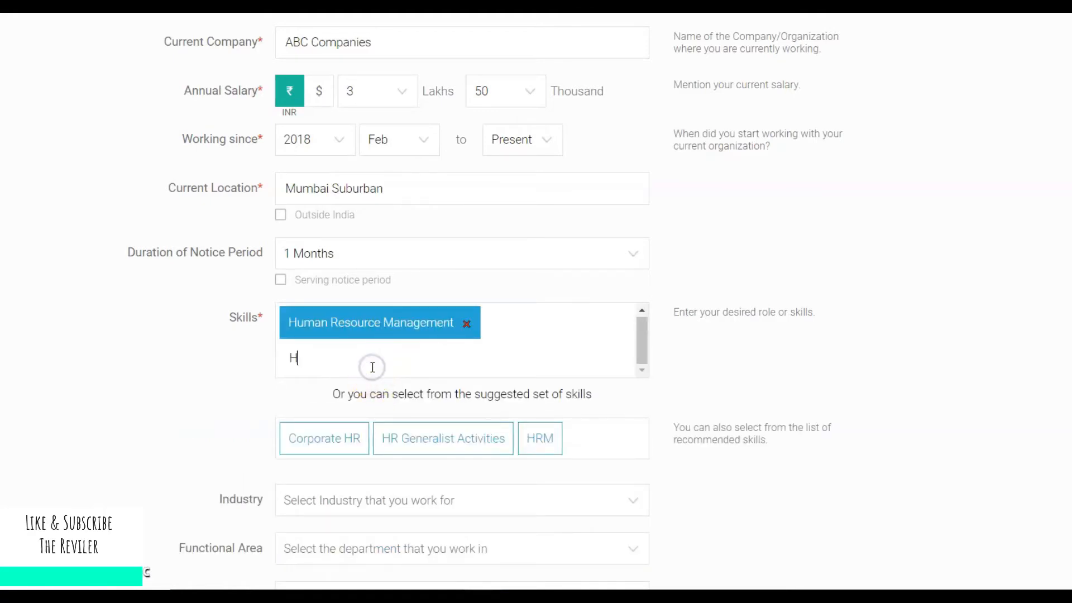
type("R")
key("BackSpace")
type("R")
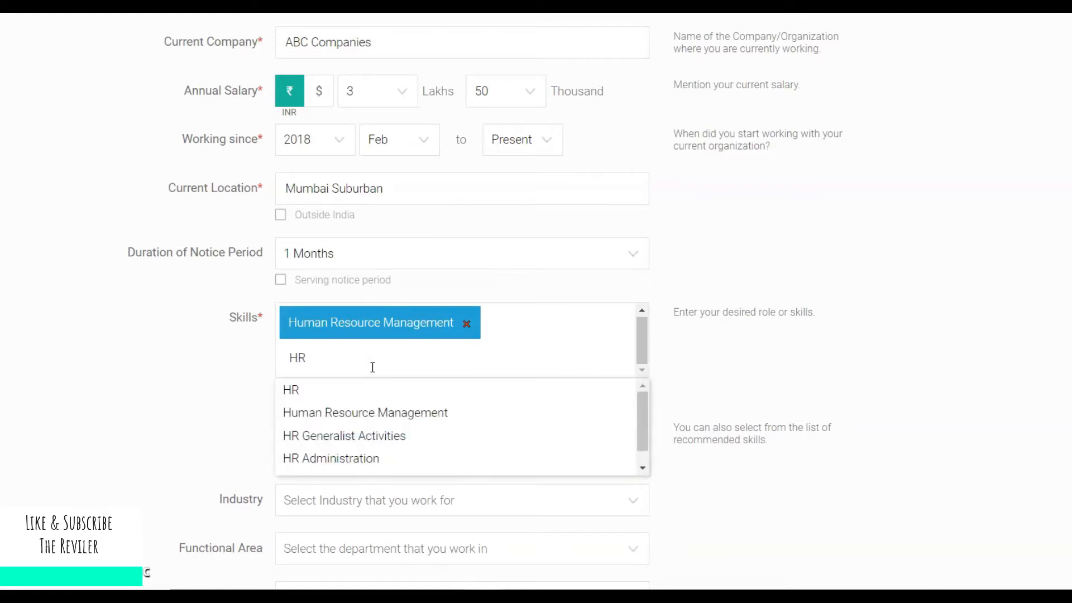
left_click(350, 397)
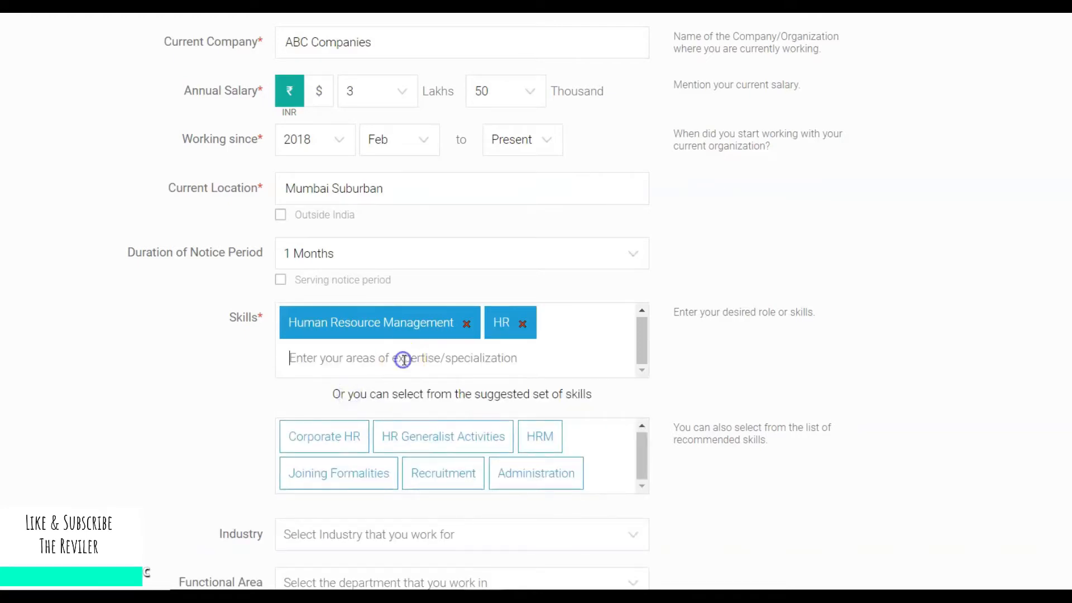
type("HR Genr")
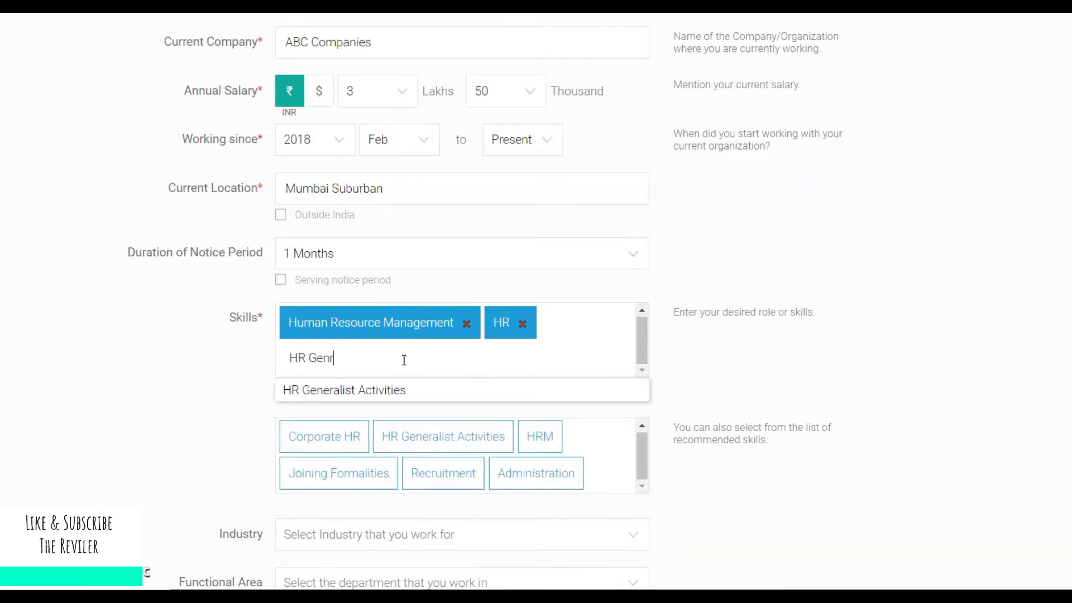
left_click(388, 399)
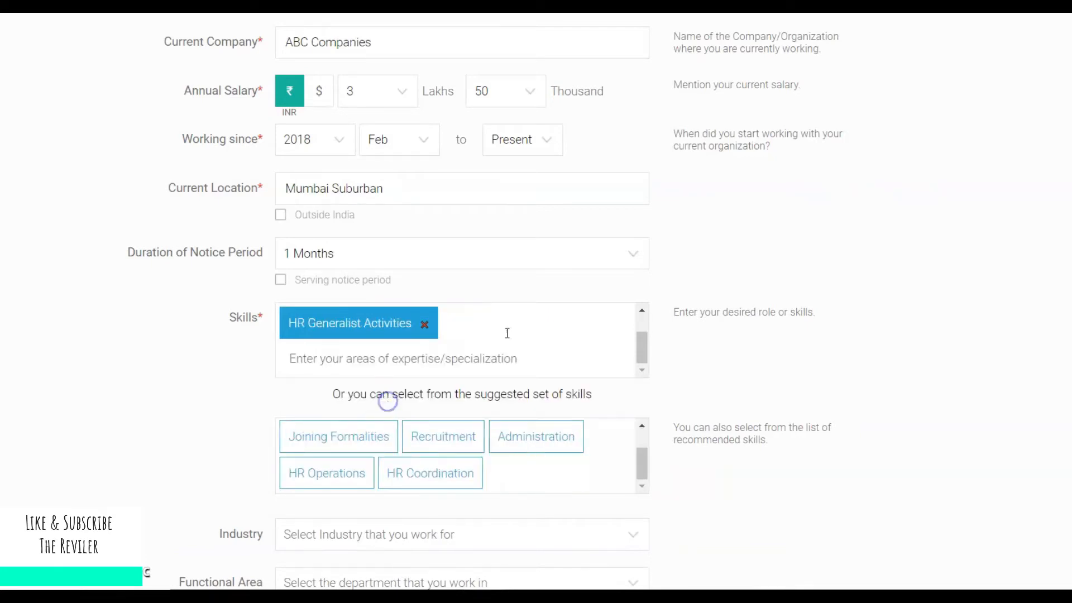
Add the suggested skills Recruitment, HR Coordination, Training and Selection.
left_click(438, 430)
left_click(328, 472)
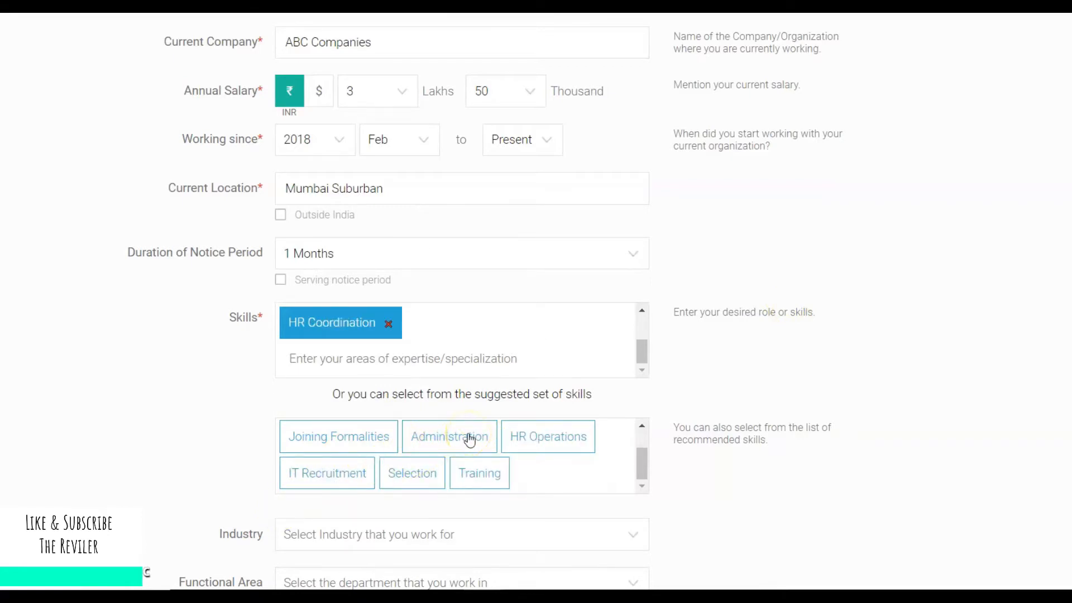
scroll(949, 254, "down", 1)
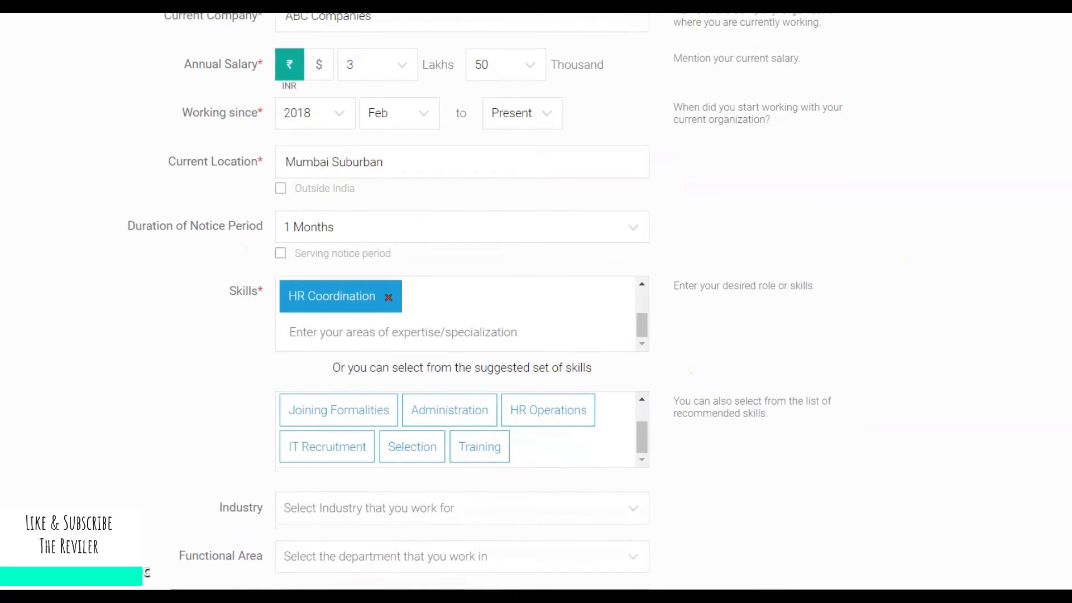
scroll(484, 300, "down", 5)
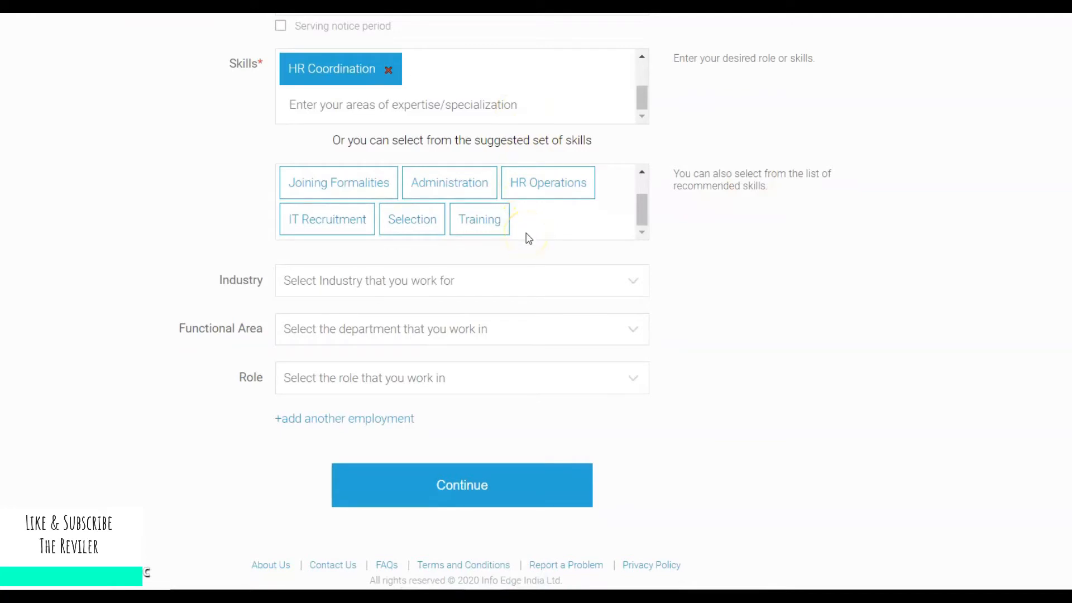
left_click(495, 221)
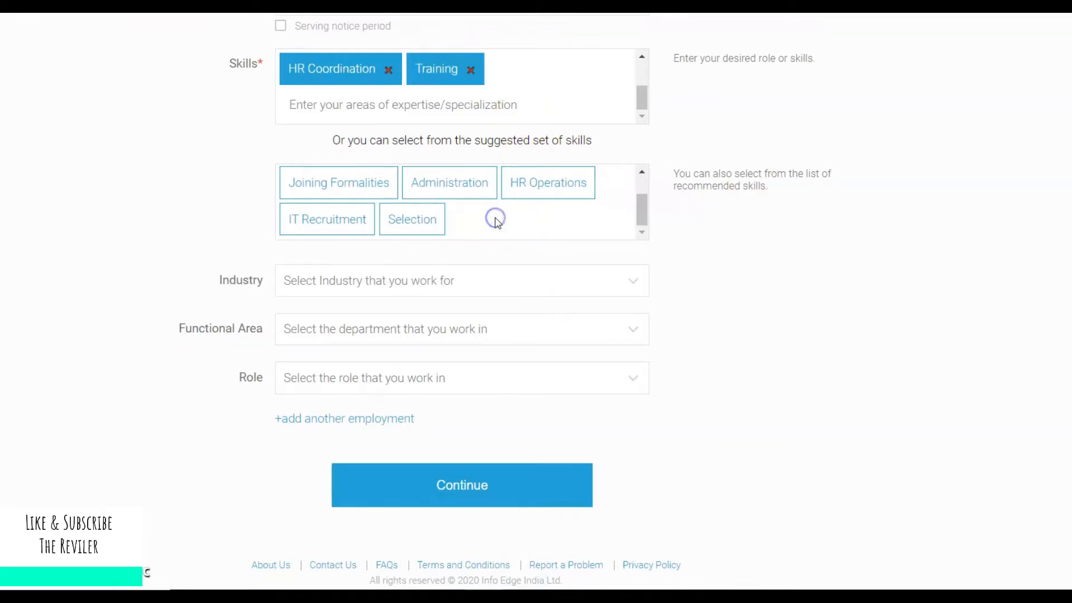
left_click(417, 221)
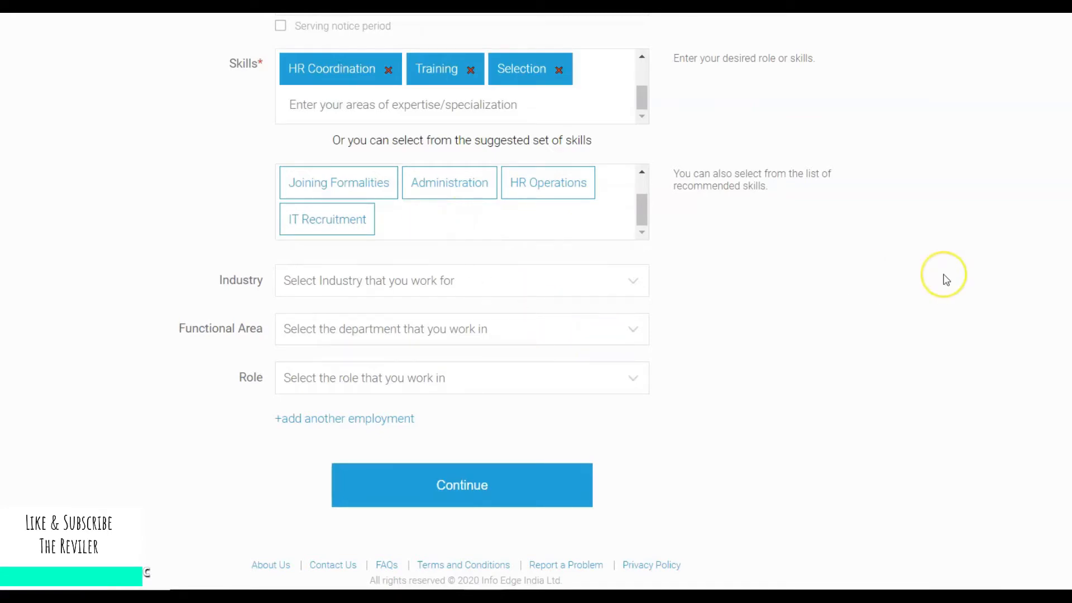
left_click(576, 280)
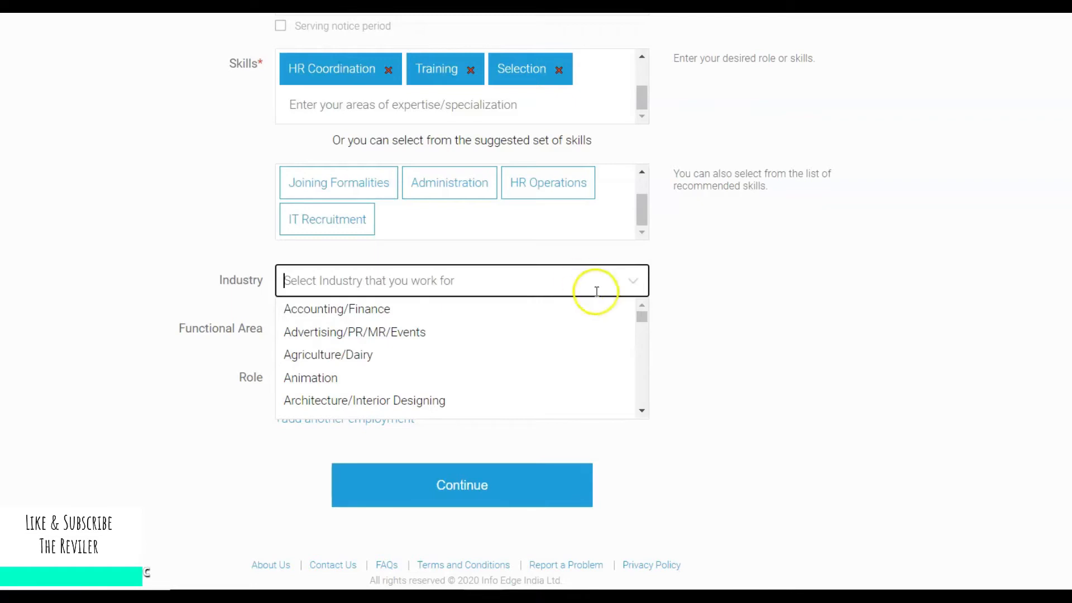
Scroll through the Industry list and select Banking/Financial Services/Broking.
left_click(643, 410)
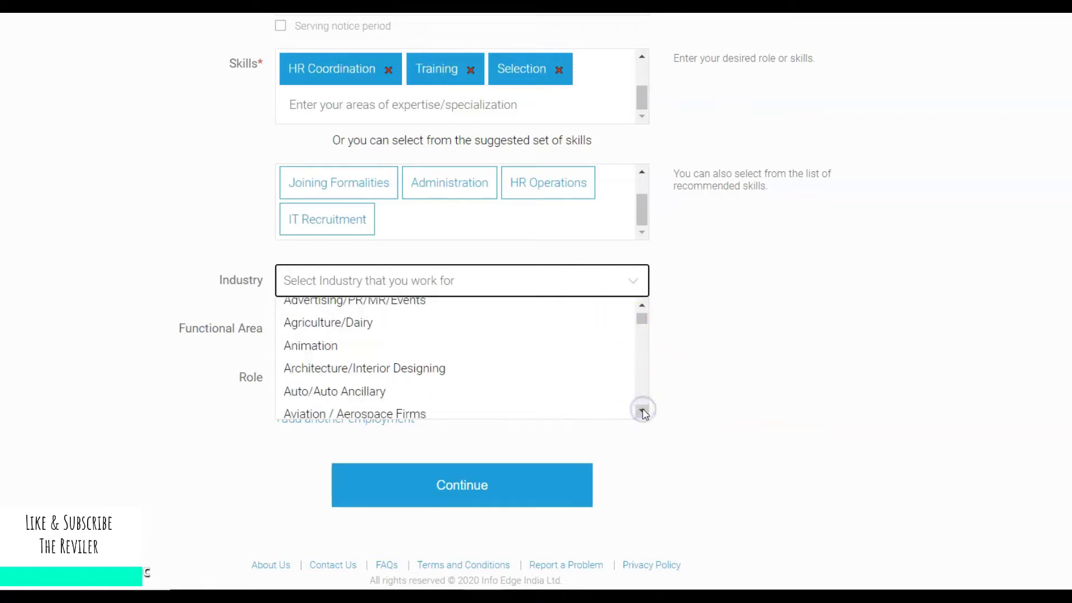
left_click(643, 410)
left_click(642, 410)
left_click(643, 411)
left_click(642, 411)
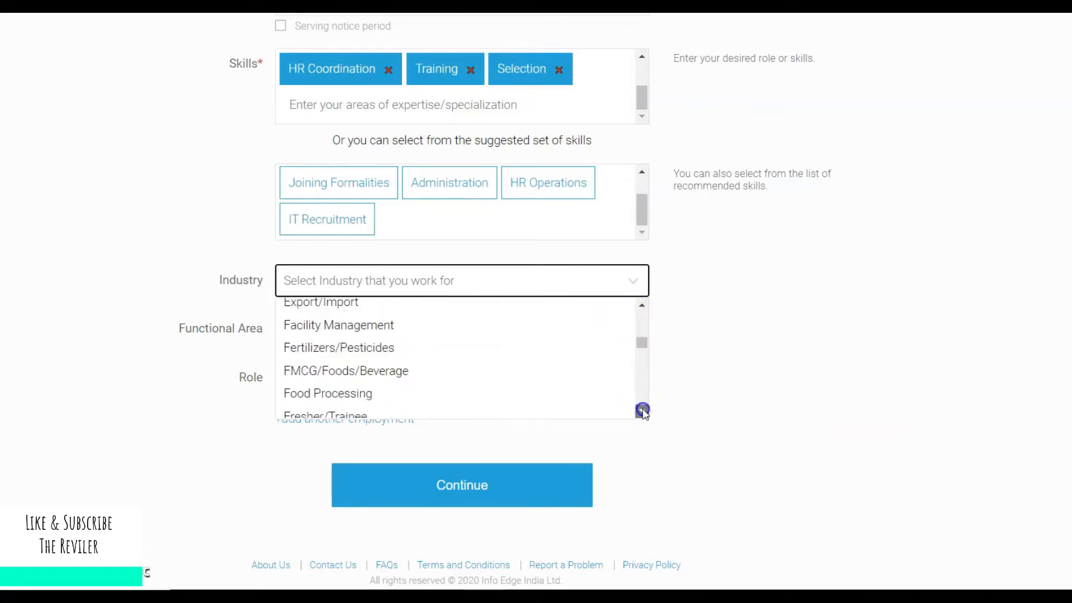
left_click(642, 411)
left_click(642, 411)
left_click(642, 410)
left_click(643, 411)
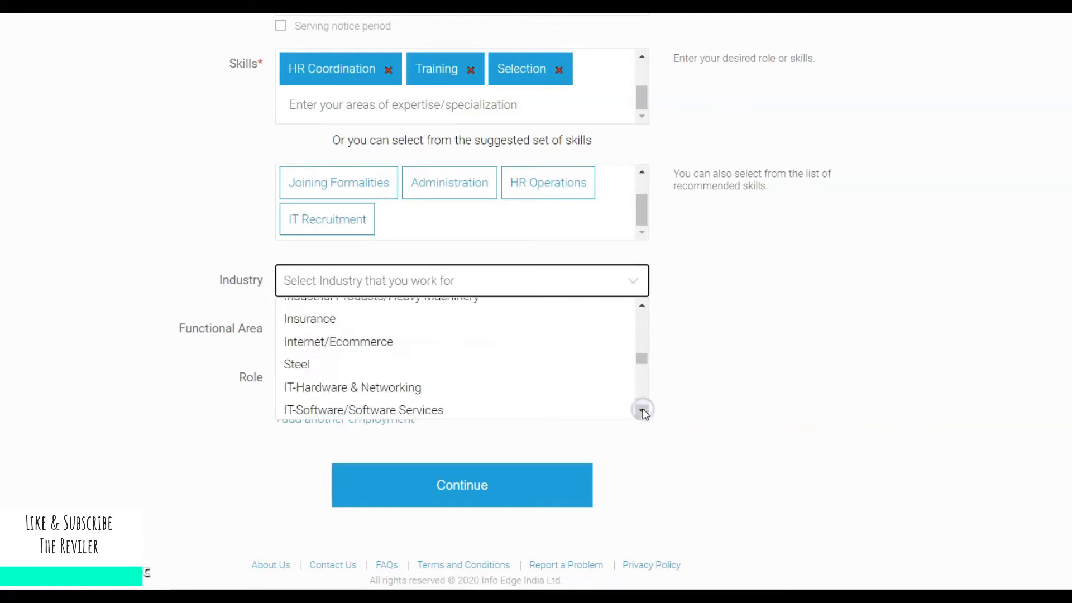
left_click(642, 410)
left_click(642, 410)
left_click(642, 411)
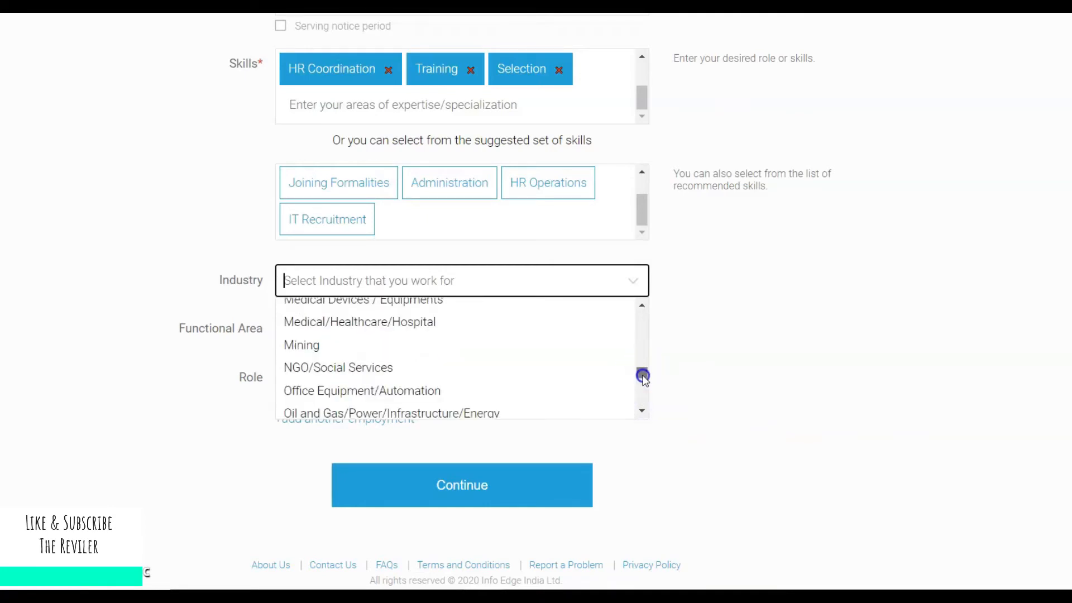
left_click_drag(642, 375, 648, 332)
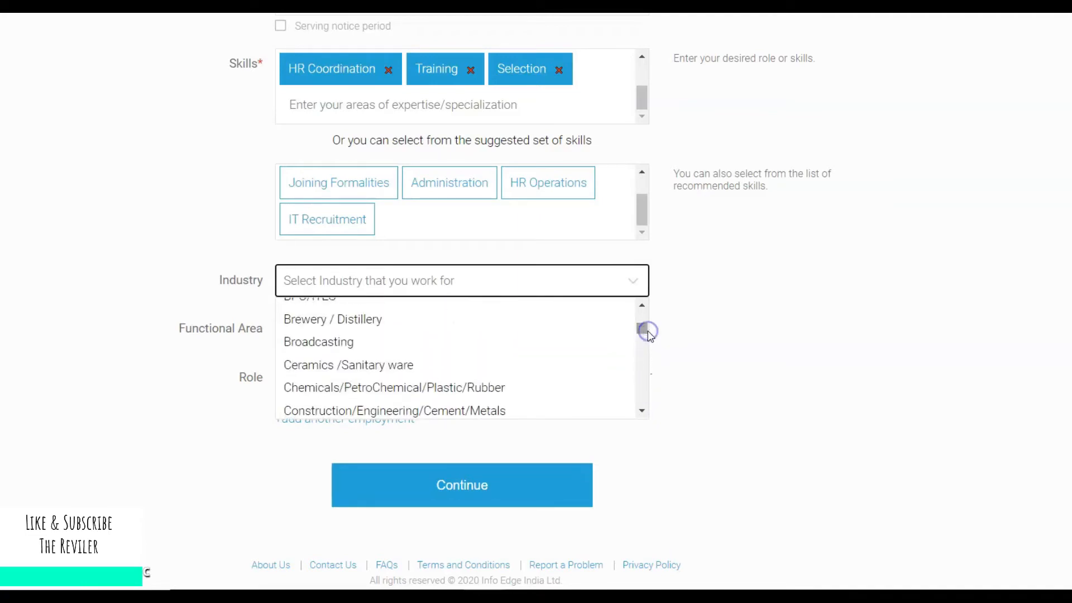
type("hu")
key("BackSpace")
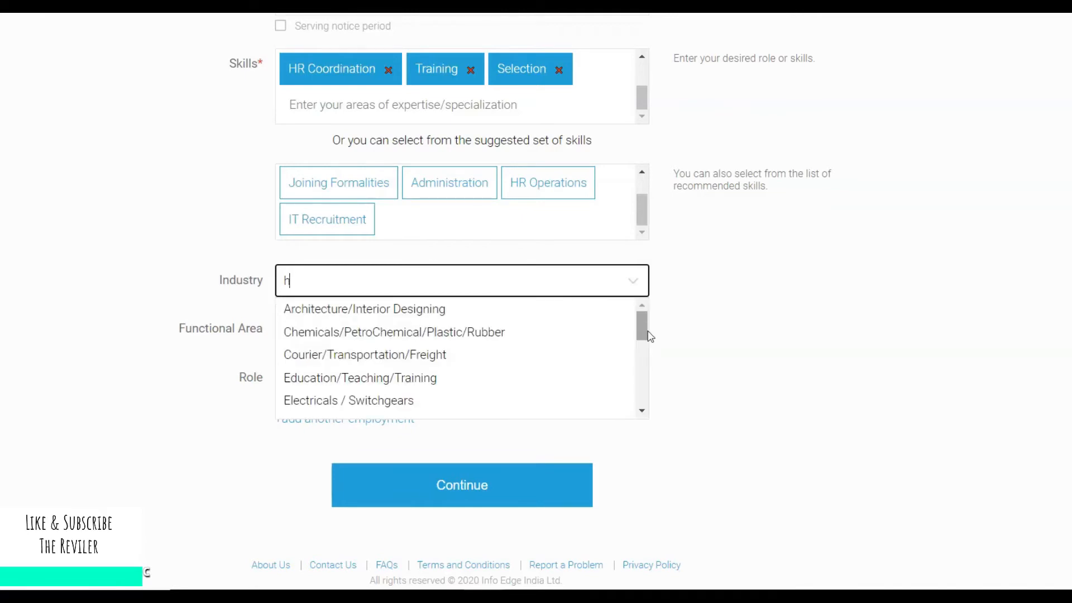
key("BackSpace")
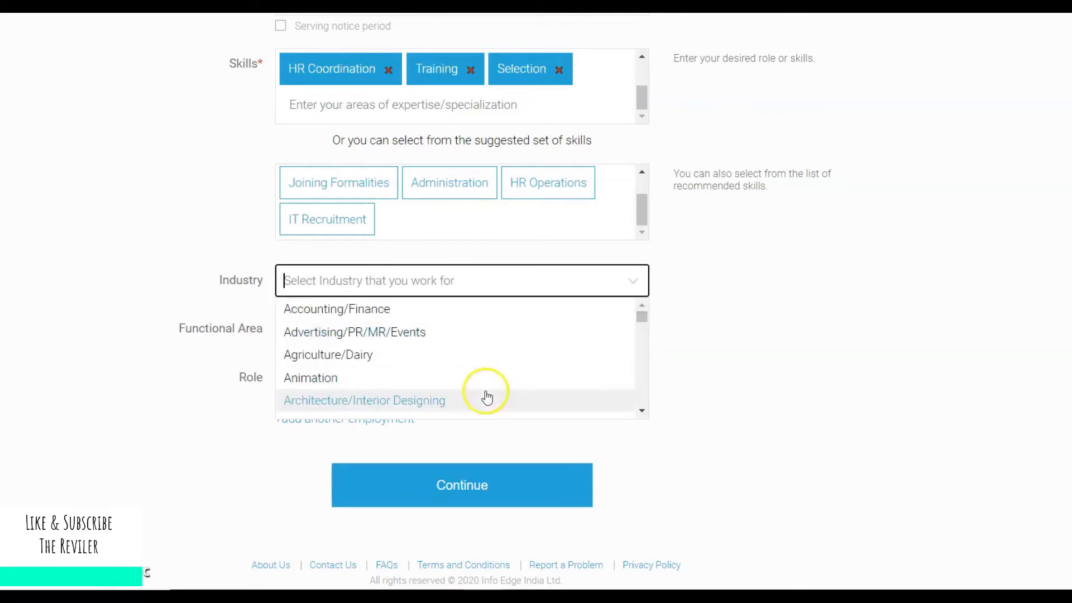
left_click(642, 411)
left_click(641, 411)
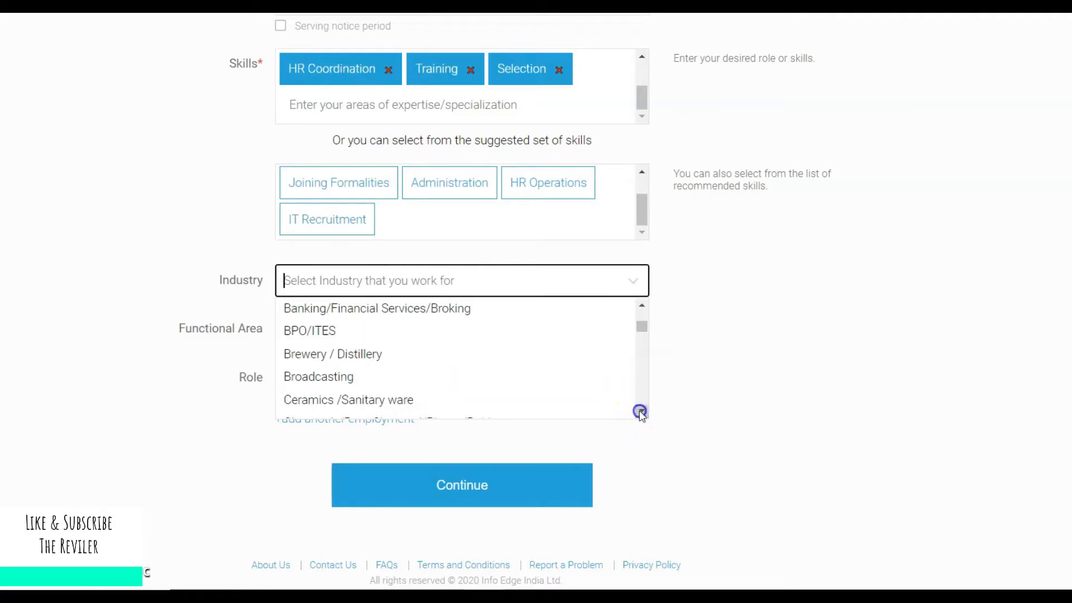
left_click(405, 315)
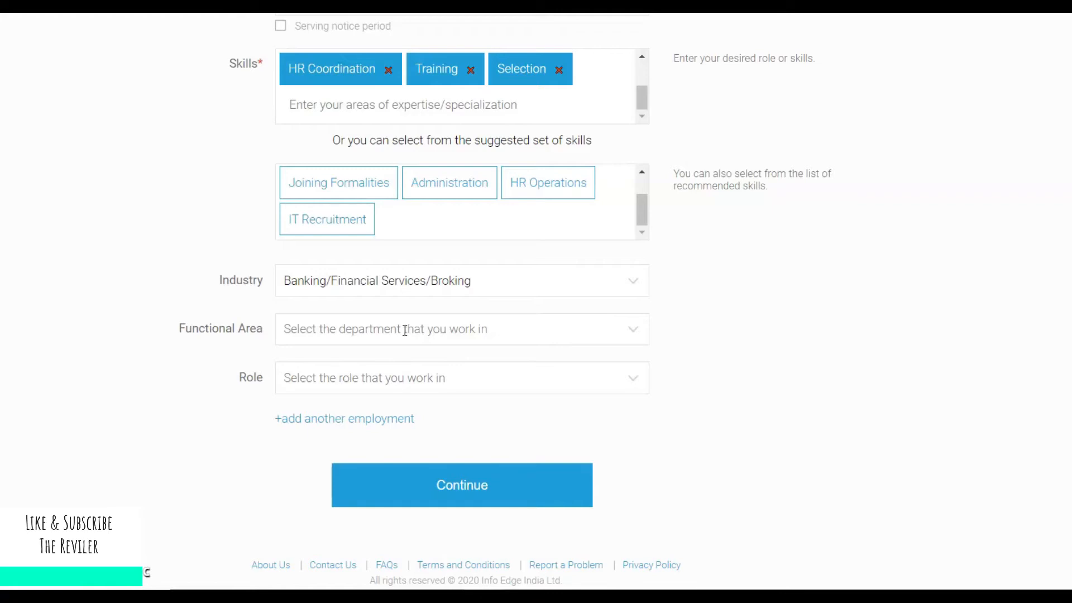
Set the functional area to HR / Administration / IR and the role to HR Executive.
left_click(405, 331)
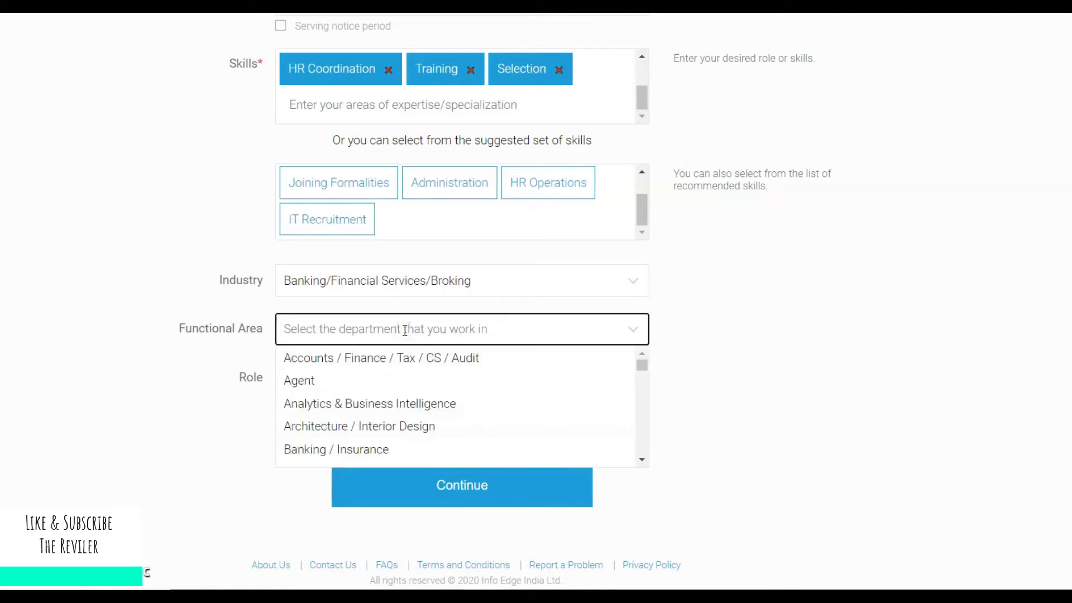
type("H")
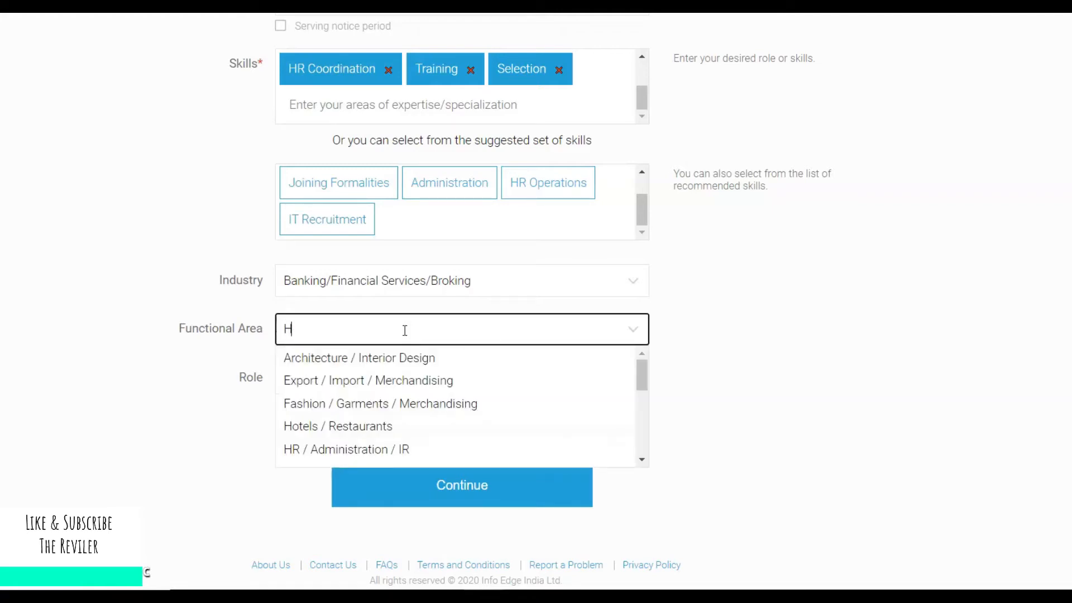
left_click(373, 449)
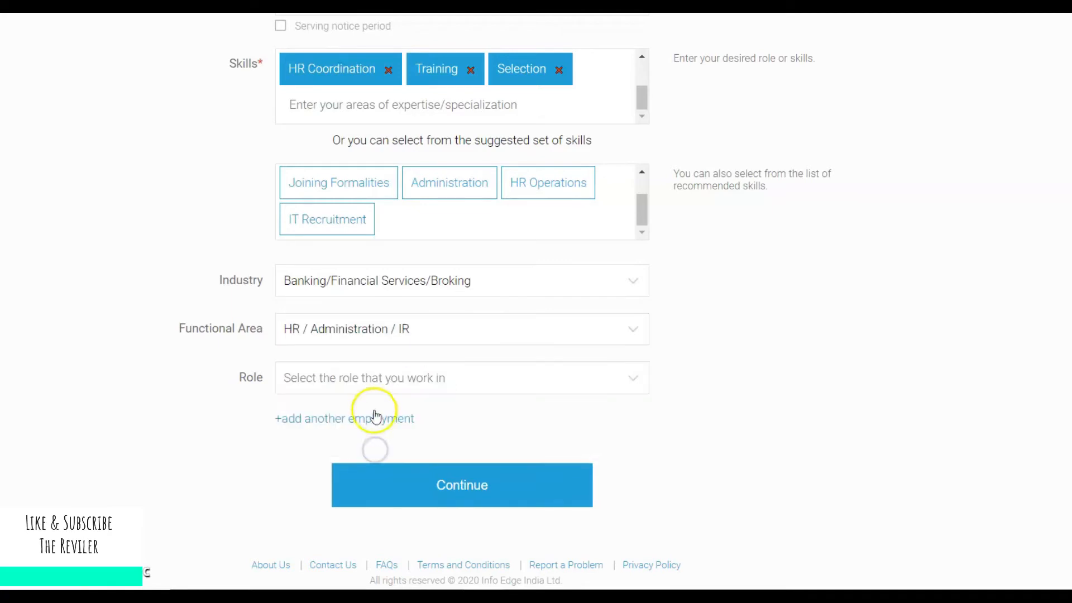
left_click(433, 371)
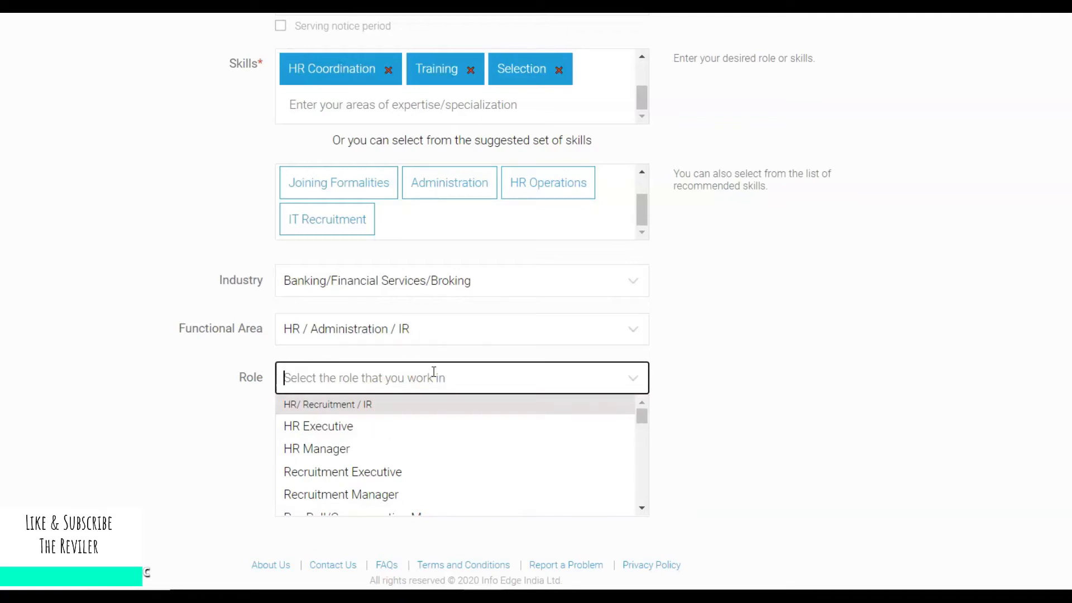
left_click(370, 428)
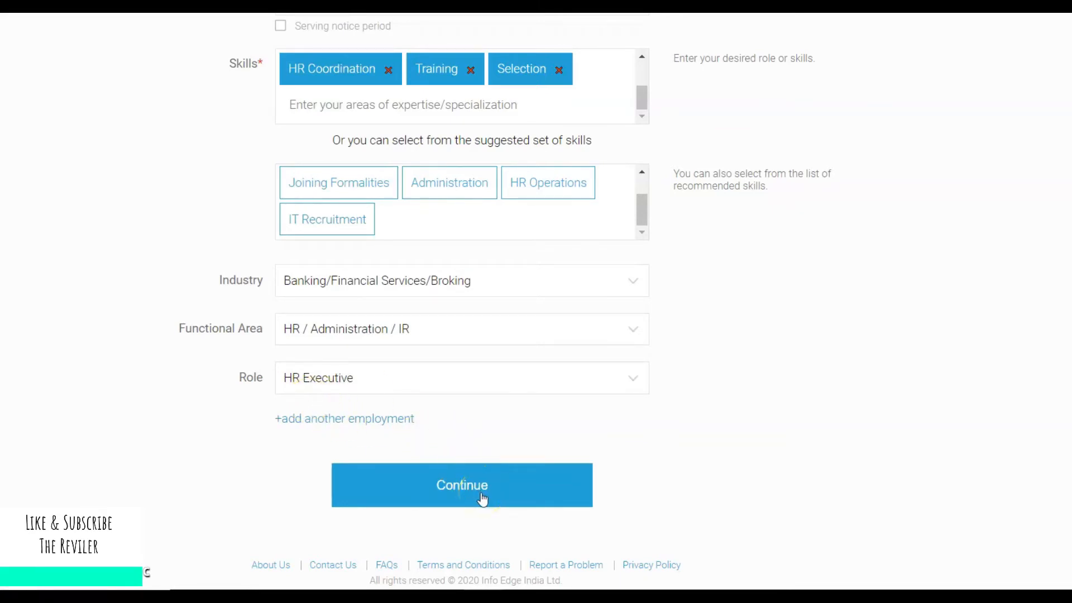
Submit the employment details and move on to the Education step.
scroll(978, 304, "up", 5)
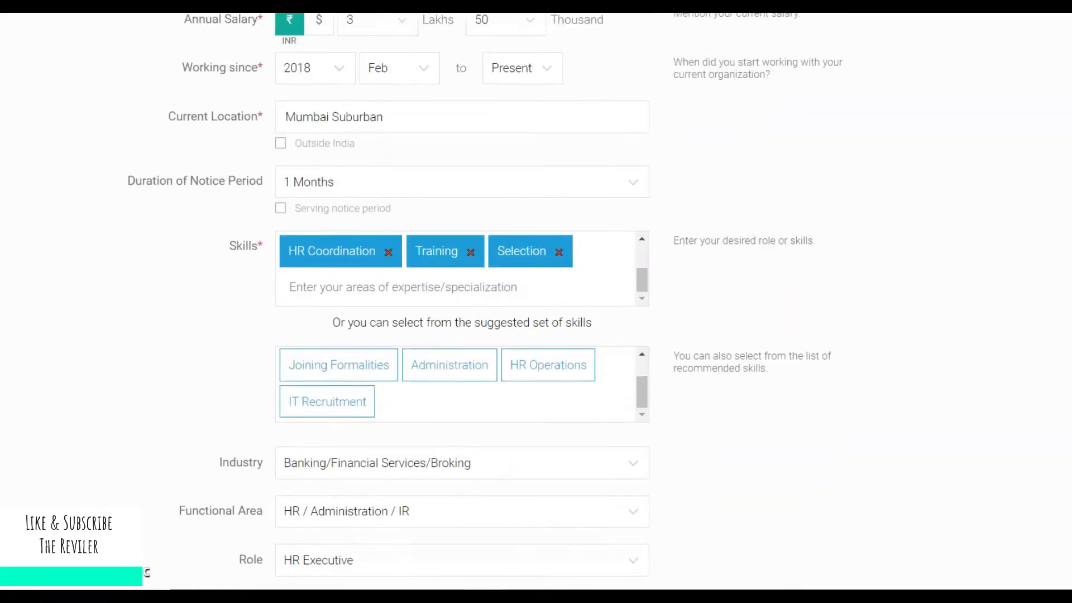
scroll(977, 304, "up", 2)
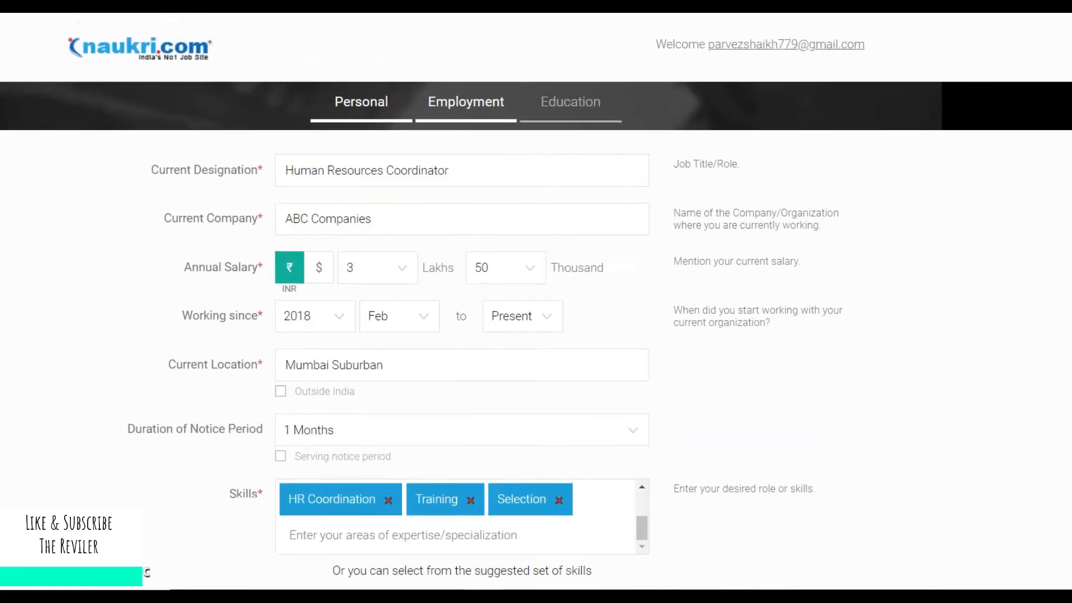
scroll(705, 384, "down", 7)
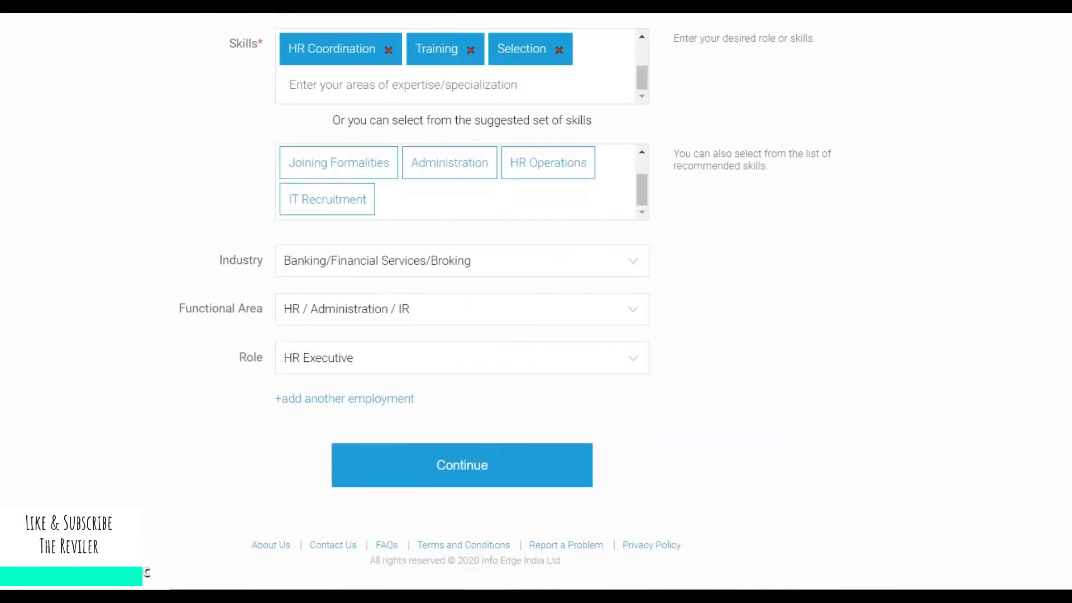
left_click(706, 384)
left_click(498, 476)
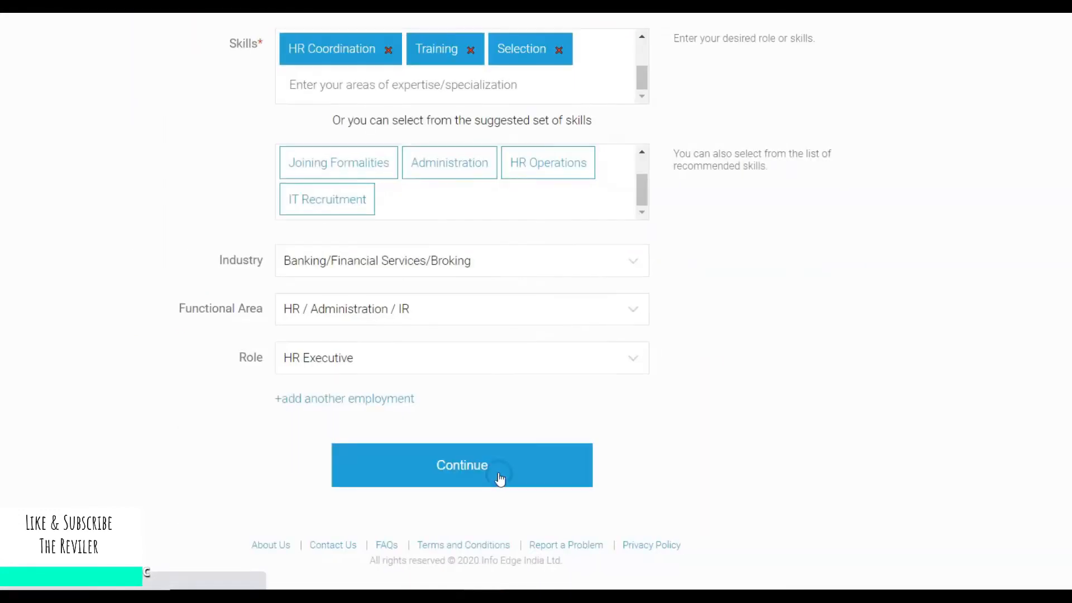
left_click(318, 97)
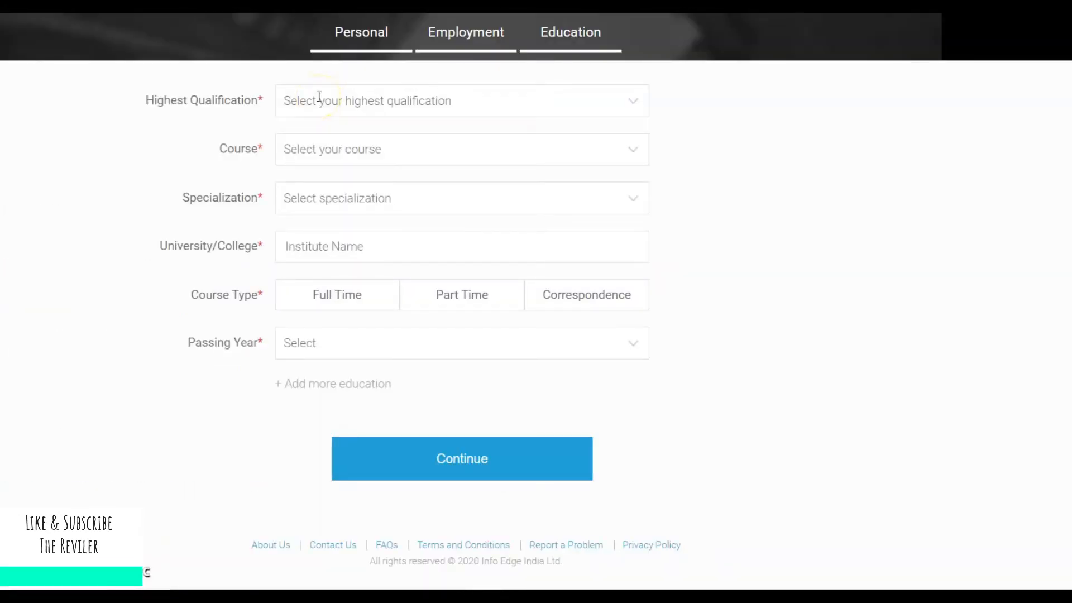
Choose Masters/Post-Graduation, course MBA/PGDM and specialization HR/Industrial Relations.
left_click(319, 97)
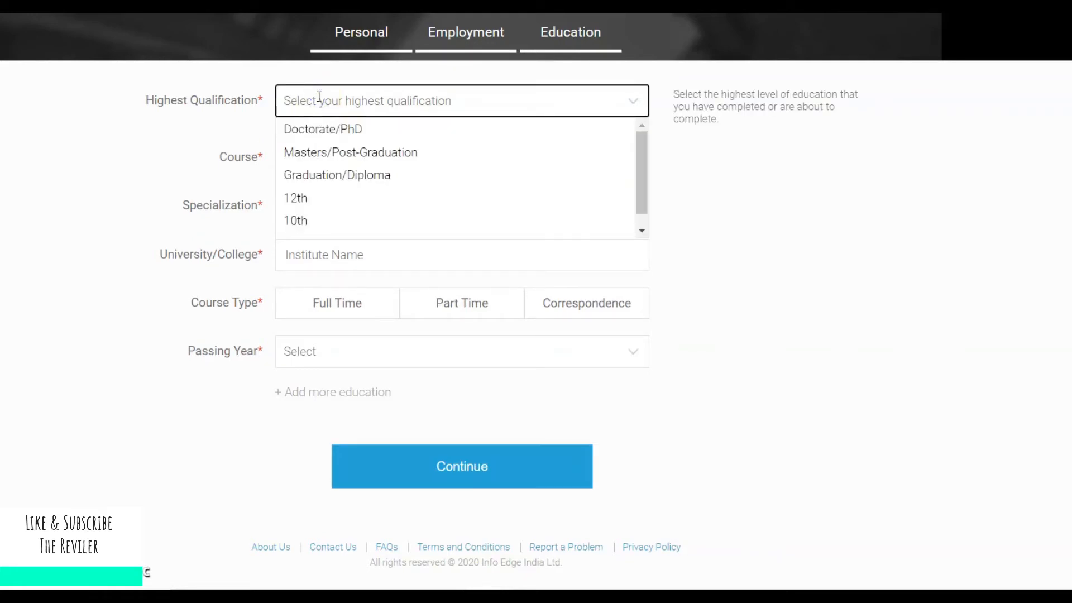
left_click(319, 97)
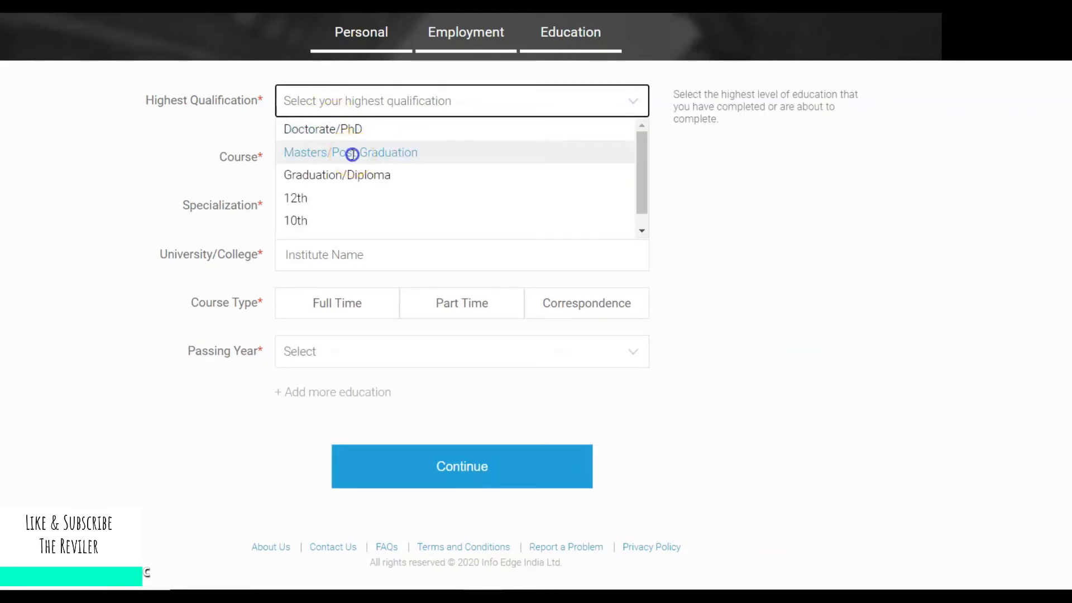
left_click(352, 153)
left_click(354, 157)
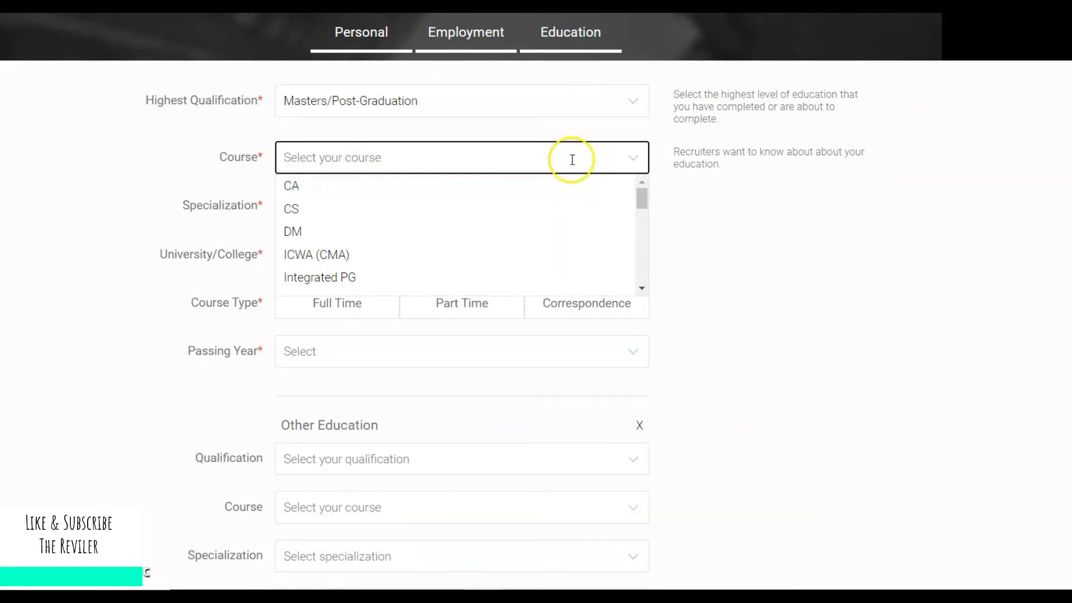
left_click_drag(642, 198, 647, 261)
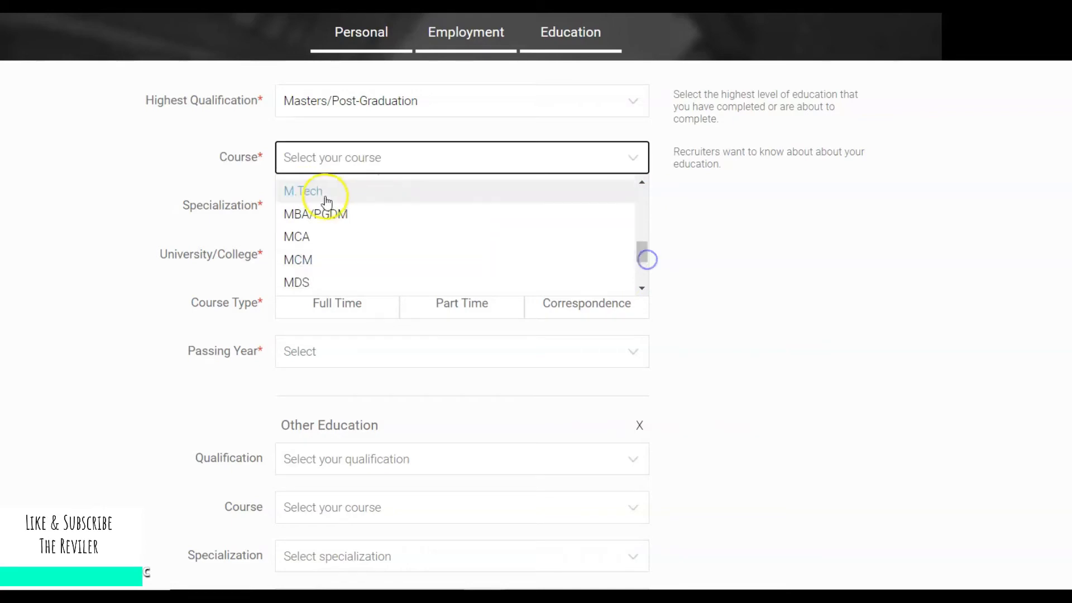
left_click(321, 218)
left_click(341, 209)
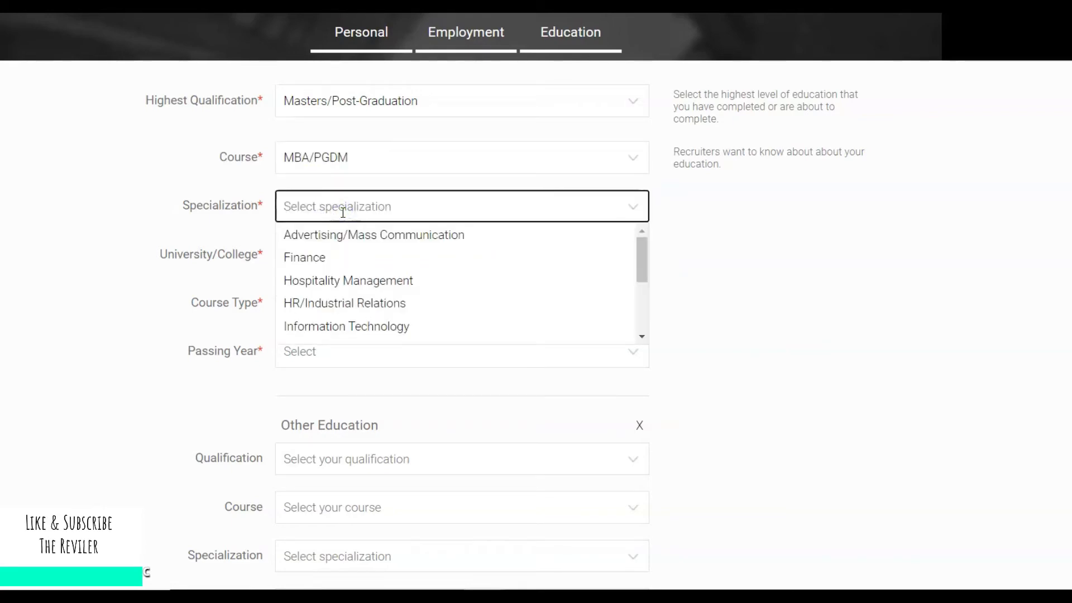
left_click_drag(642, 255, 643, 277)
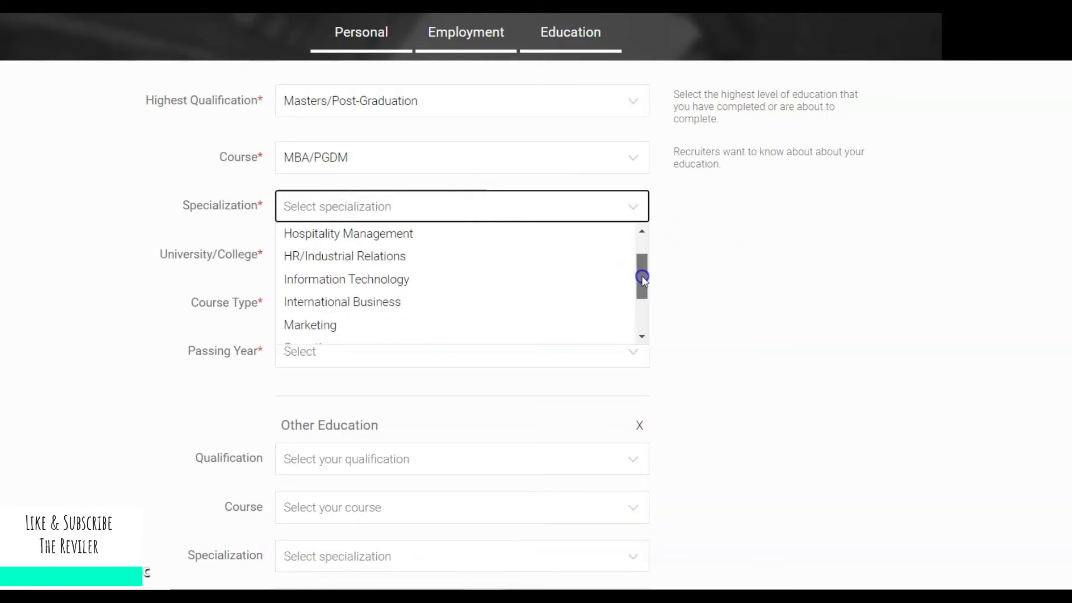
left_click(419, 255)
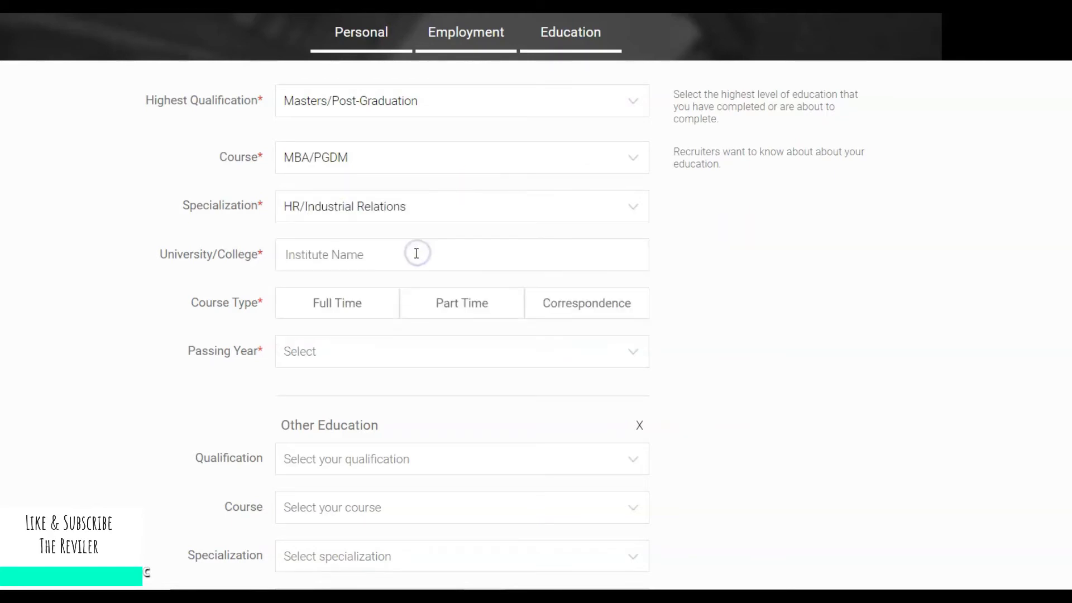
Enter Mumbai University as the institute and mark the course Full Time.
left_click(417, 254)
type("M")
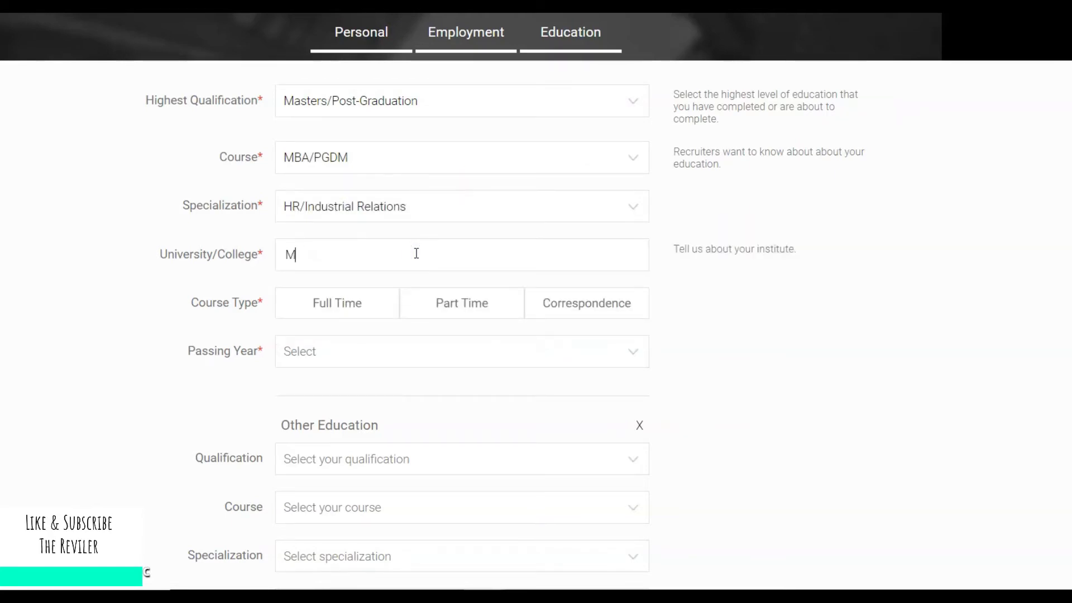
key("BackSpace")
type("Mum")
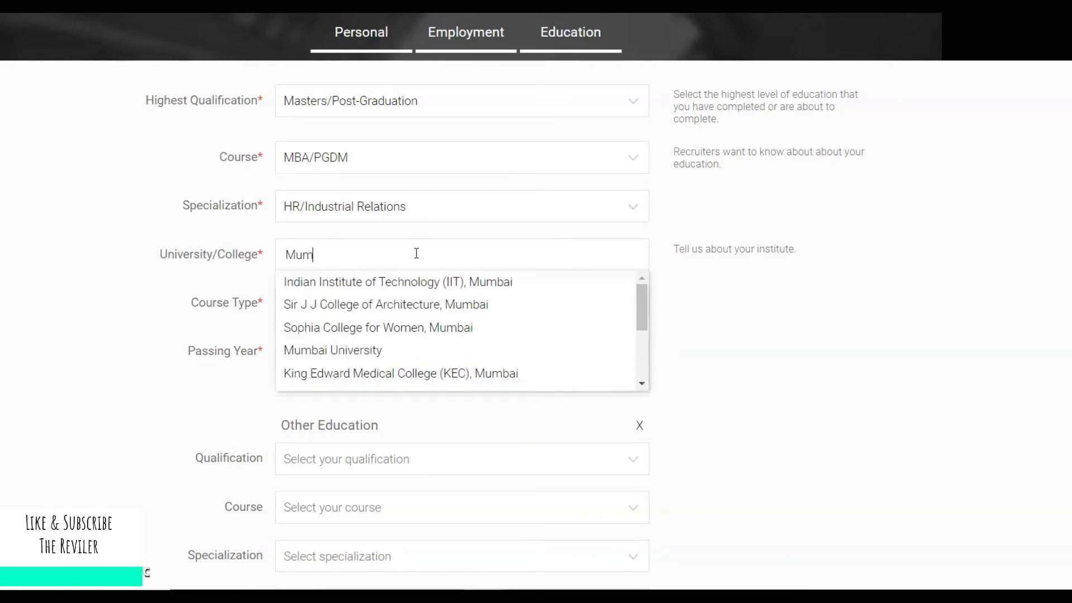
type("bai")
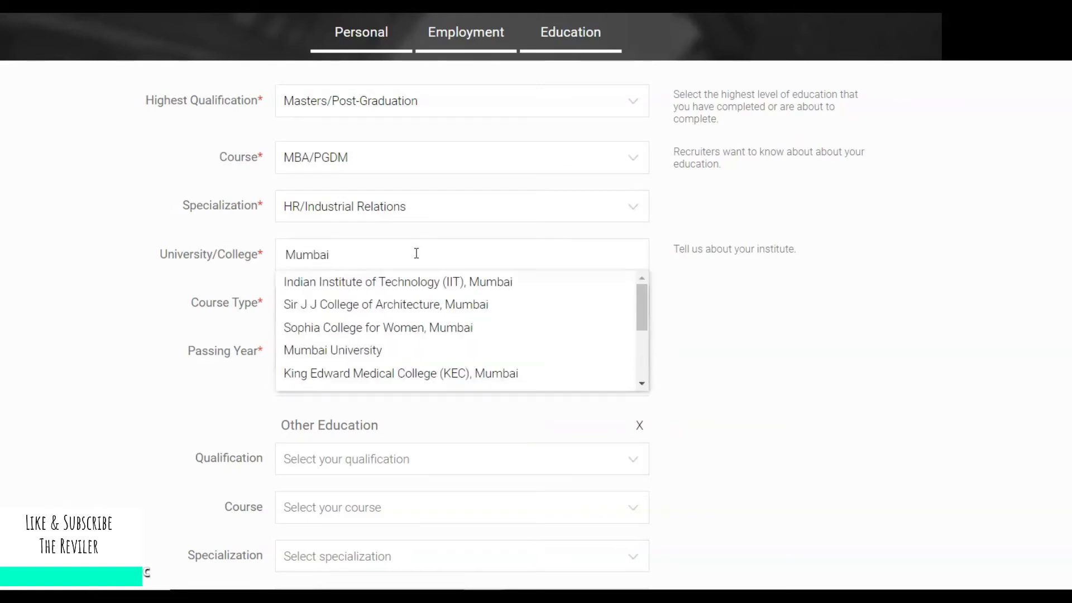
left_click(367, 353)
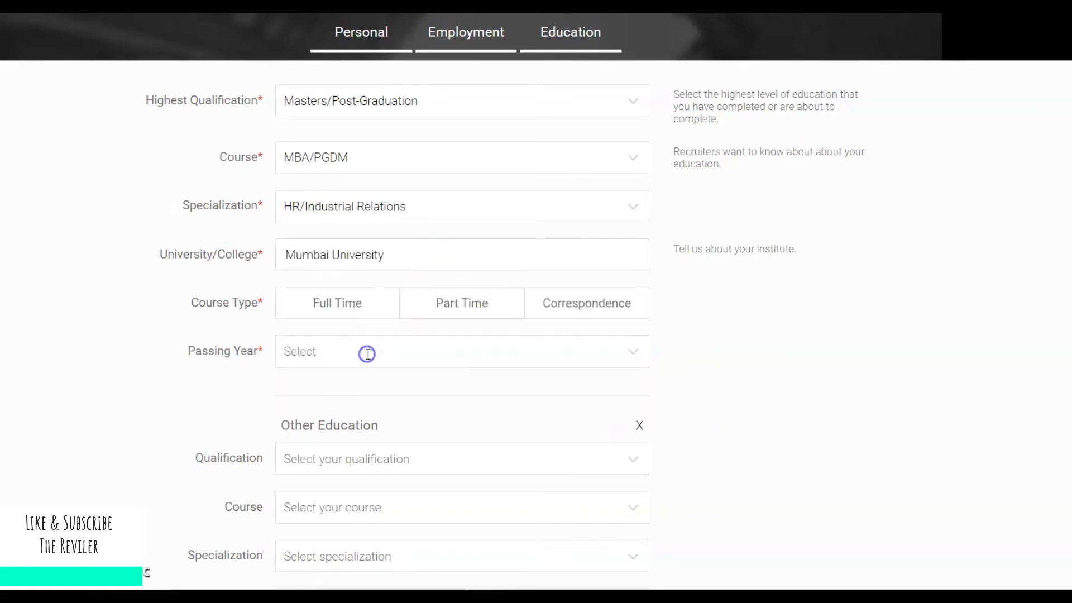
left_click(367, 313)
Pick a passing year for the MBA from the Passing Year list.
scroll(891, 302, "down", 2)
scroll(536, 302, "down", 2)
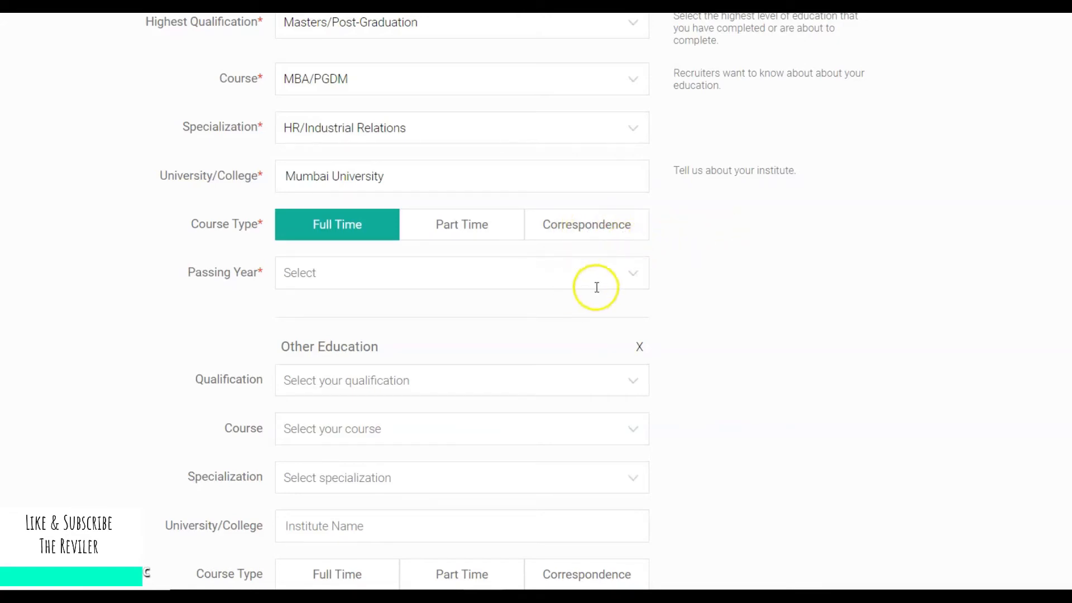
left_click(622, 275)
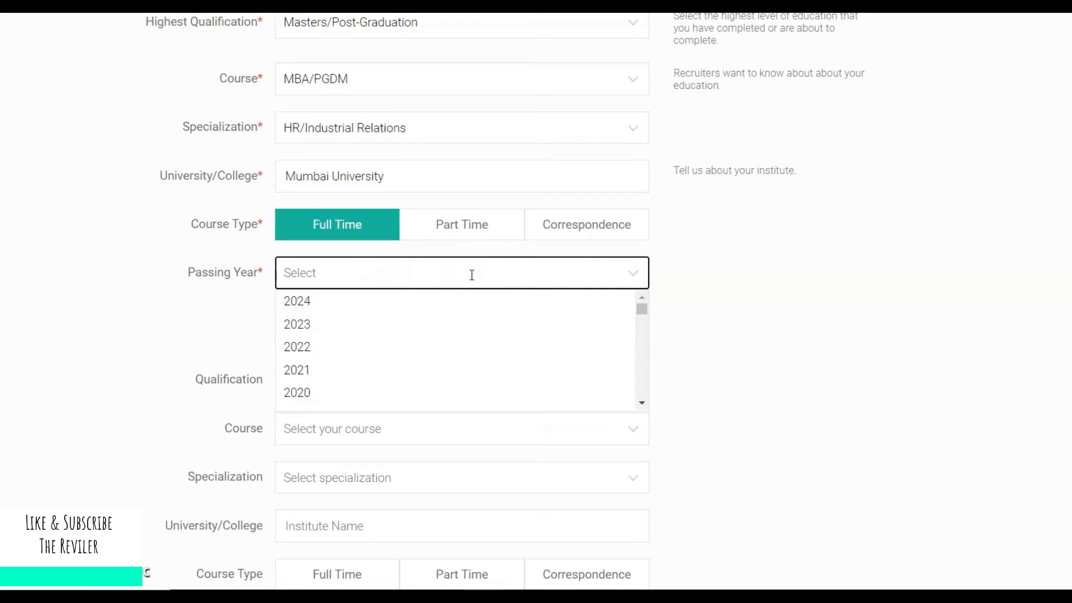
left_click(642, 404)
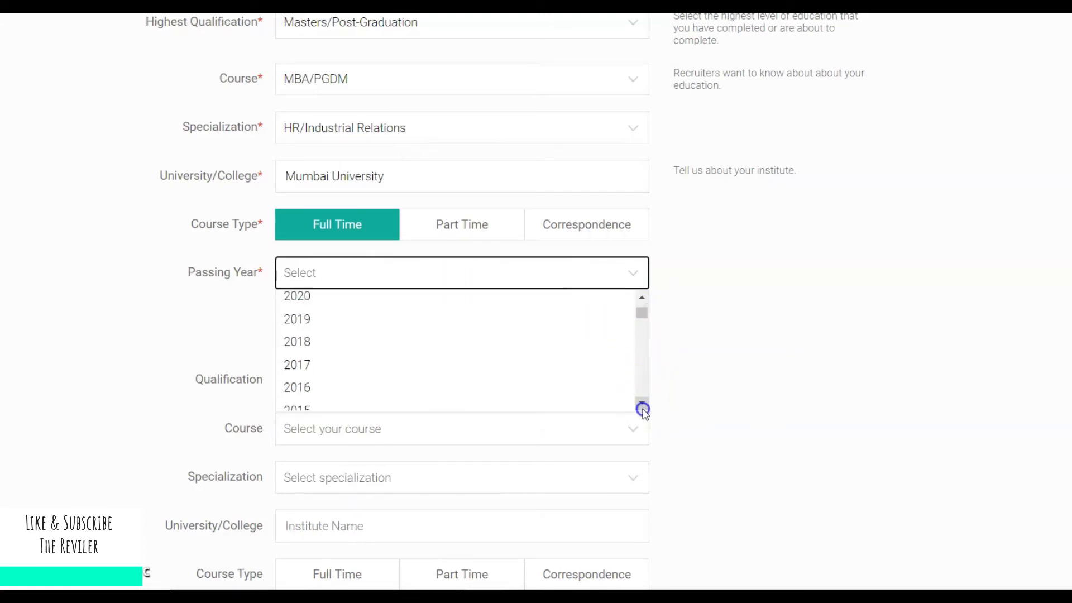
left_click(642, 410)
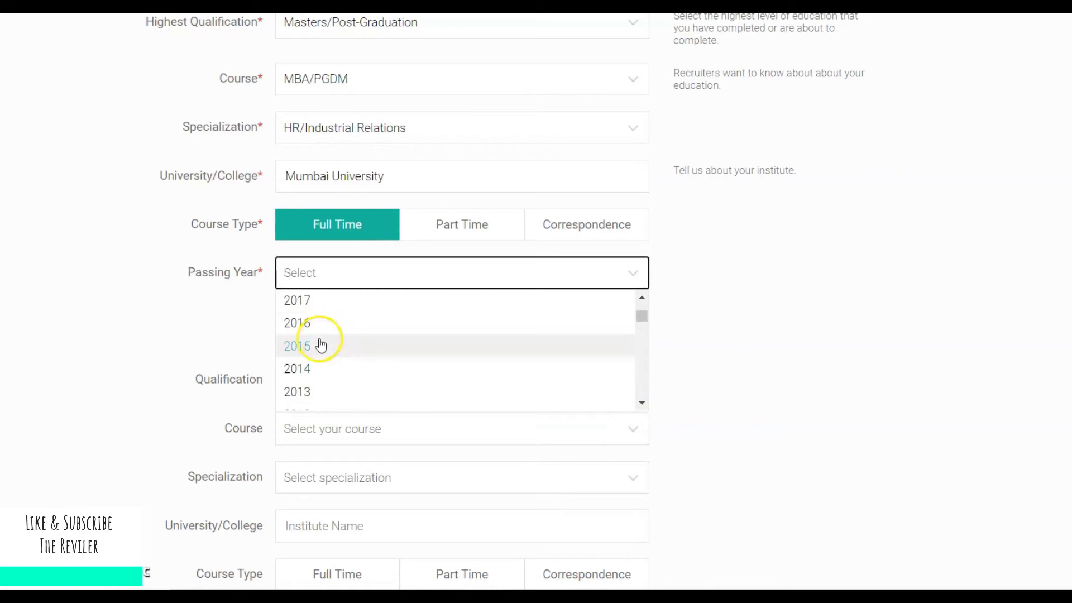
left_click(643, 299)
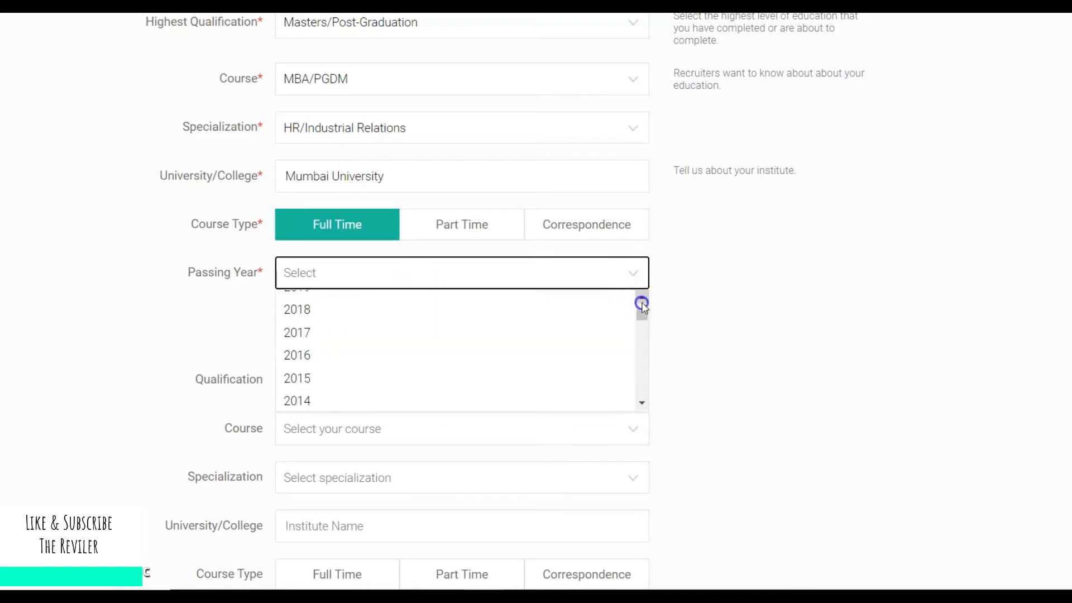
left_click(389, 329)
Correct the MBA passing year to 2018.
left_click(483, 284)
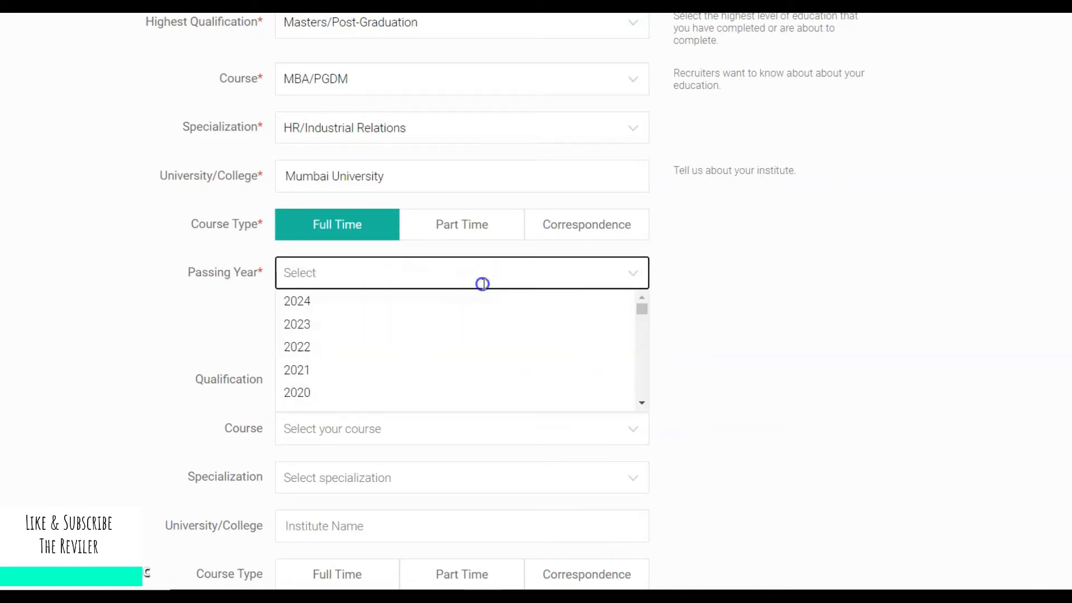
left_click(642, 403)
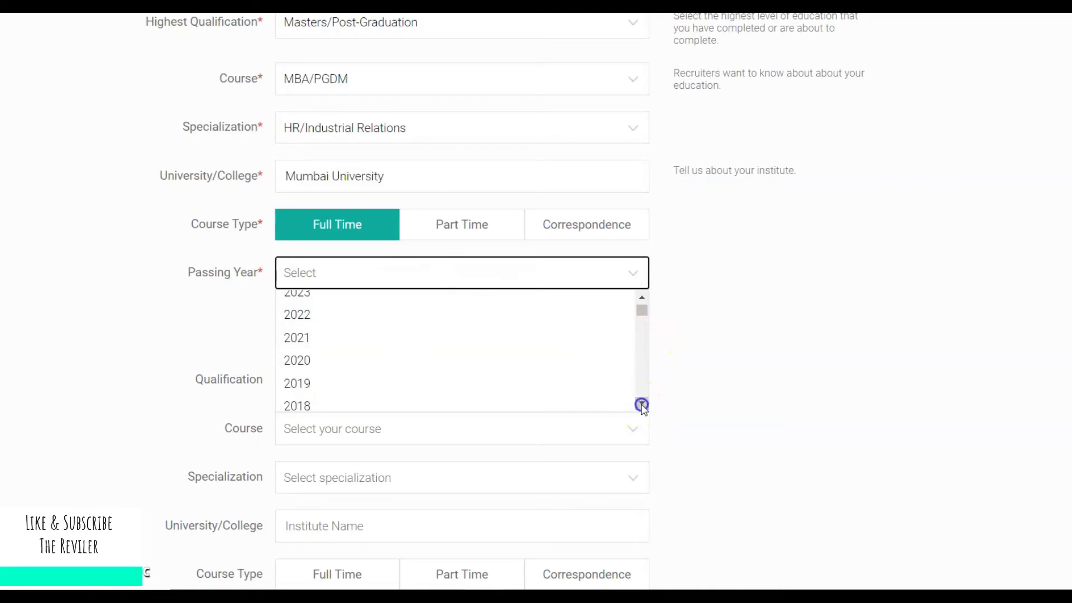
left_click(642, 405)
left_click(283, 340)
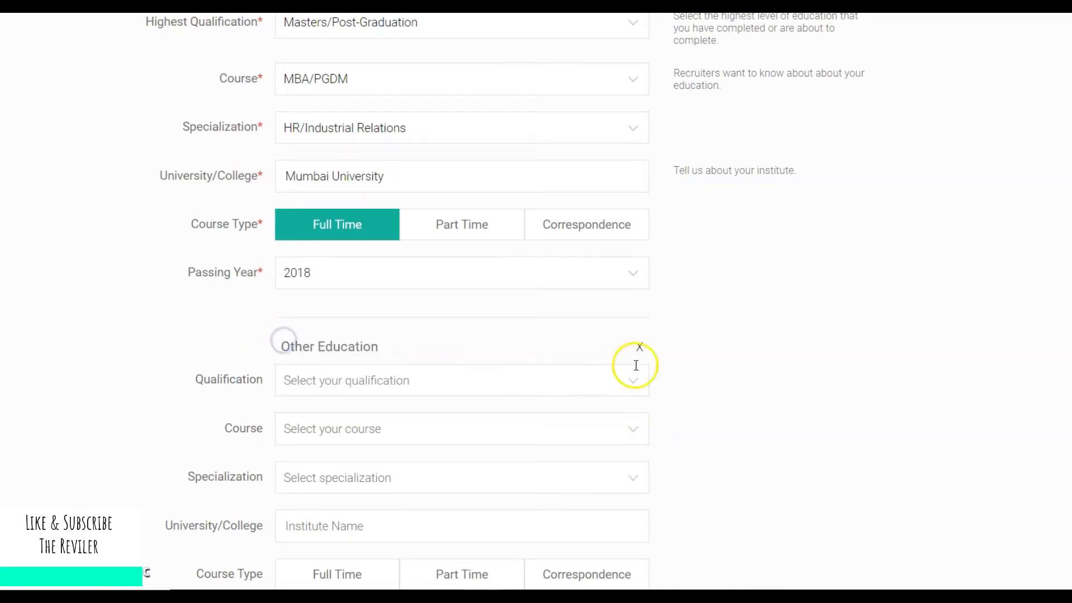
scroll(1034, 522, "down", 3)
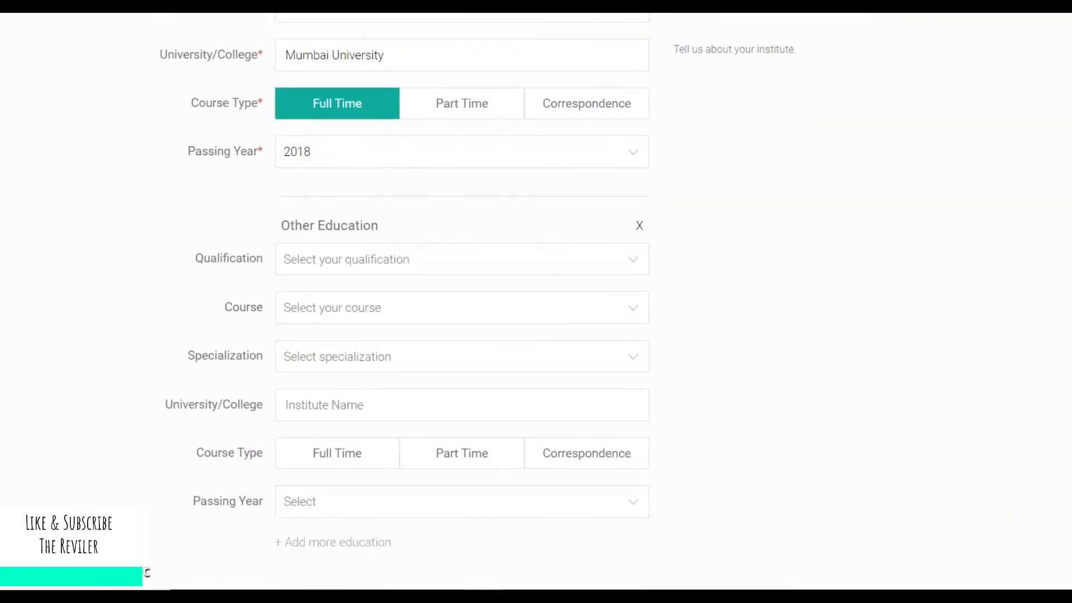
scroll(478, 301, "down", 1)
scroll(477, 301, "up", 5)
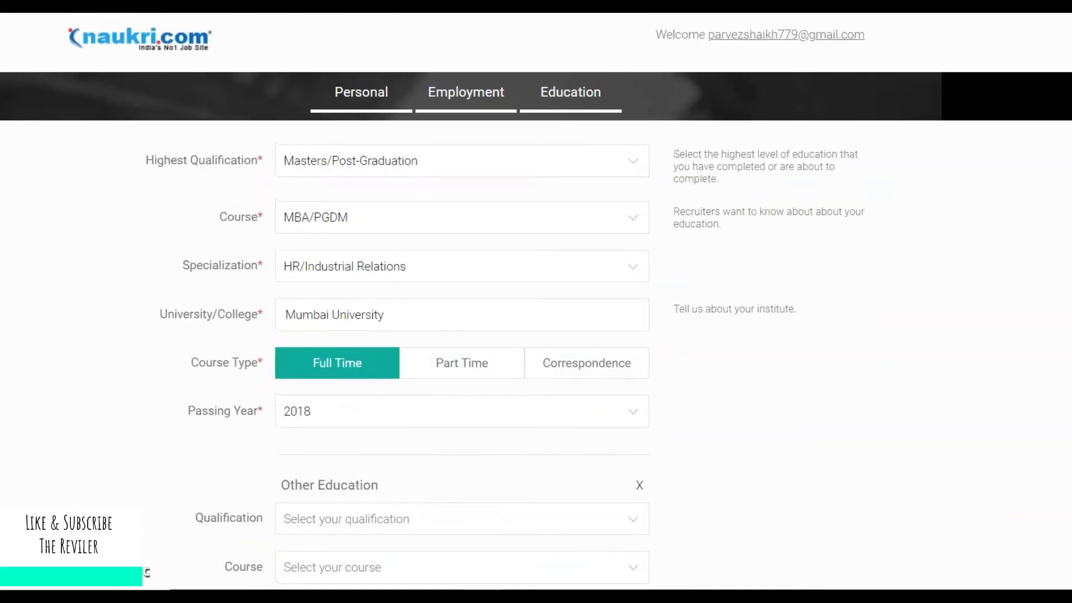
scroll(536, 302, "down", 5)
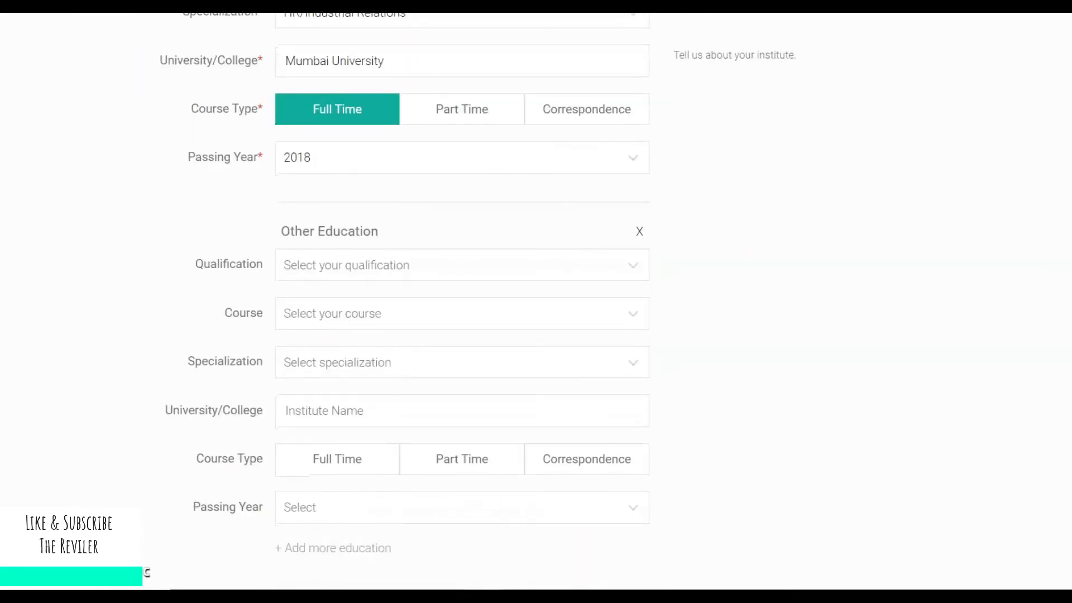
Add Graduation/Diploma, B.B.A/ B.M.S with Other specialization specified as 'Human Resources'.
left_click(574, 270)
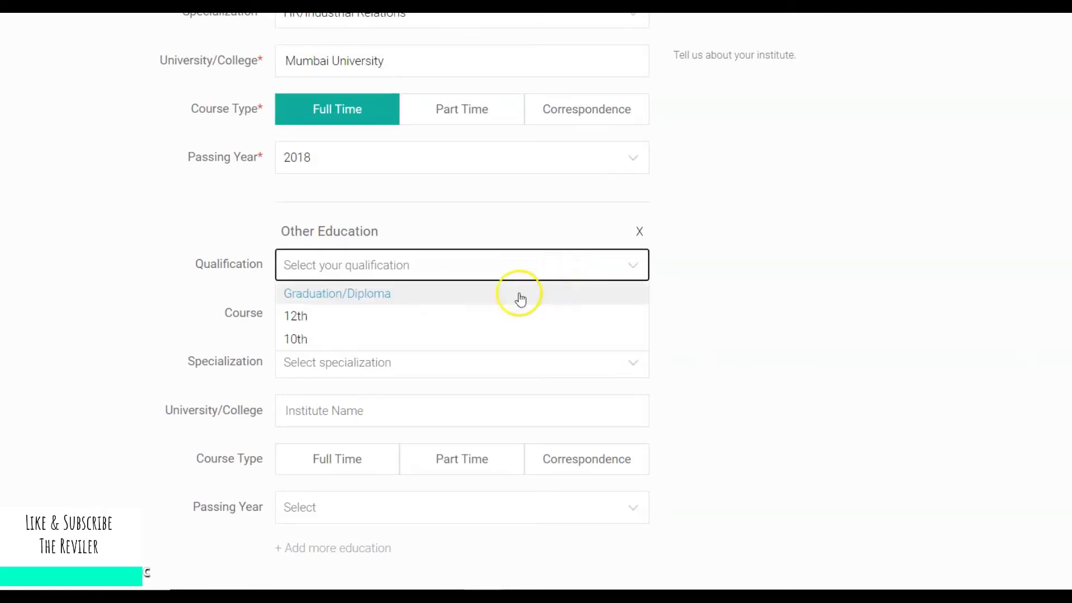
left_click(490, 298)
left_click(480, 312)
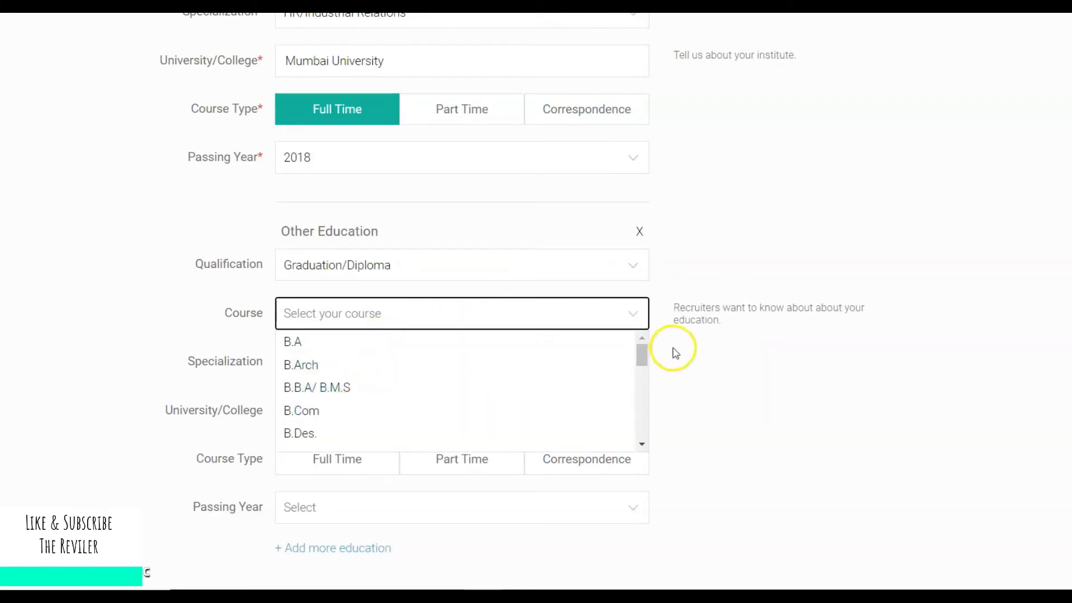
left_click(483, 382)
left_click(460, 368)
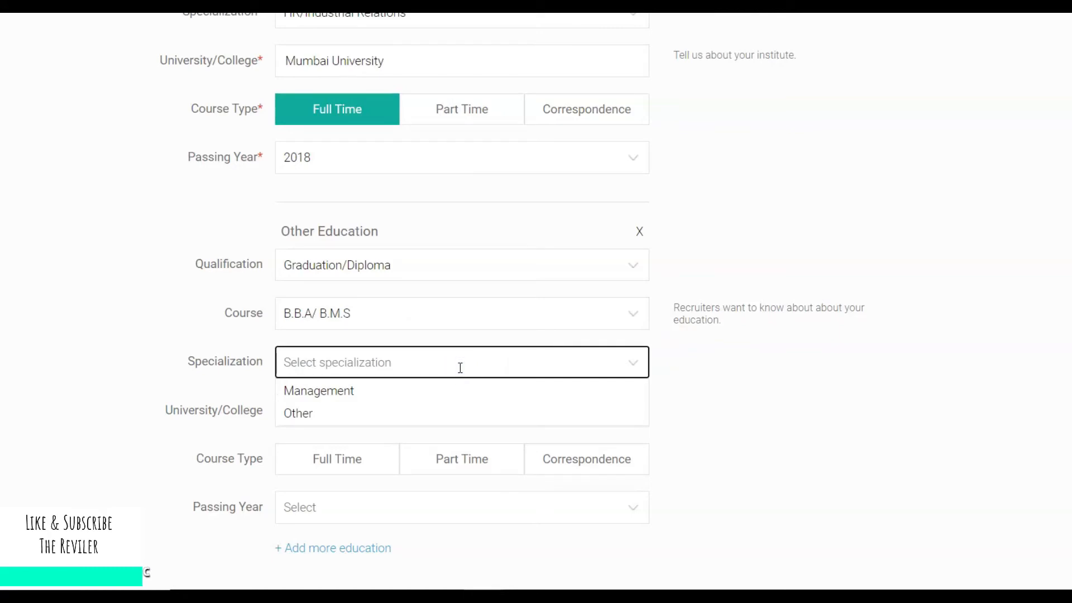
left_click(355, 414)
left_click(367, 411)
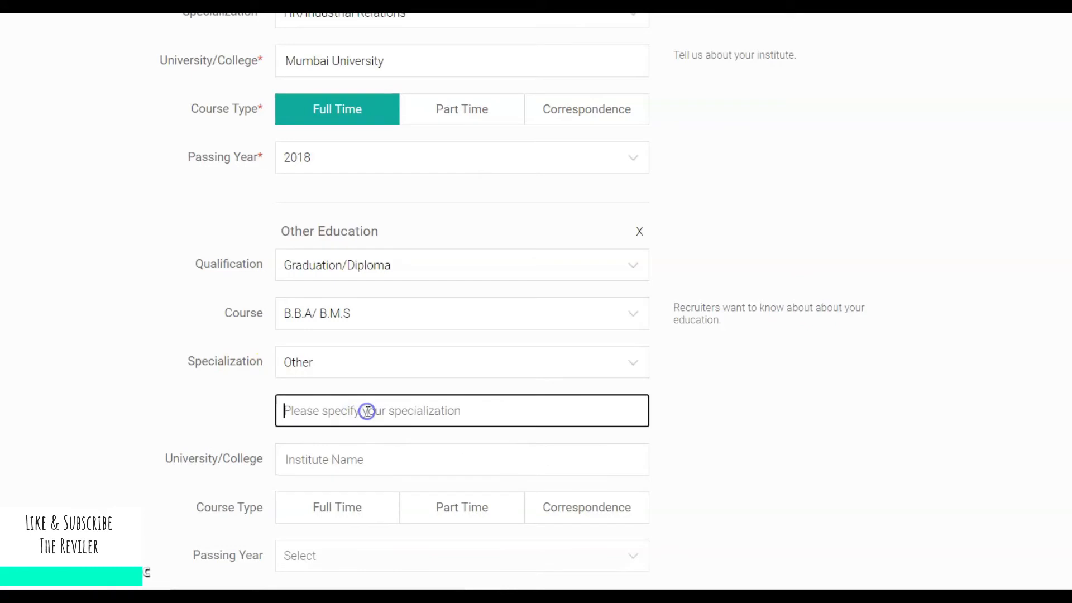
type("Human ")
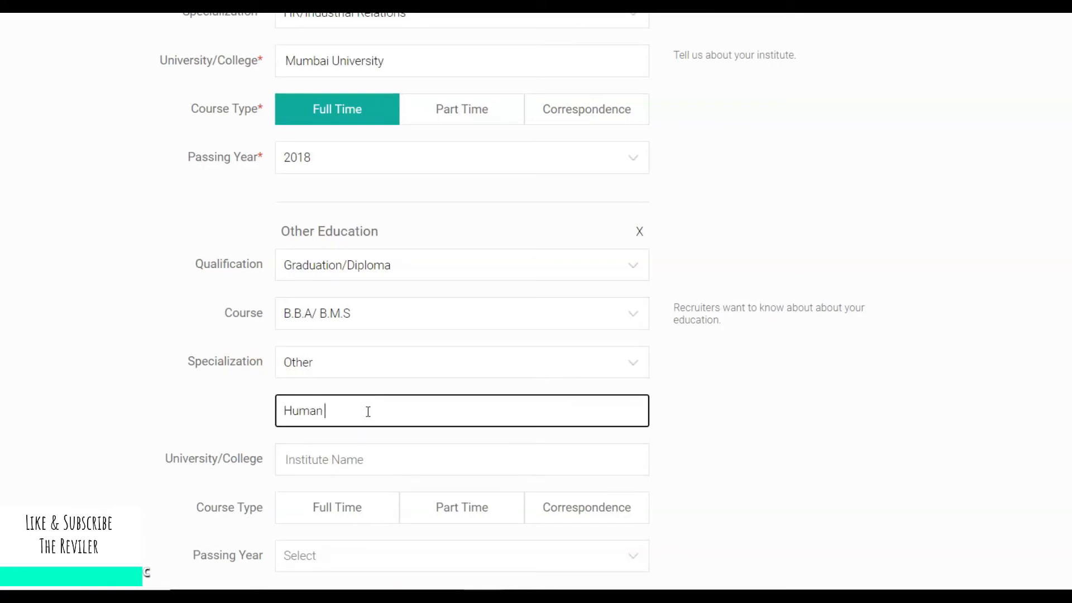
type("Resources")
scroll(966, 309, "down", 3)
Complete the B.B.A/ B.M.S entry with Mumbai University, Full Time, 2015, and save the education details.
left_click(511, 297)
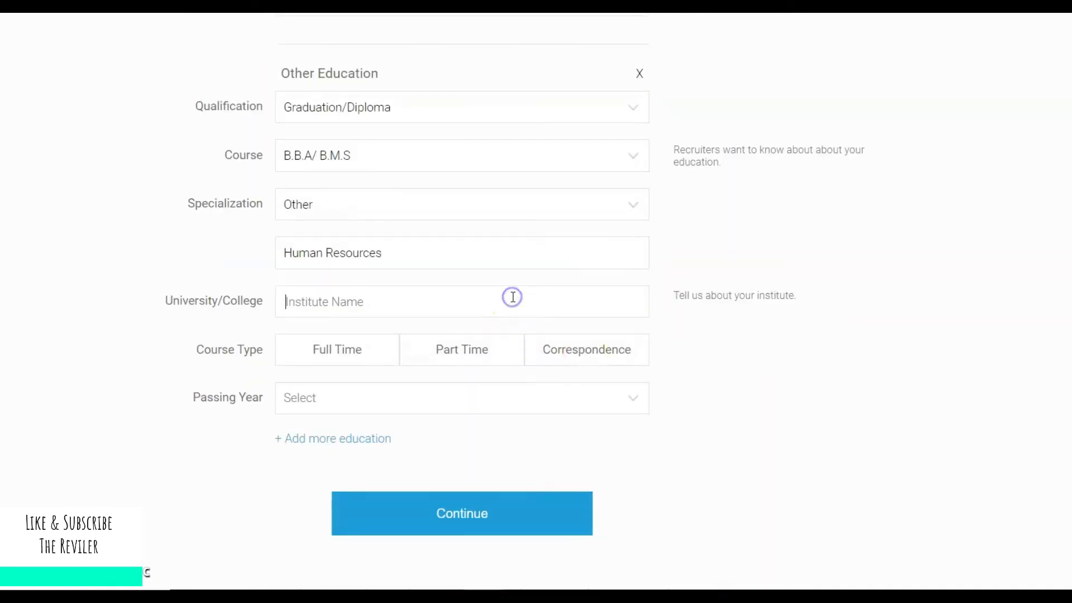
type("Mumbai")
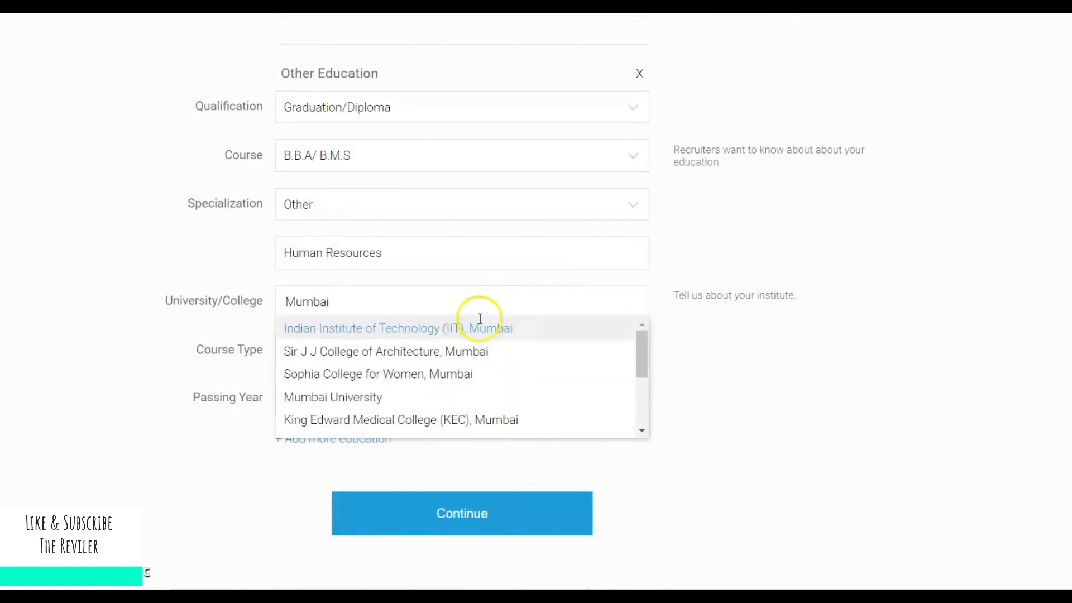
left_click(429, 391)
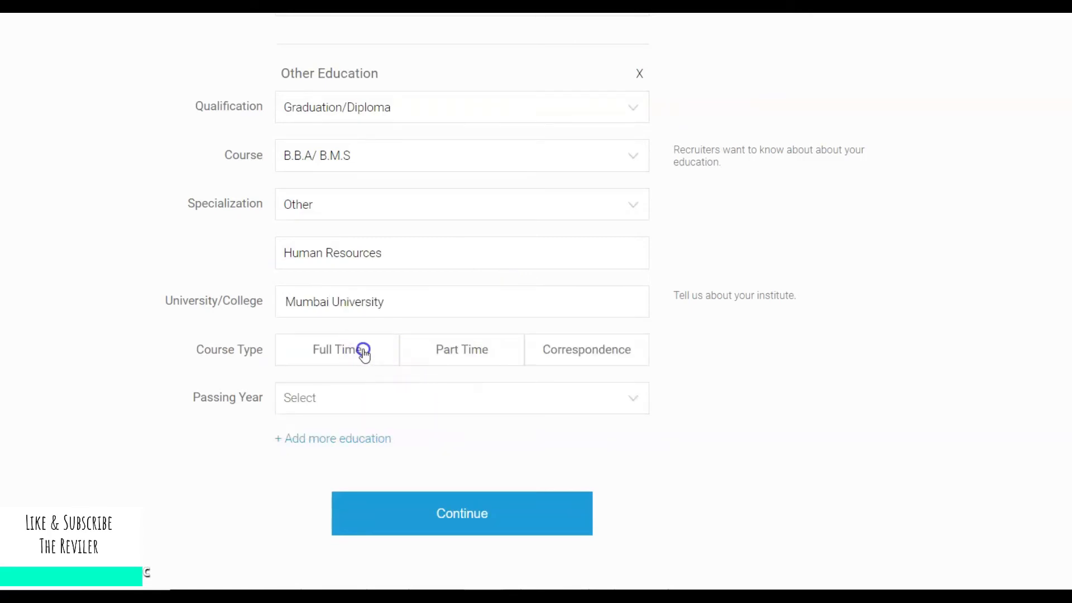
left_click(362, 350)
left_click(408, 407)
left_click_drag(642, 437, 641, 450)
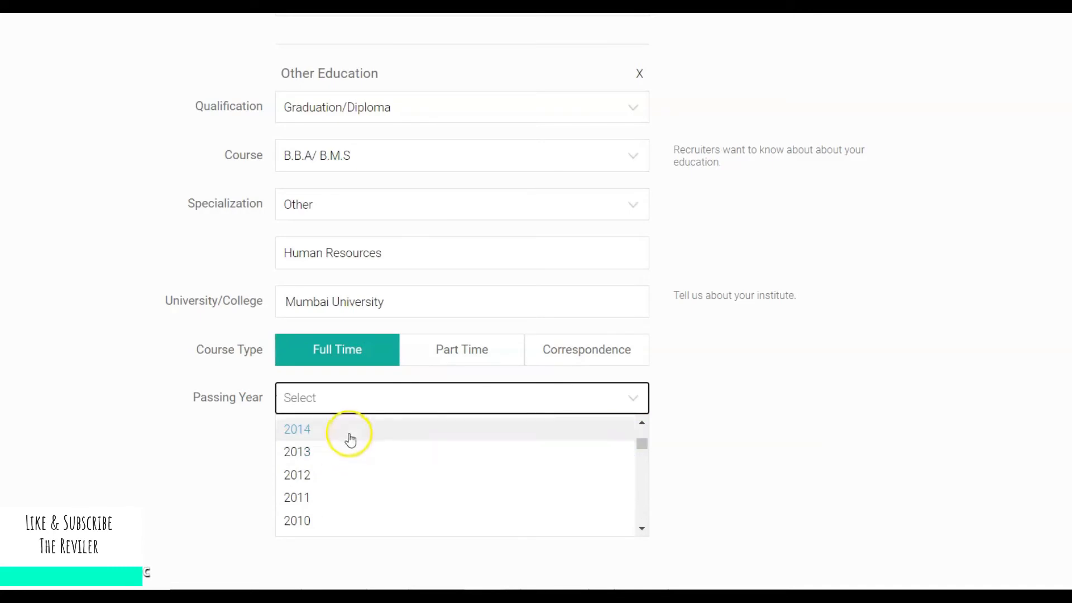
left_click(642, 422)
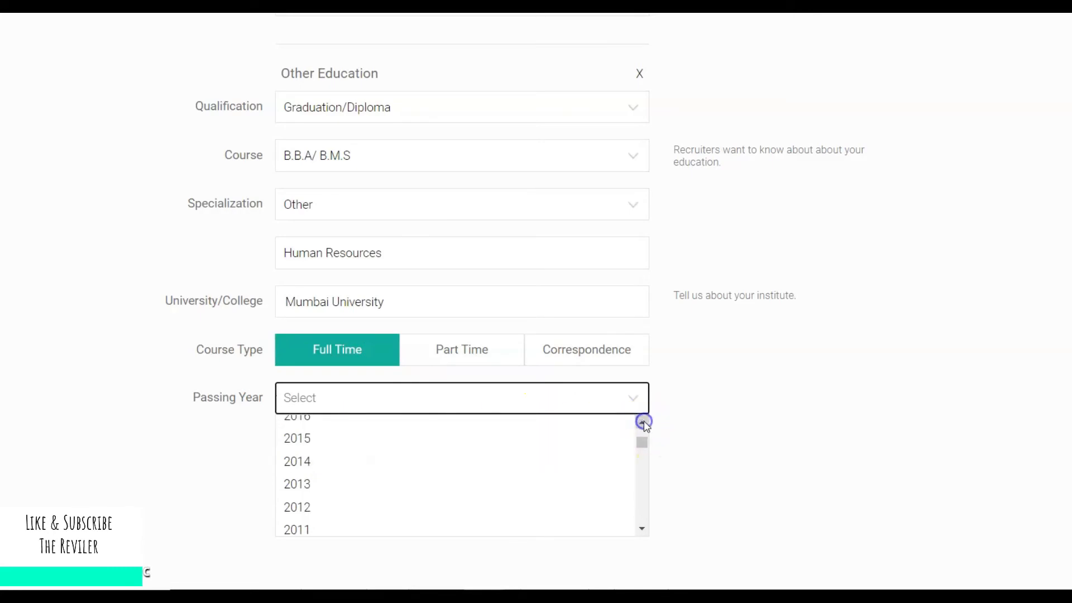
left_click(375, 437)
left_click(468, 509)
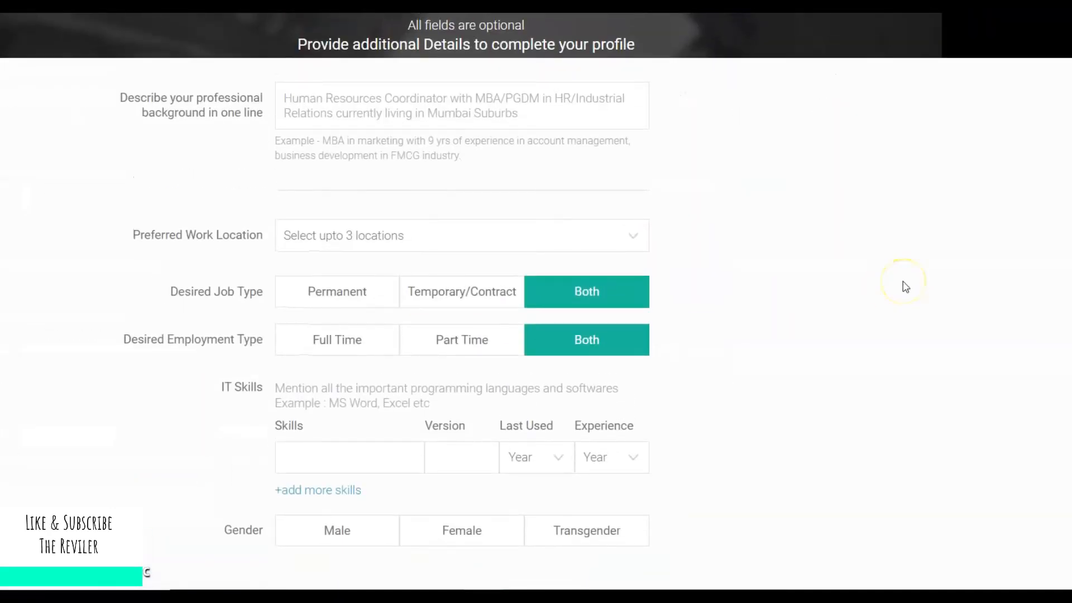
Rewrite the autofilled headline to a Human Resources Professional experienced in generalist activities.
scroll(462, 313, "up", 2)
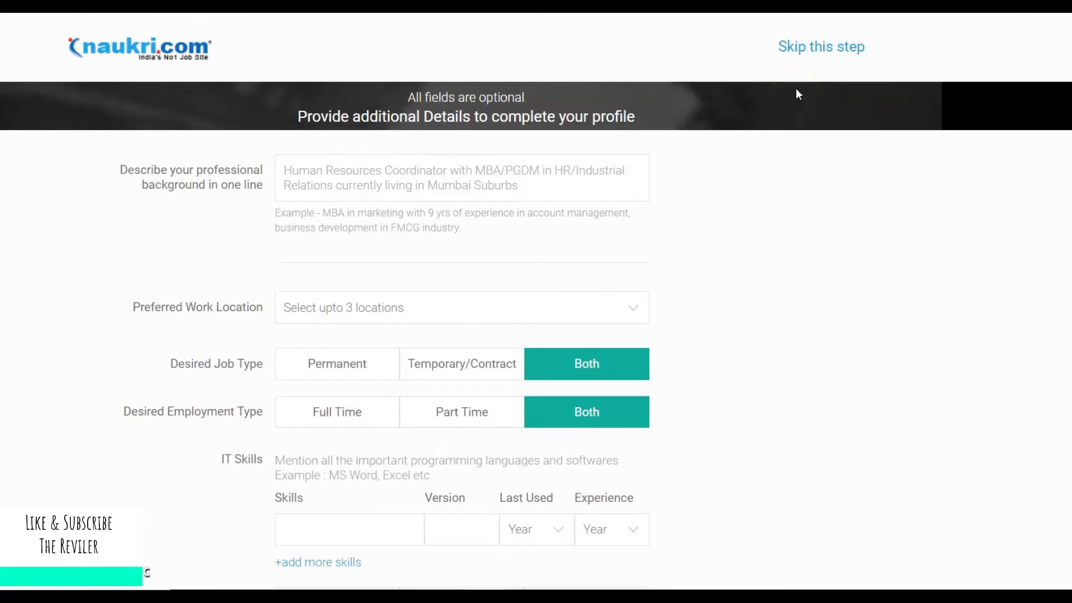
left_click(584, 180)
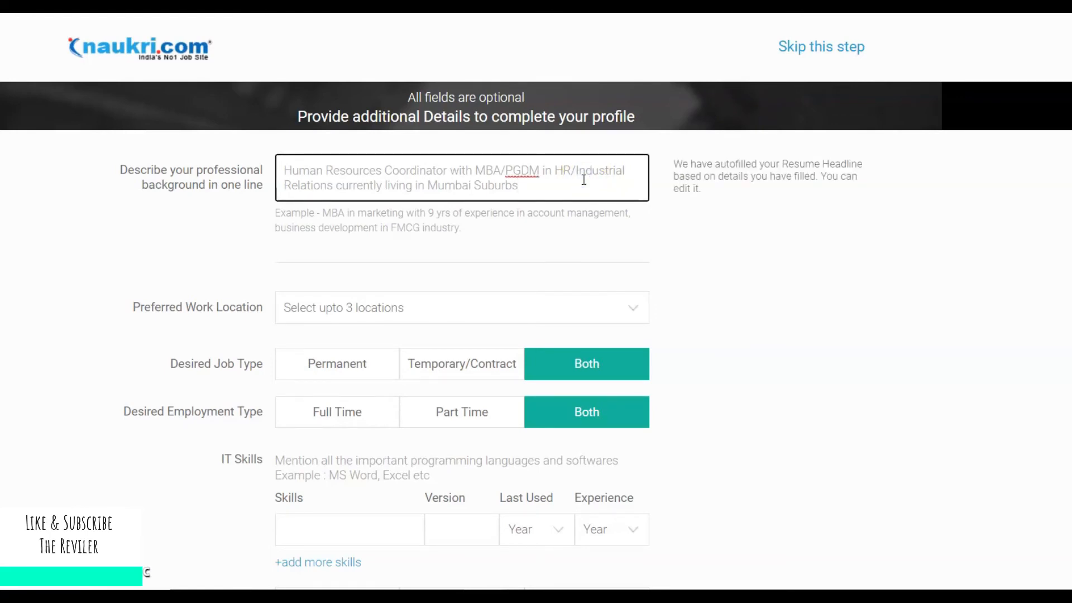
left_click(567, 181)
key("BackSpace")
key("BackSpace")
key("BackSpace")
key("BackSpace")
key("BackSpace")
key("BackSpace")
key("BackSpace")
key("BackSpace")
key("BackSpace")
key("BackSpace")
key("BackSpace")
key("BackSpace")
key("BackSpace")
key("BackSpace")
key("BackSpace")
key("BackSpace")
key("BackSpace")
key("BackSpace")
key("BackSpace")
key("BackSpace")
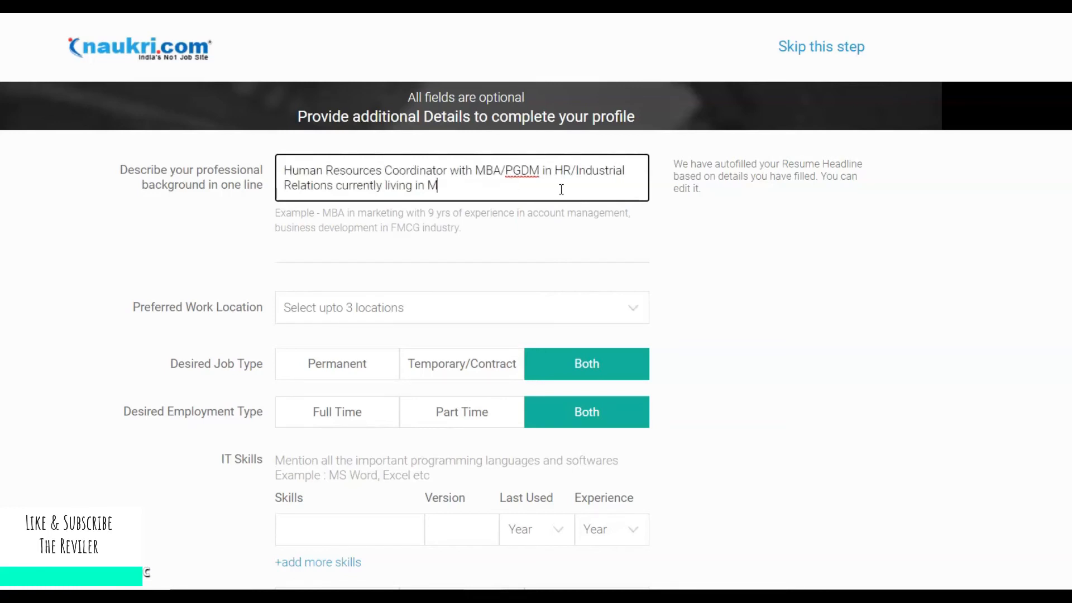
key("BackSpace")
key("BackSpace")
key("BackSpace")
key("BackSpace")
key("BackSpace")
key("BackSpace")
key("BackSpace")
key("BackSpace")
key("BackSpace")
key("BackSpace")
key("BackSpace")
key("BackSpace")
key("BackSpace")
key("BackSpace")
key("BackSpace")
key("BackSpace")
key("BackSpace")
key("BackSpace")
key("BackSpace")
key("BackSpace")
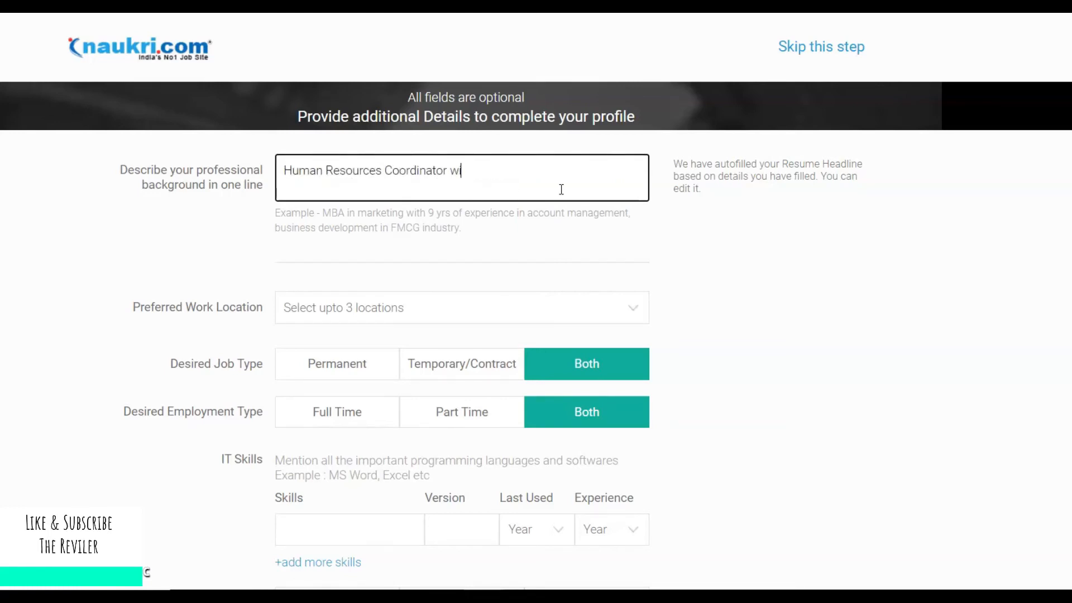
key("BackSpace")
key("BackSpace")
key("BackSpace")
key("BackSpace")
key("BackSpace")
key("BackSpace")
type("Coordina")
key("BackSpace")
key("BackSpace")
key("BackSpace")
key("BackSpace")
type("Professi")
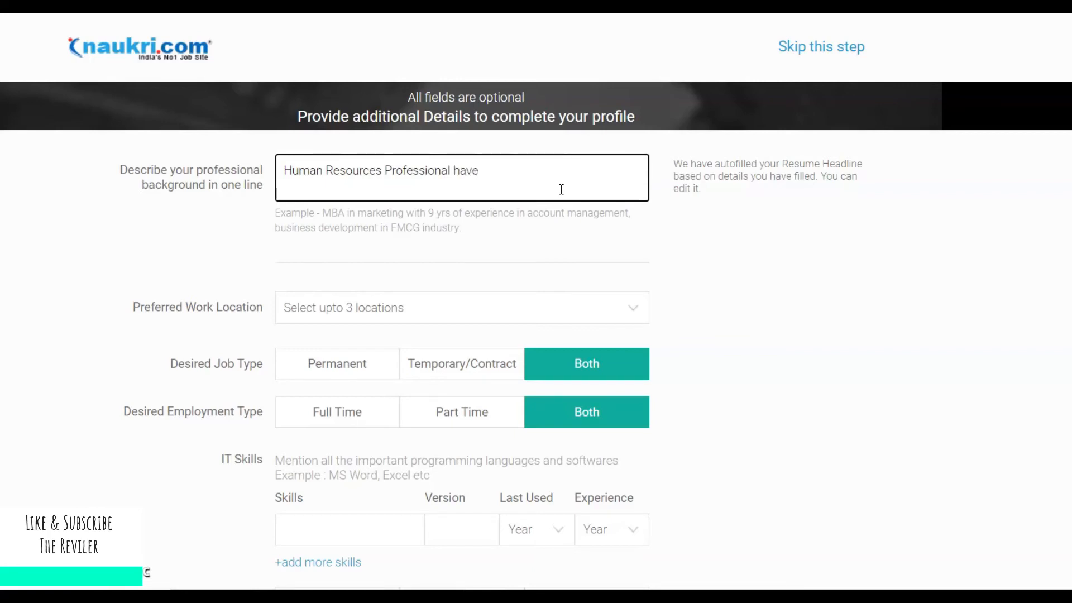
key("BackSpace")
key("BackSpace")
key("BackSpace")
type("xperiencesd")
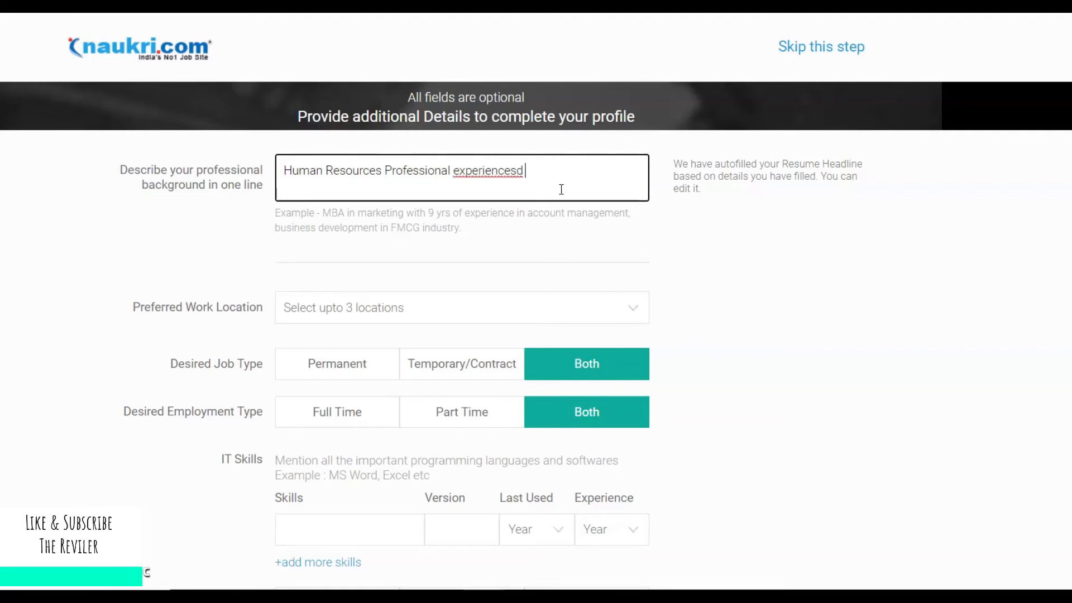
key("BackSpace")
key("BackSpace")
type("in generalist activiti")
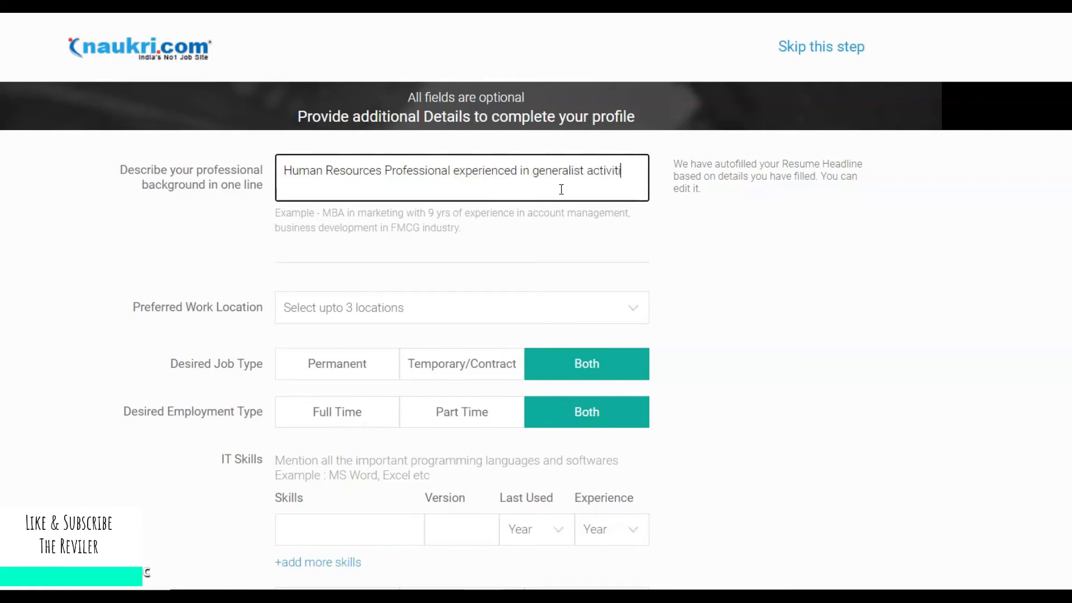
type("es")
type("r")
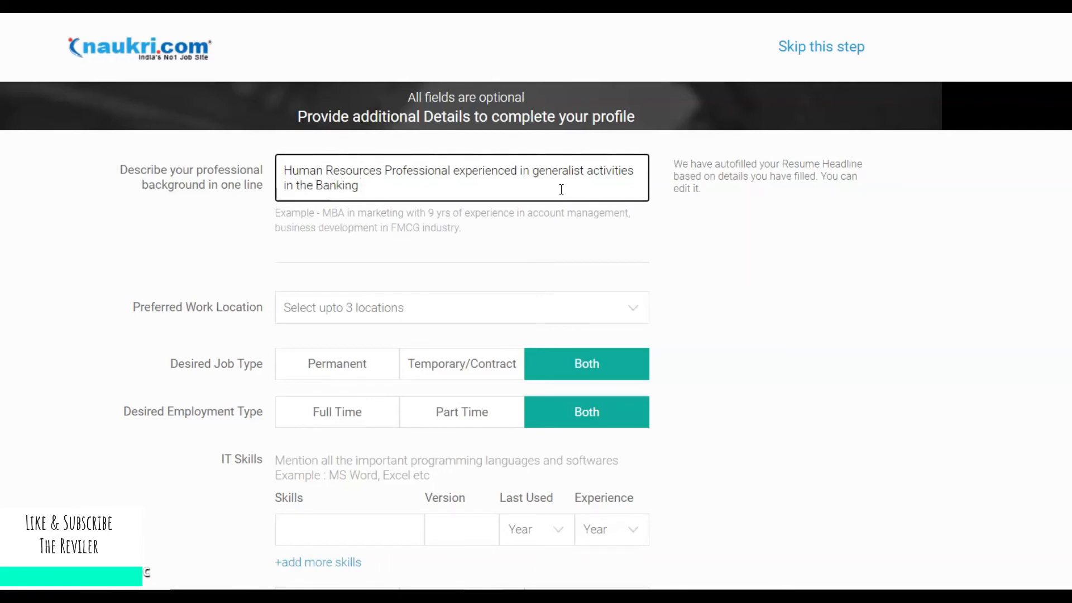
type("ry.")
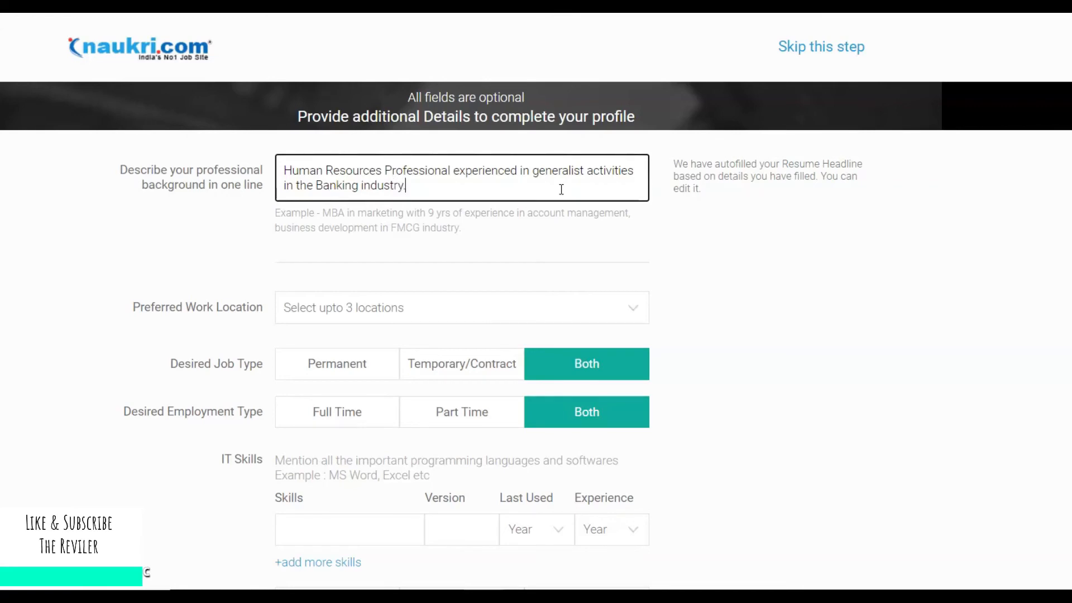
left_click(814, 202)
Insert 'with 2 years of', change 'experienced' to 'experience' and drop the trailing period.
scroll(975, 207, "down", 1)
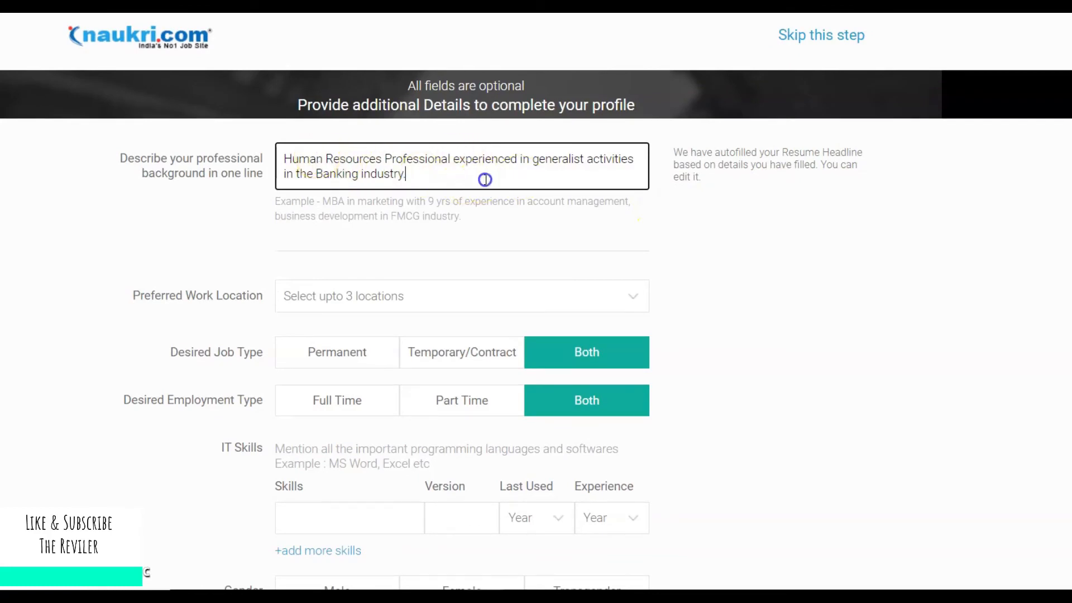
left_click(455, 162)
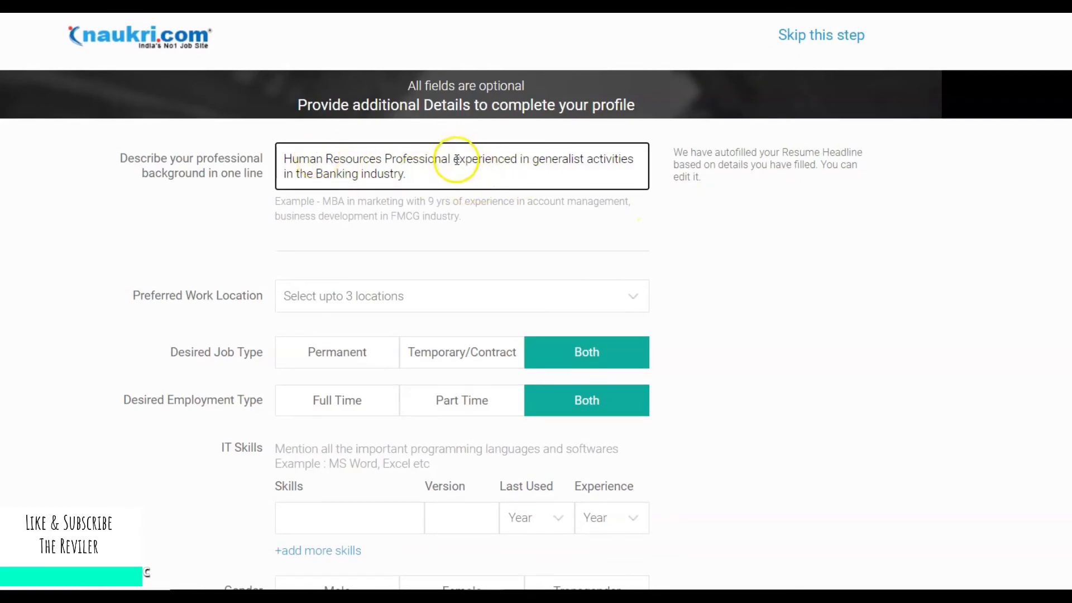
left_click(456, 161)
type("with")
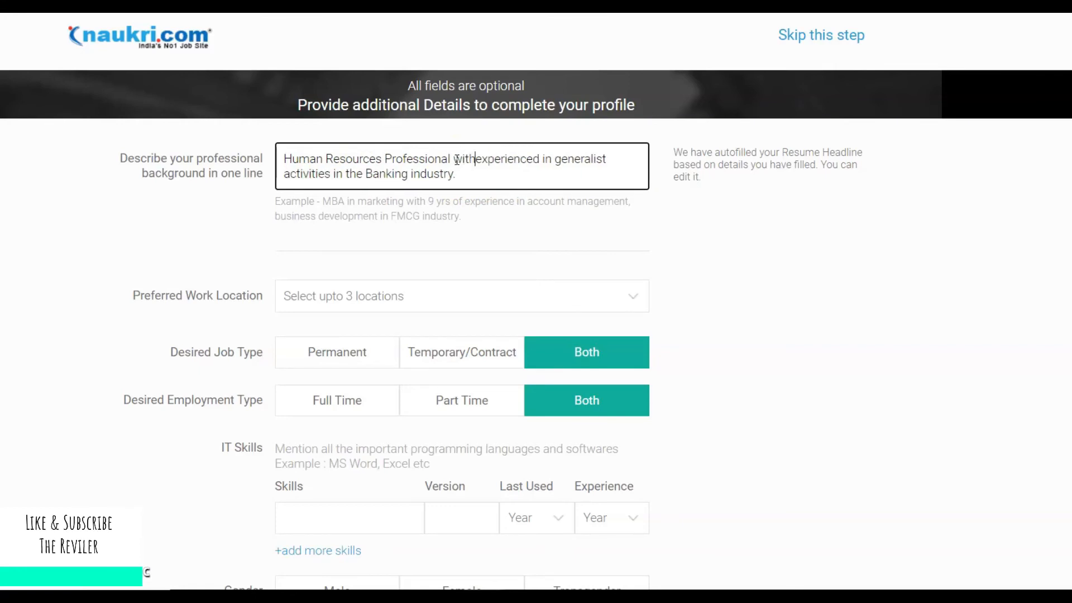
type(" 2 years")
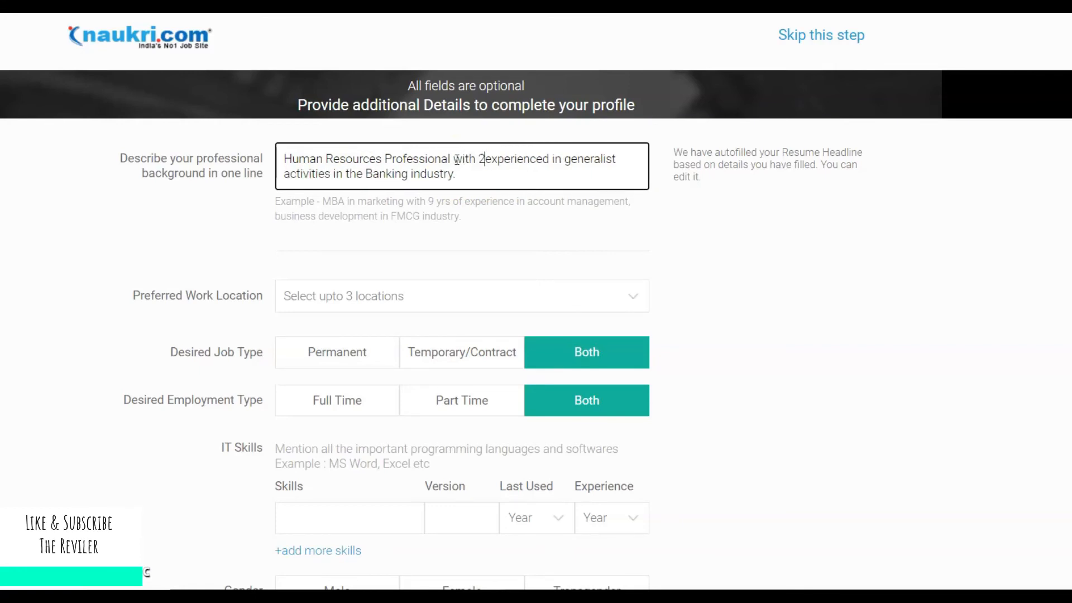
type(" of")
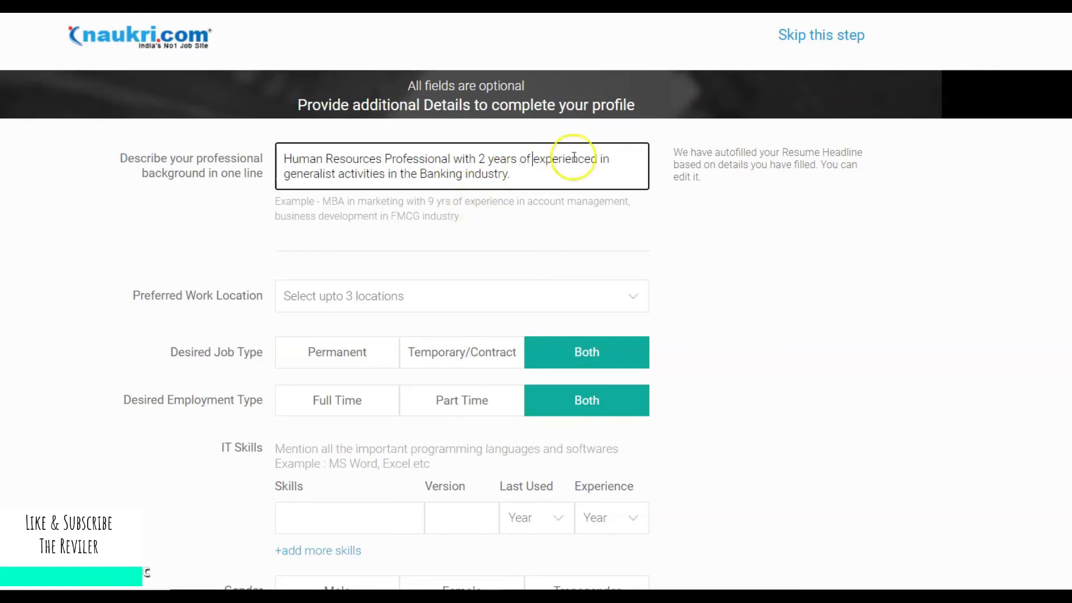
left_click(597, 160)
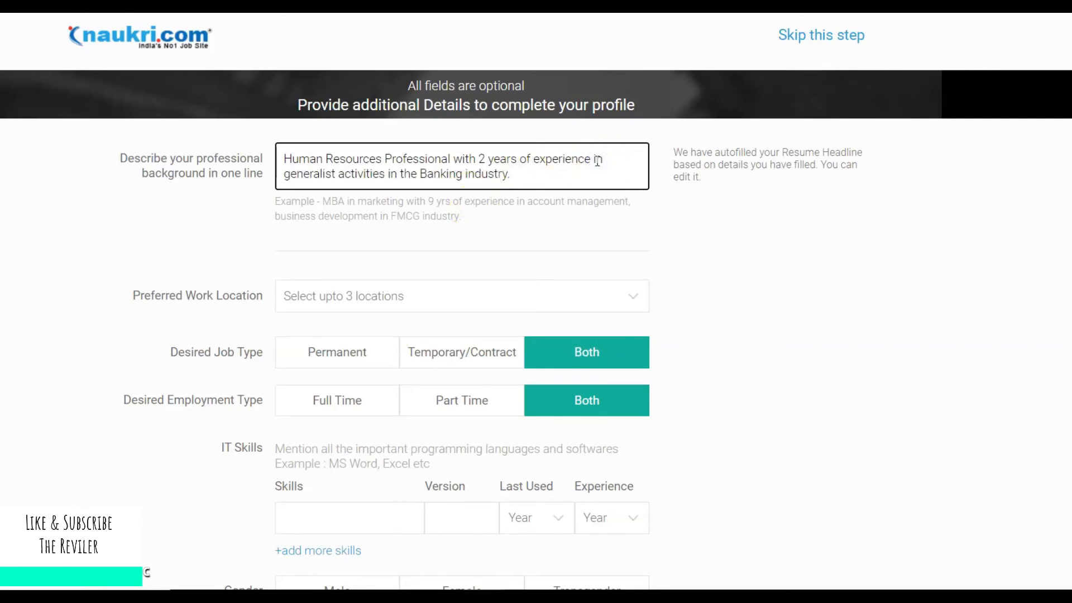
key("BackSpace")
left_click_drag(596, 161, 798, 262)
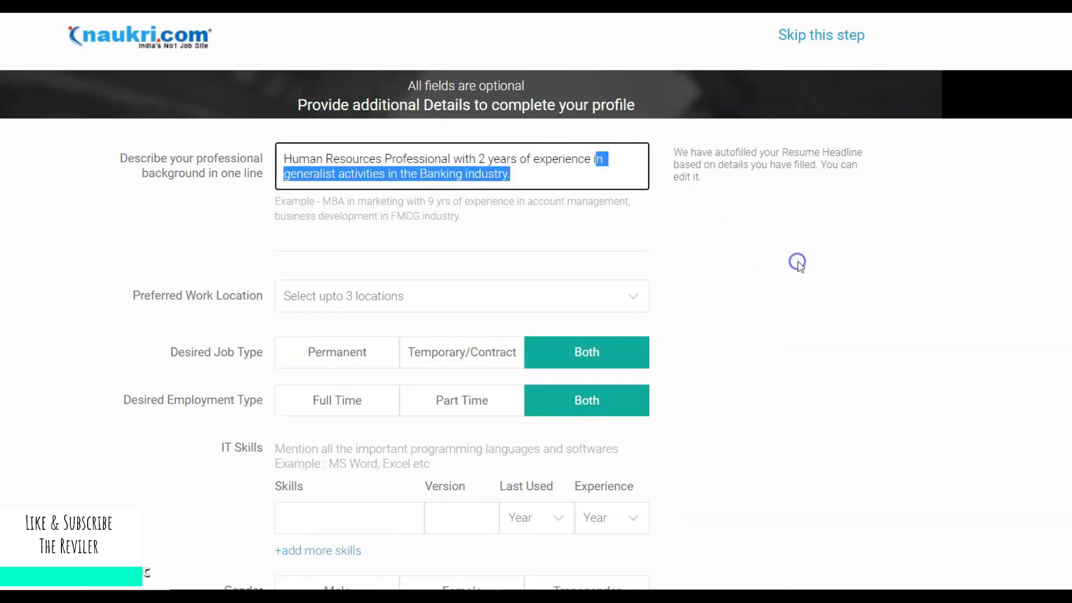
left_click(558, 174)
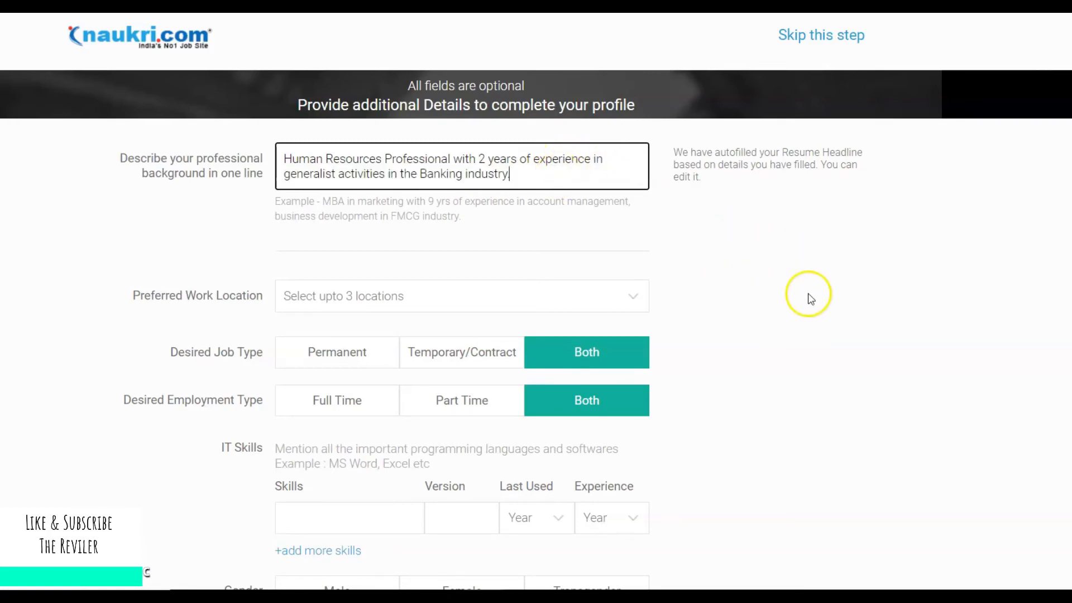
key("BackSpace")
scroll(809, 297, "down", 1)
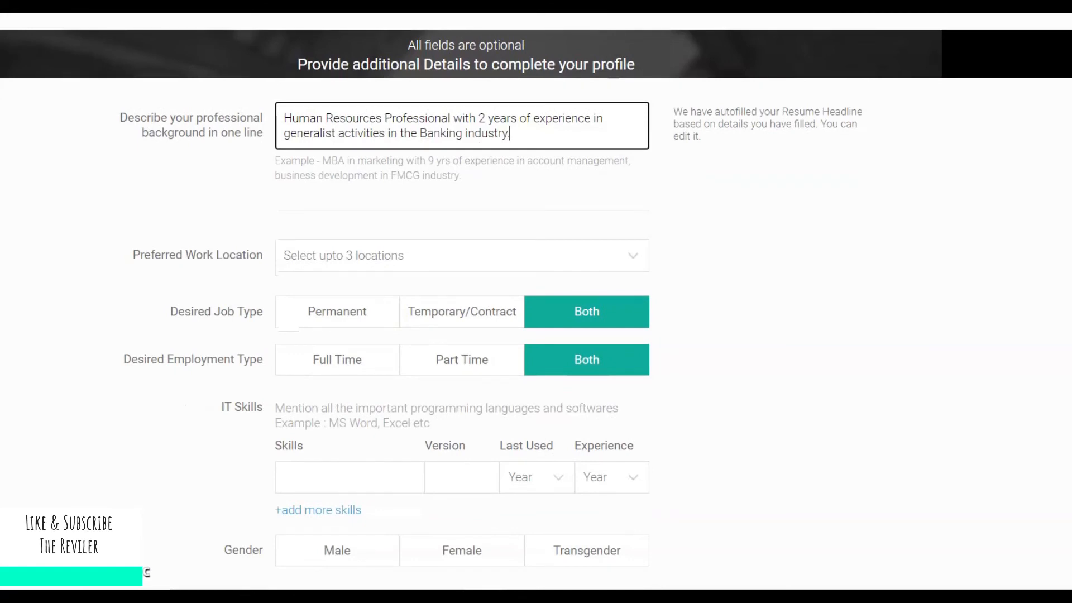
Search 'Hy' and 'Banga' to add Hyderabad and Bengaluru/Bangalore as preferred locations.
scroll(809, 297, "down", 1)
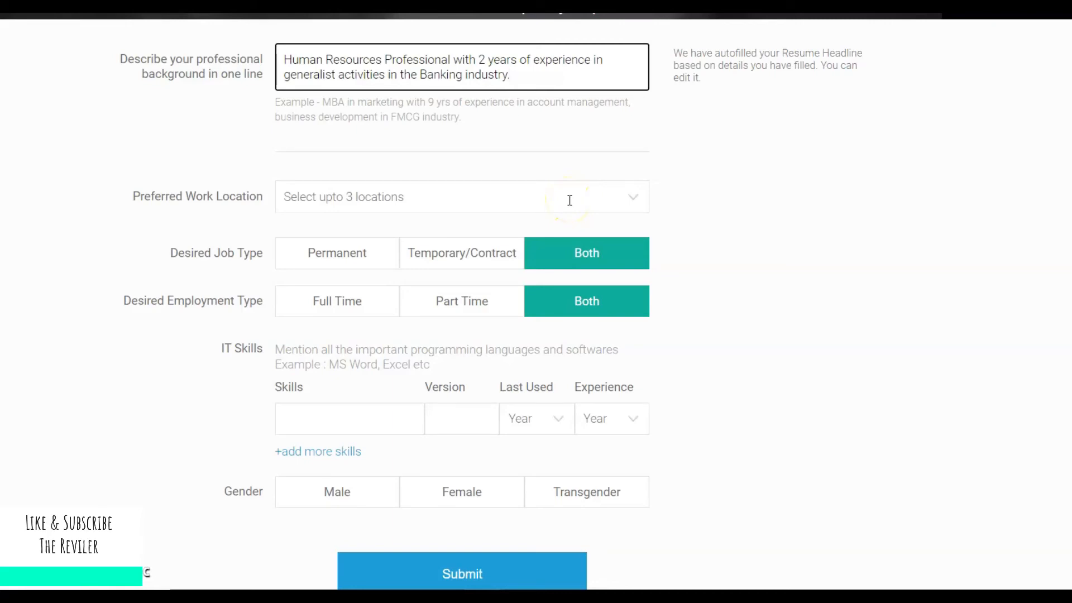
left_click(634, 200)
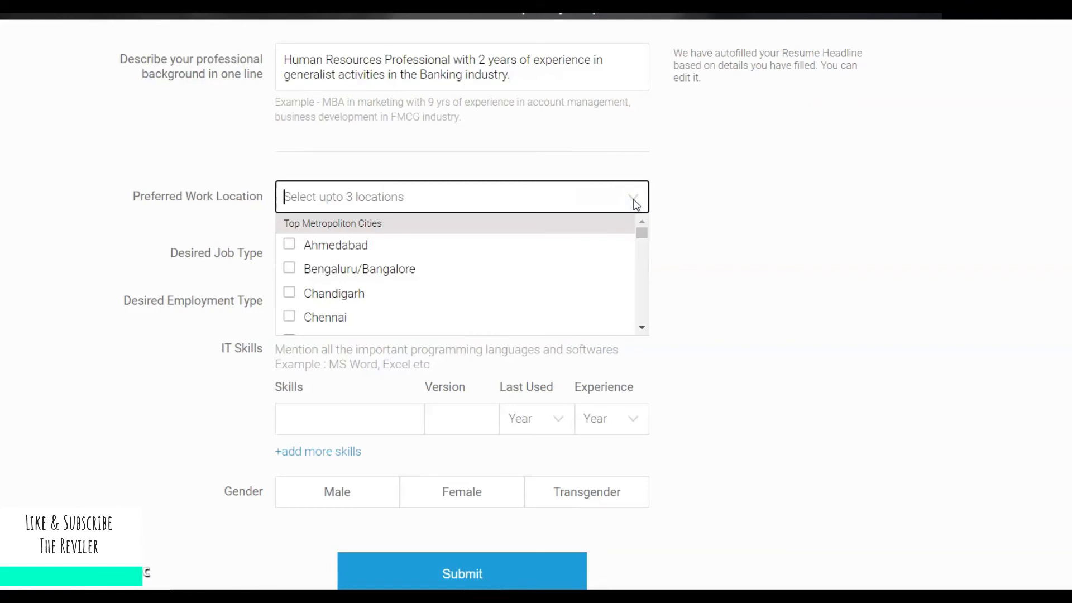
type("Hy")
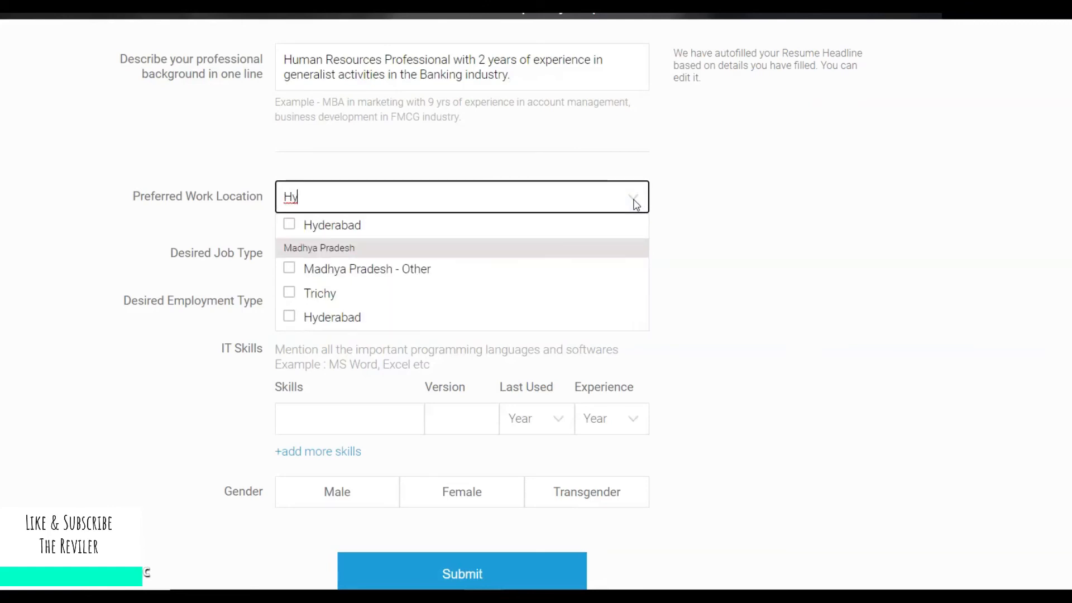
left_click(288, 221)
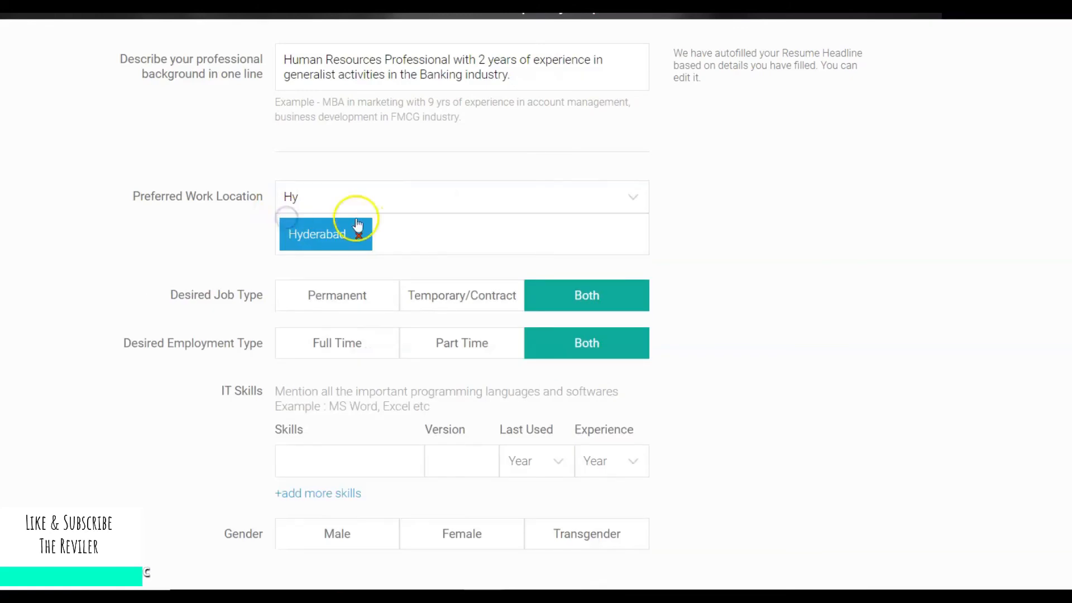
left_click(409, 201)
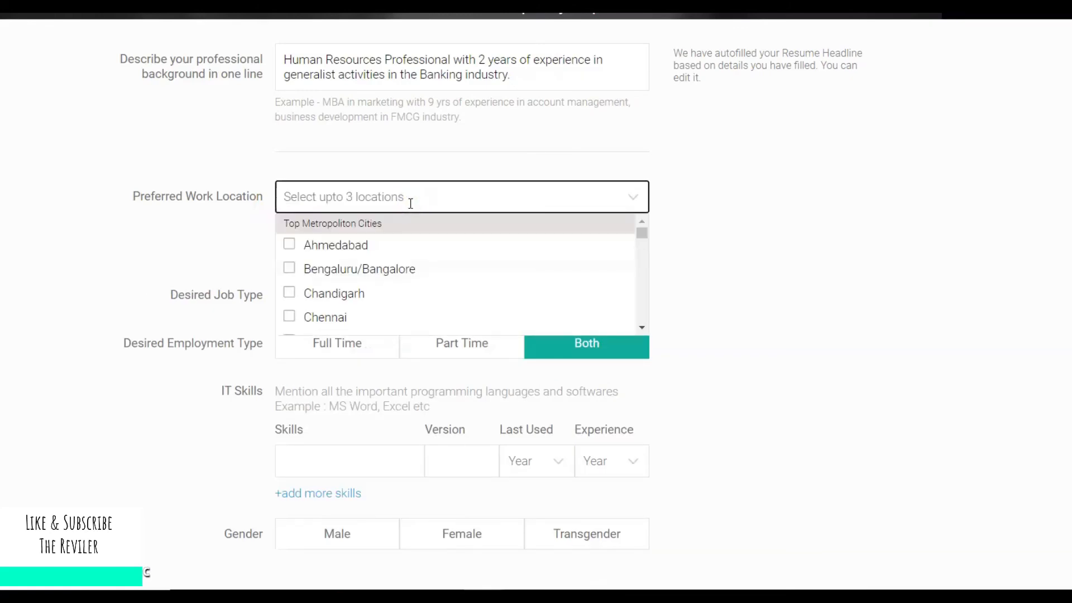
type("Ban")
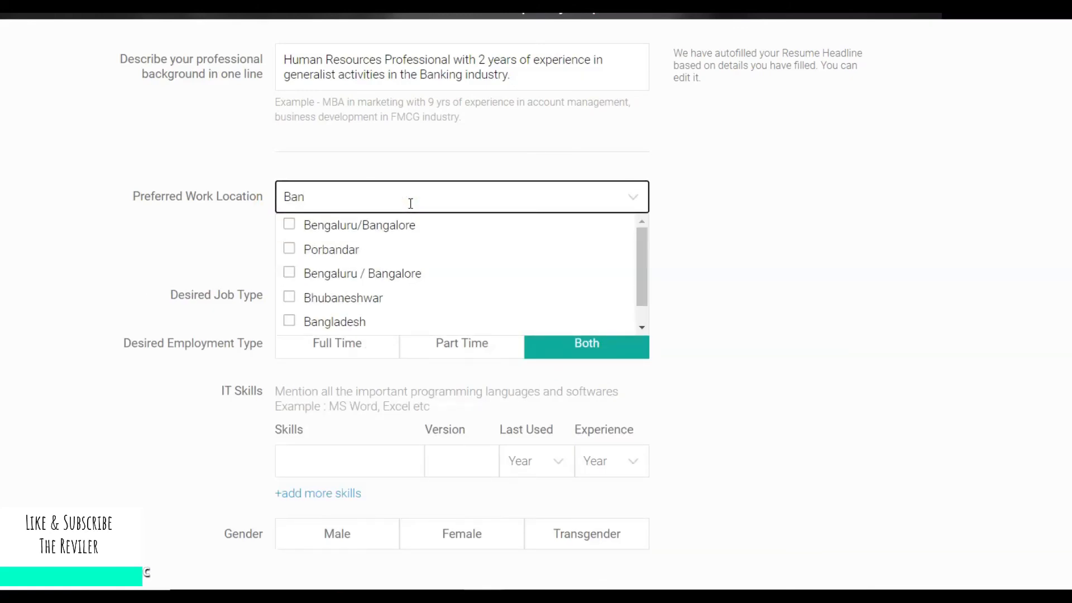
key("BackSpace")
type("ngal")
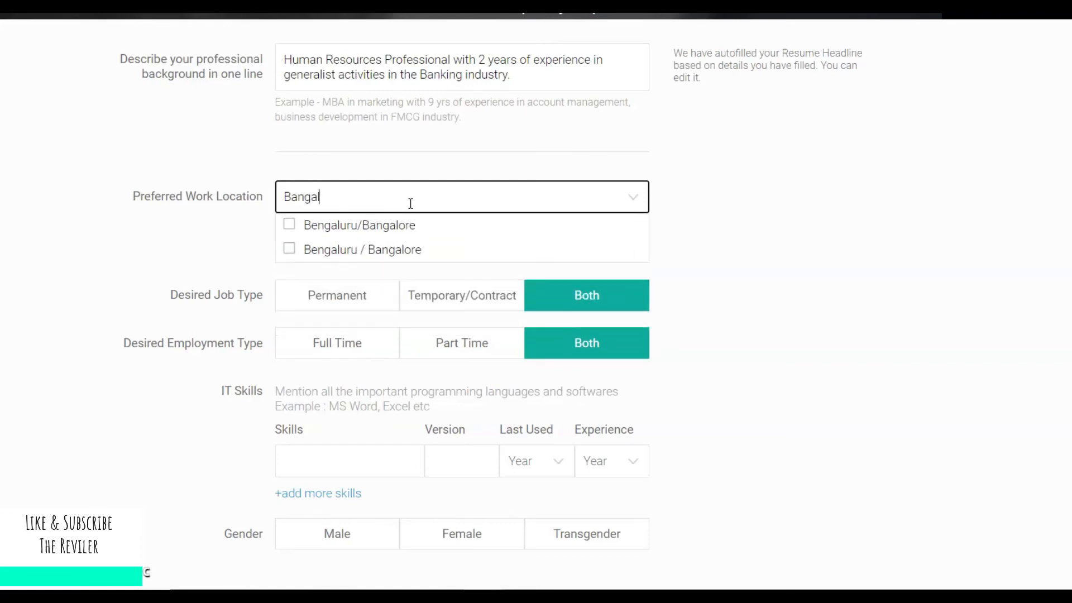
left_click(383, 247)
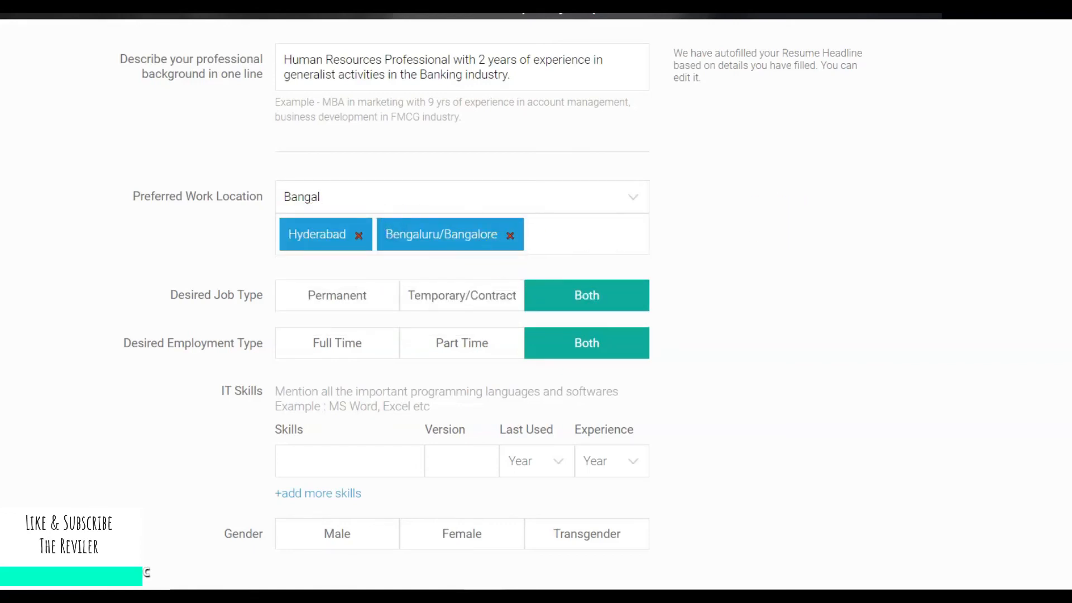
scroll(805, 228, "down", 2)
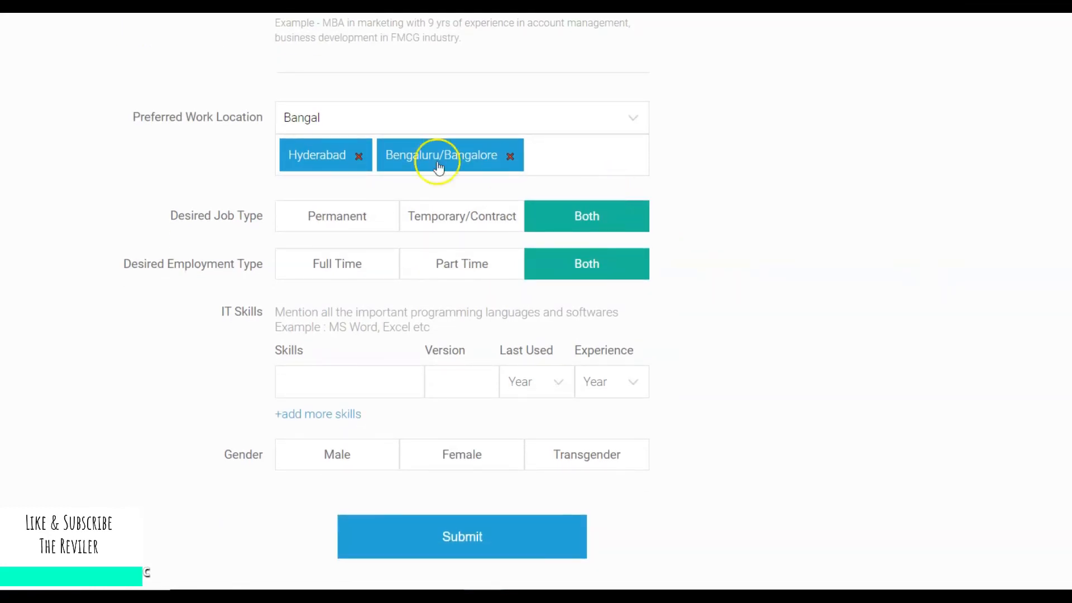
Choose Permanent as the desired job type.
left_click(361, 216)
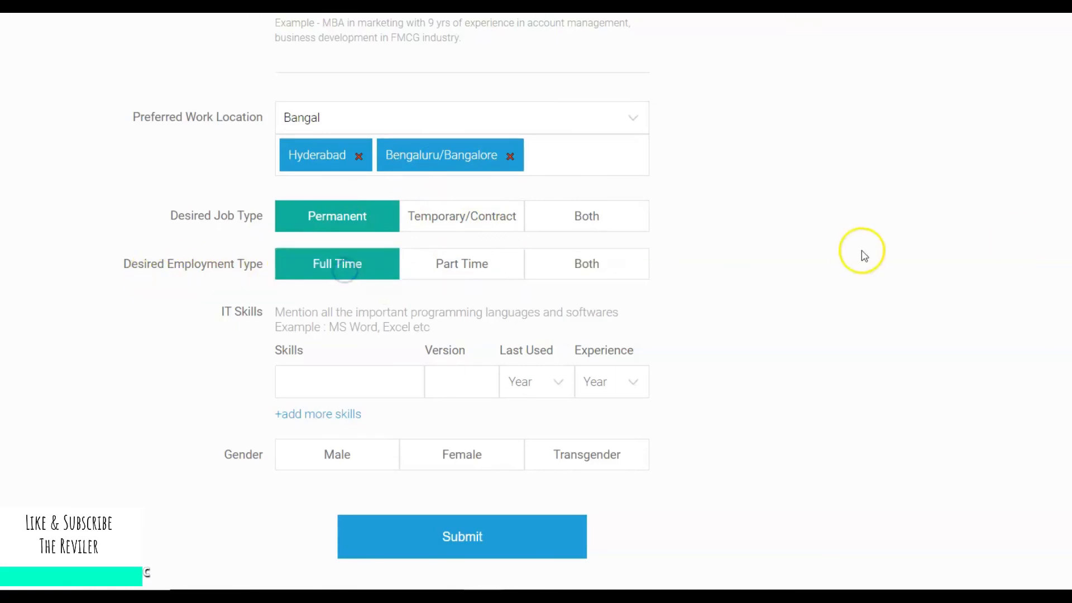
scroll(861, 251, "down", 2)
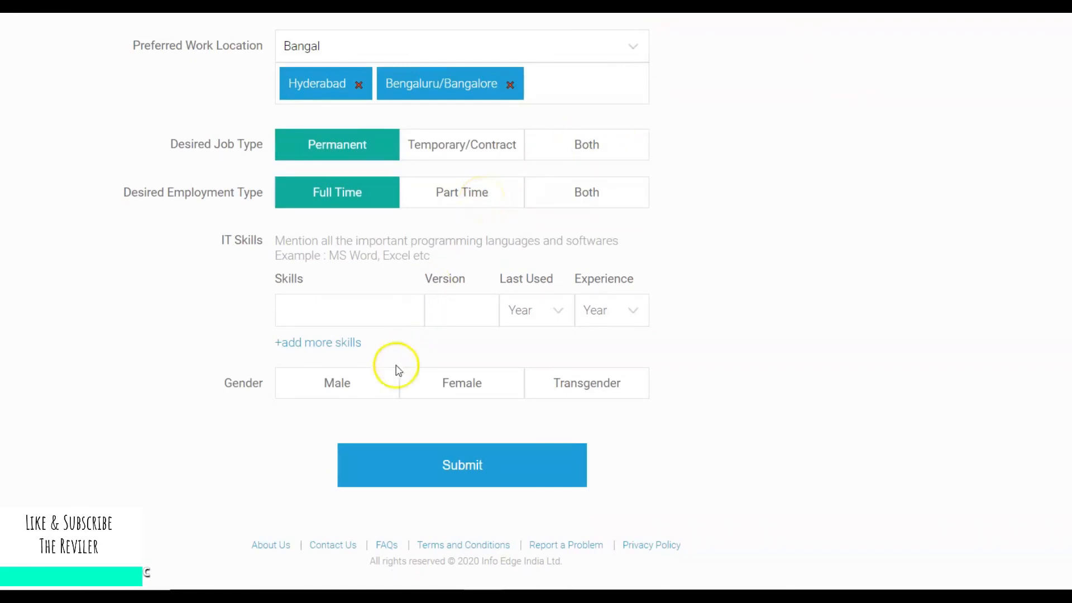
Enter the IT skill Ms Excel with version 2016.
left_click(385, 306)
type("Ms")
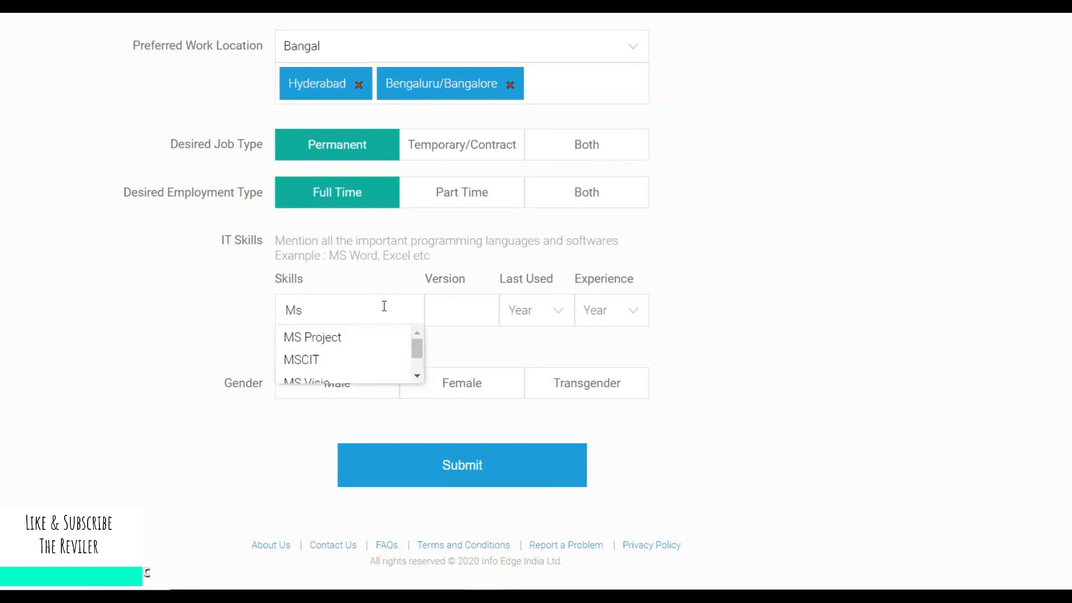
type(" Excel")
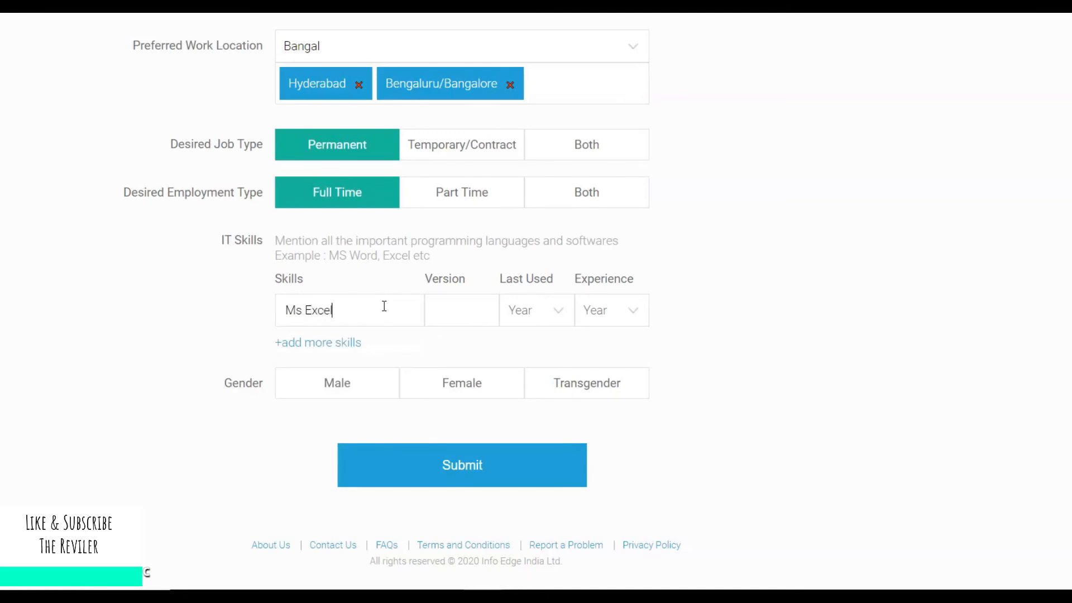
left_click(489, 311)
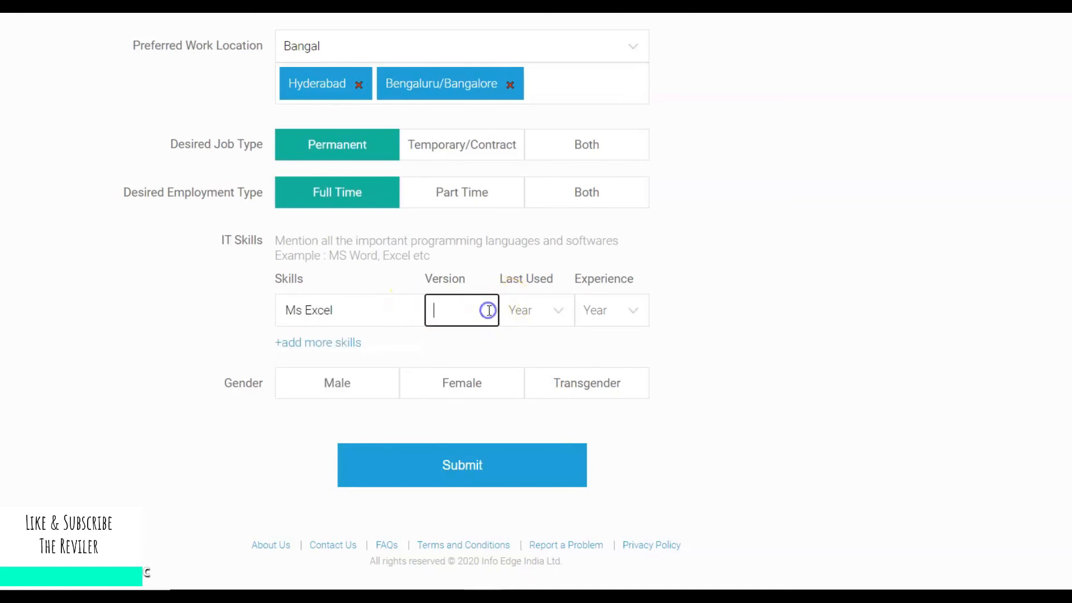
type("2016")
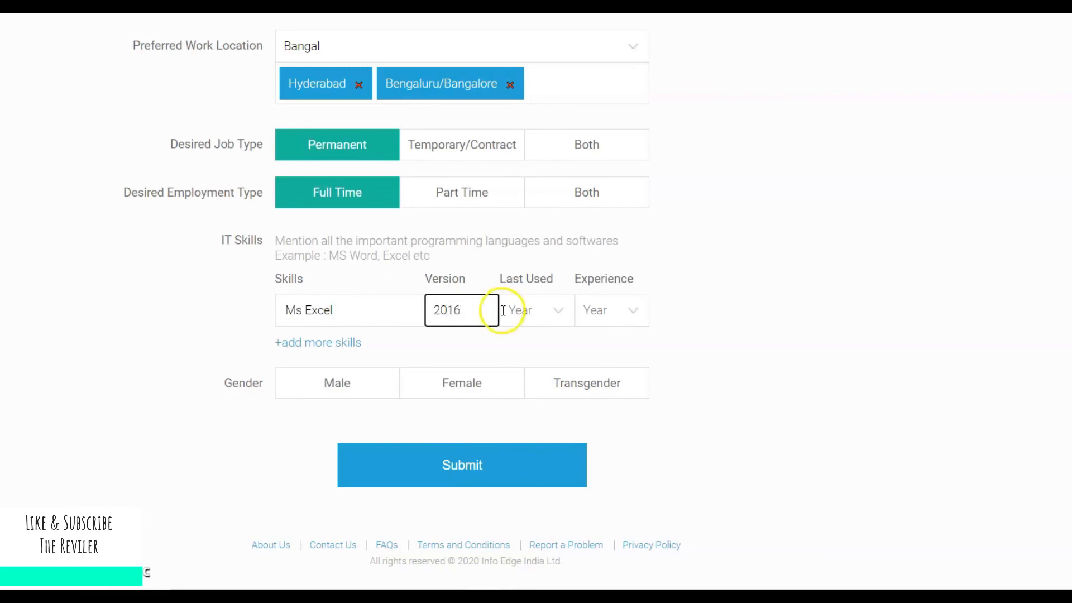
Set last used 2020 and 1 year experience, choose Male gender, and submit.
left_click(545, 304)
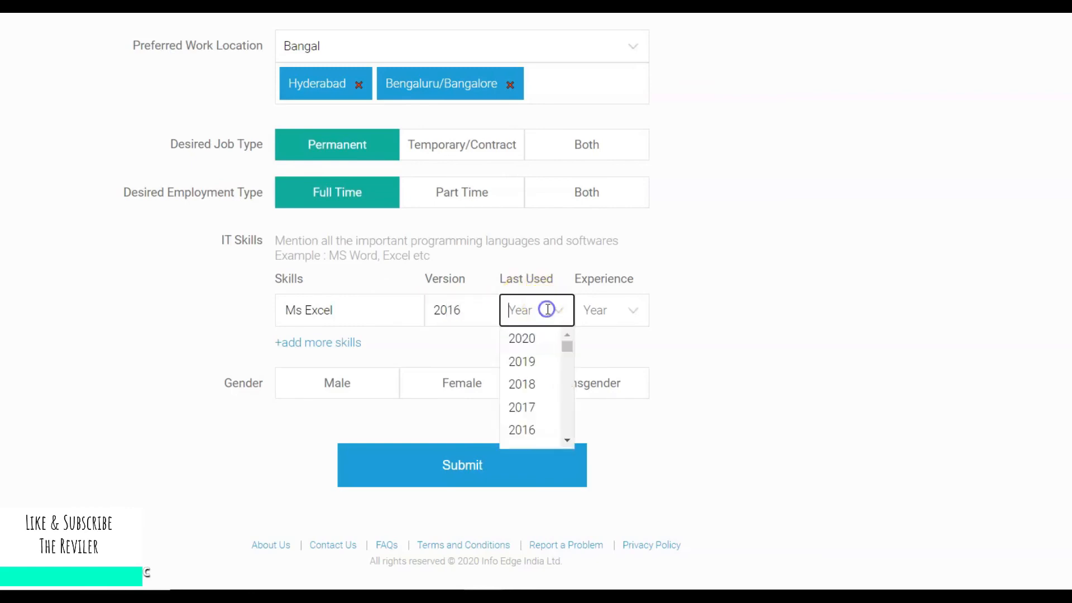
left_click(545, 359)
left_click(596, 309)
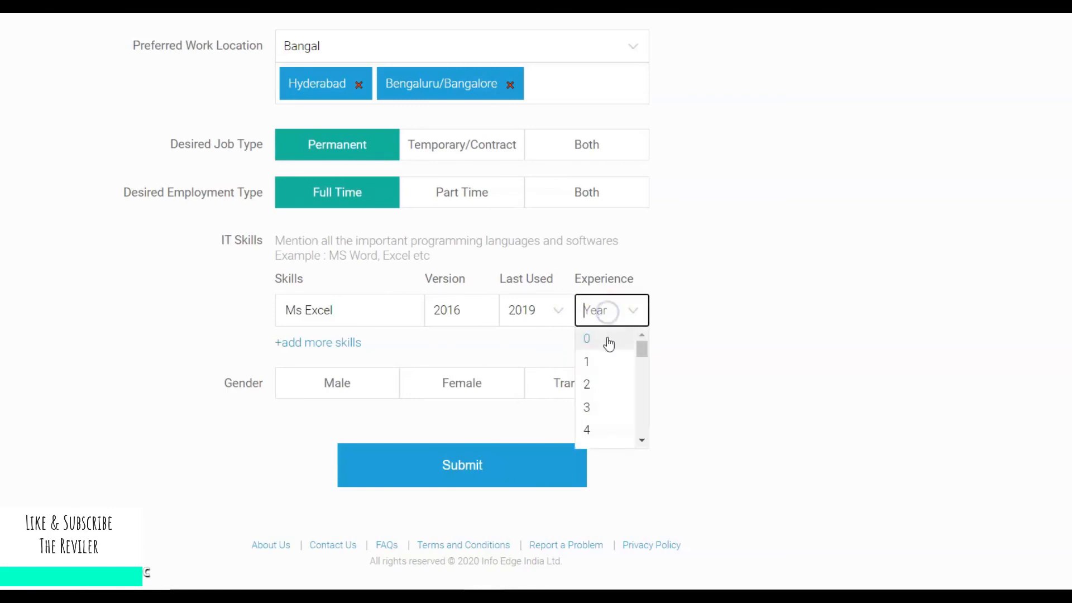
left_click(605, 361)
left_click(556, 317)
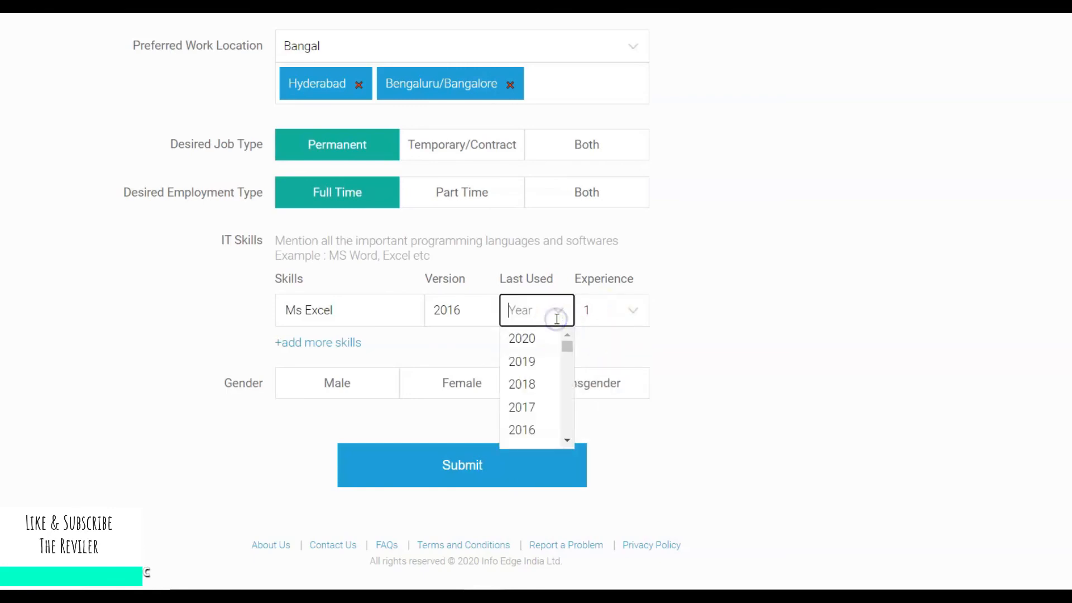
left_click(544, 338)
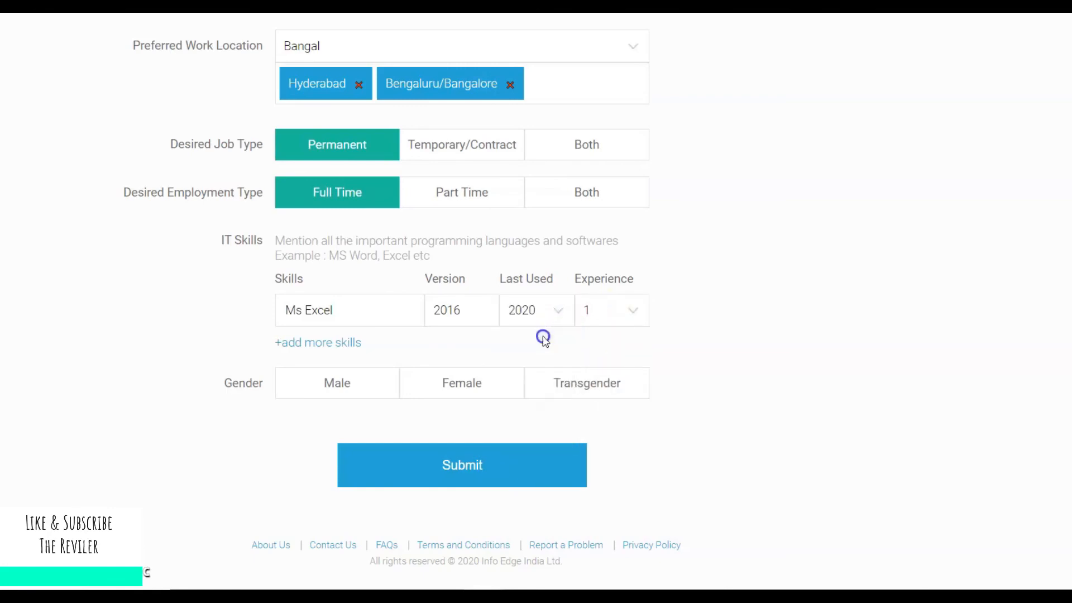
left_click(348, 380)
left_click(451, 464)
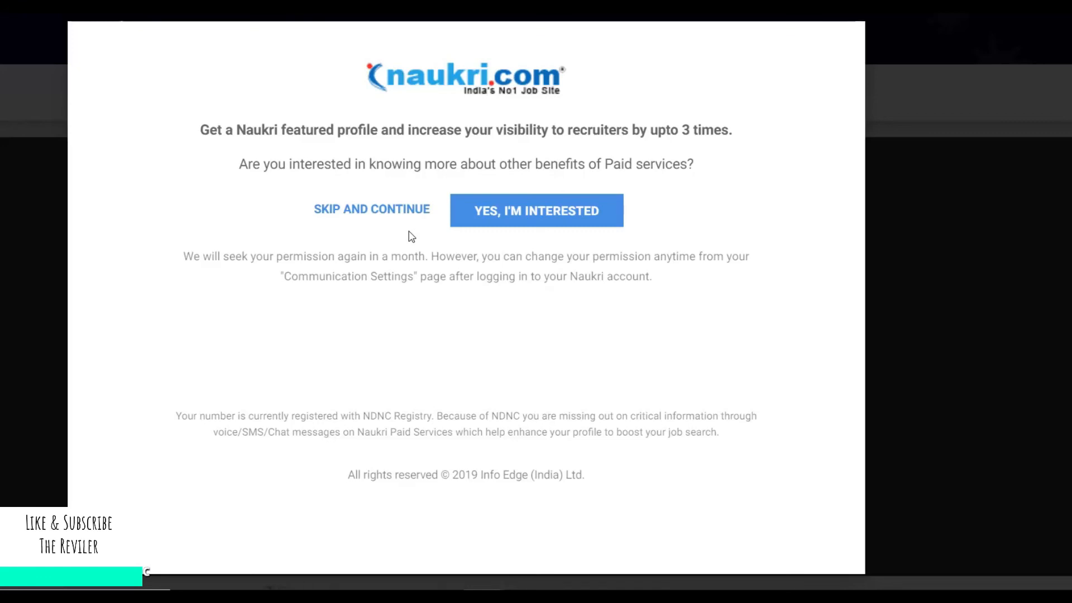
Skip the paid-services offer and continue to the jobseeker home page.
left_click(405, 217)
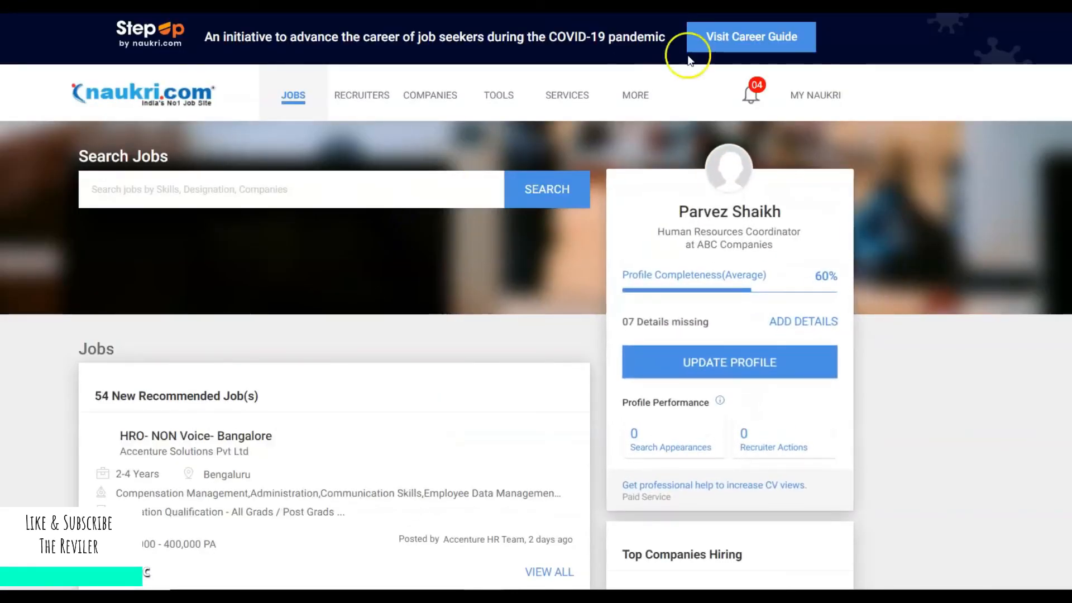
Open the MY NAUKRI profile and check that MS EXCEL is listed under IT Skills.
left_click(750, 96)
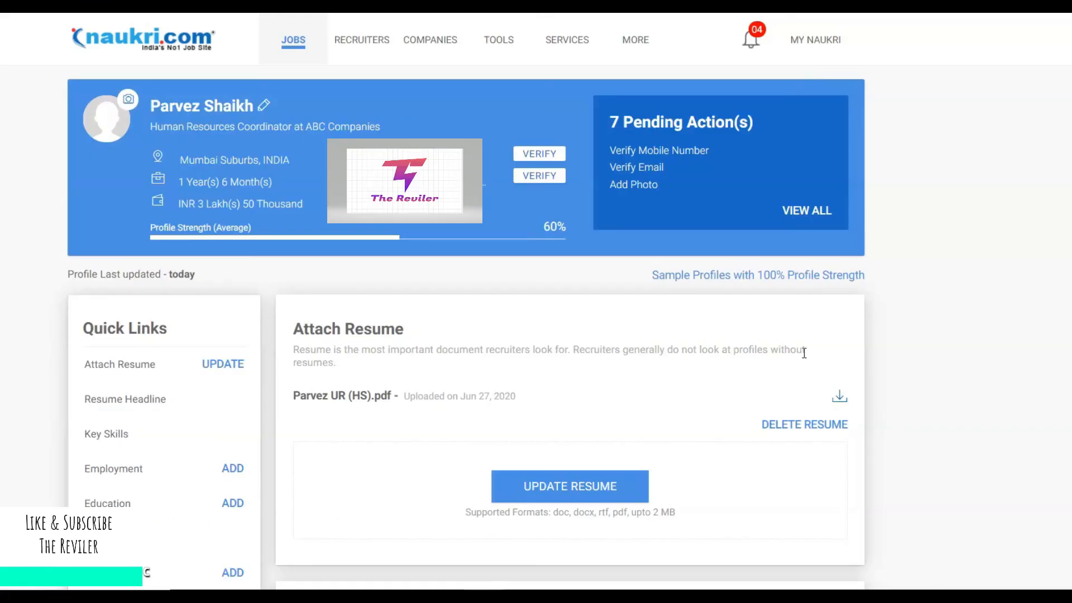
left_click(876, 301)
left_click(1003, 204)
scroll(1003, 204, "down", 4)
scroll(569, 302, "down", 10)
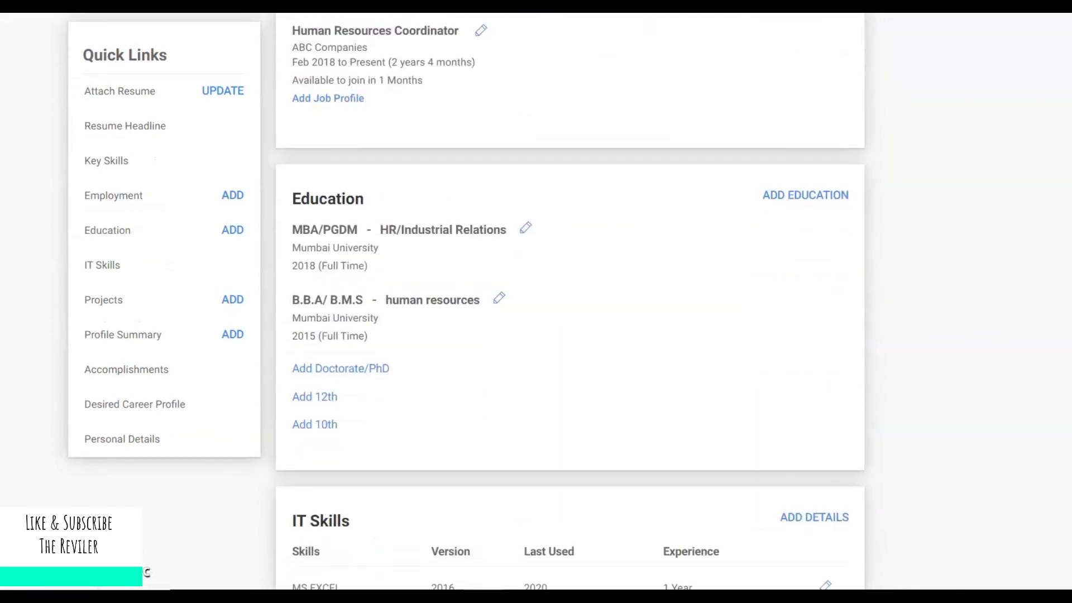
scroll(570, 301, "up", 15)
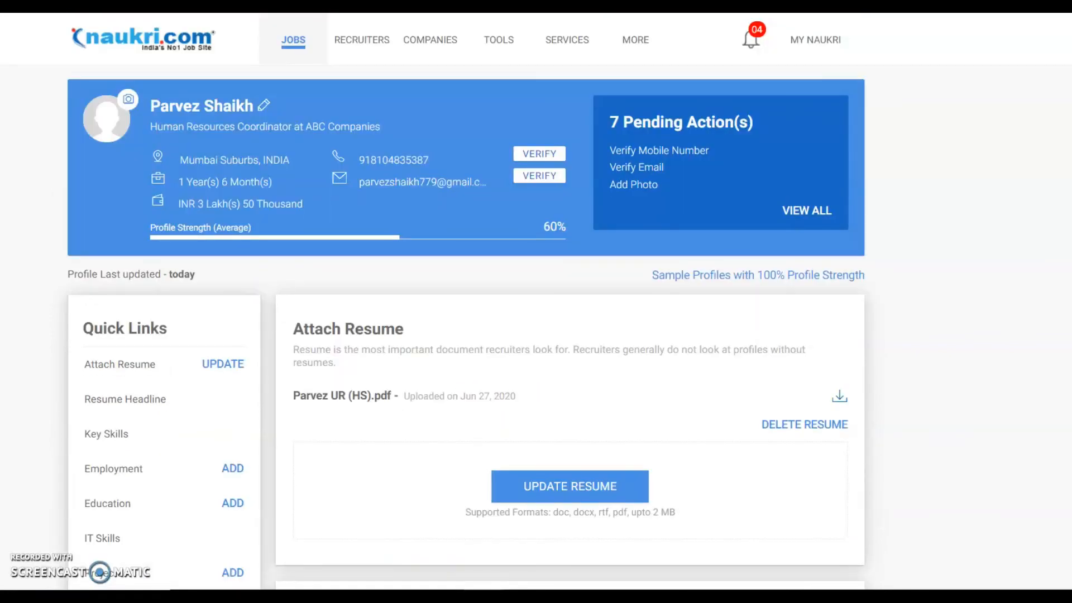